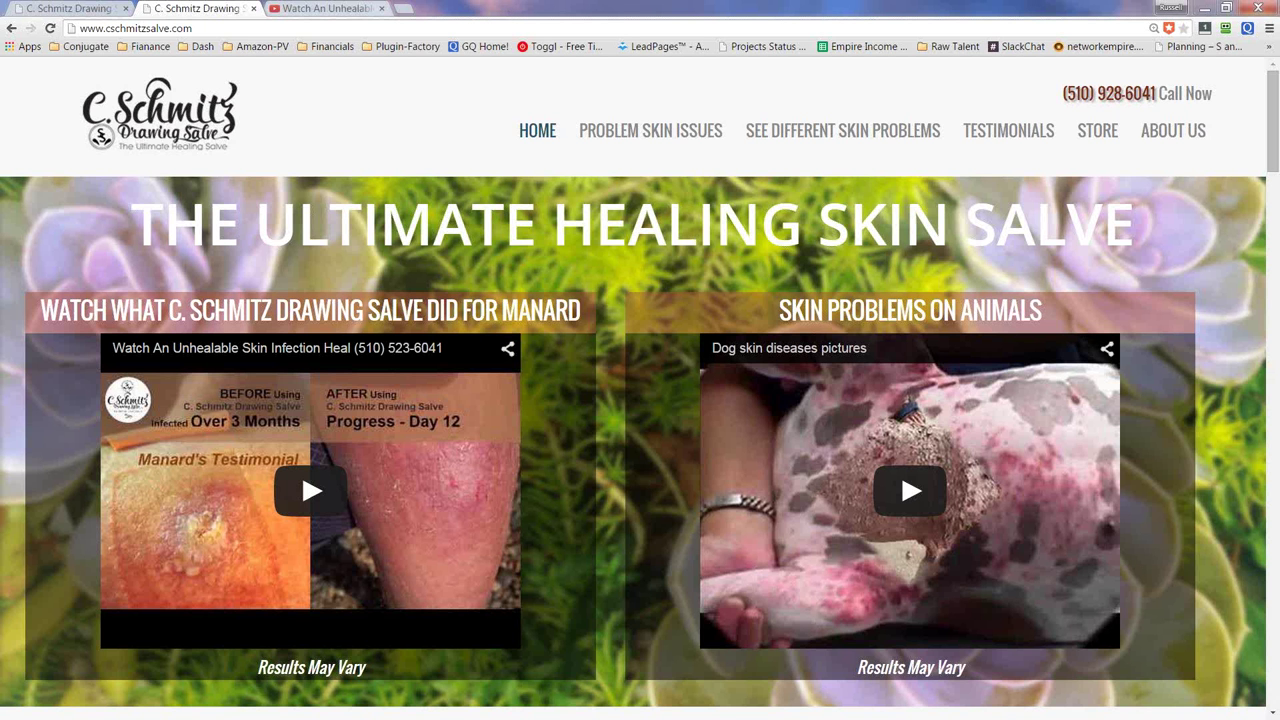
# Enlarge the 5676-export-blueprint.xls window and widen the Silo, Category and Supporting keywords columns to show their contents
pyautogui.click(97, 7)
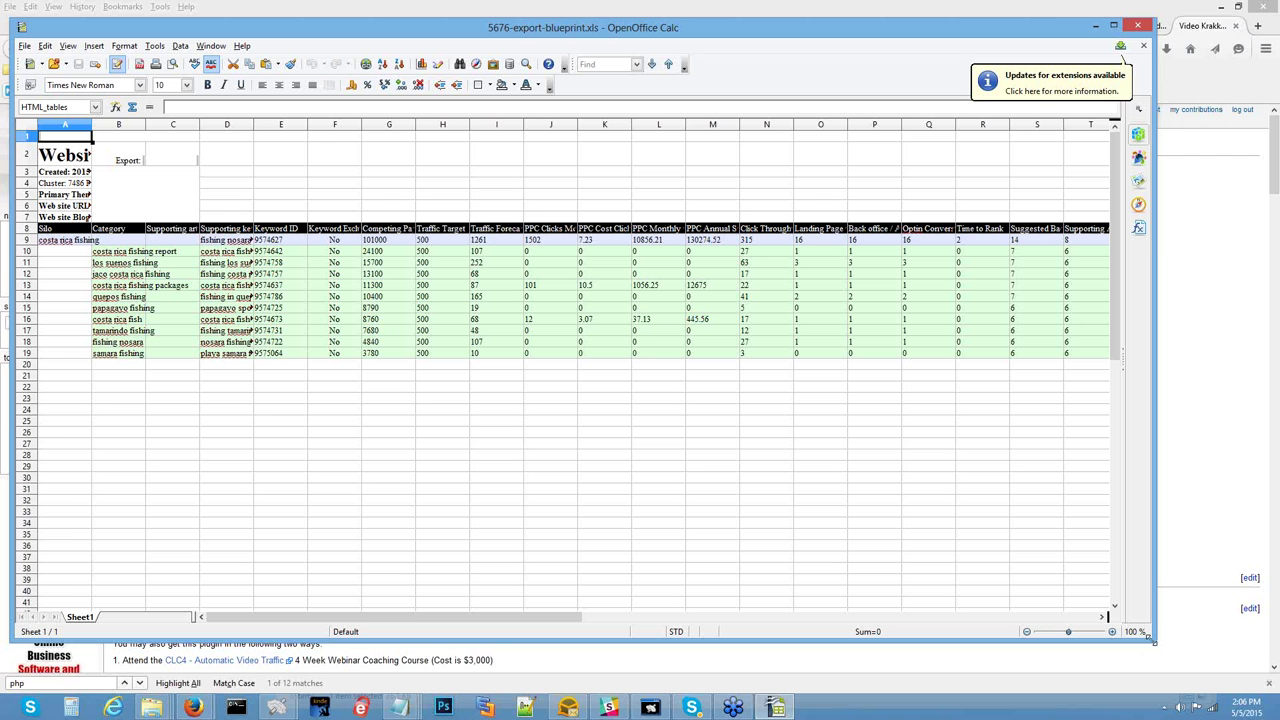
pyautogui.moveTo(1150, 647); pyautogui.dragTo(1222, 688)
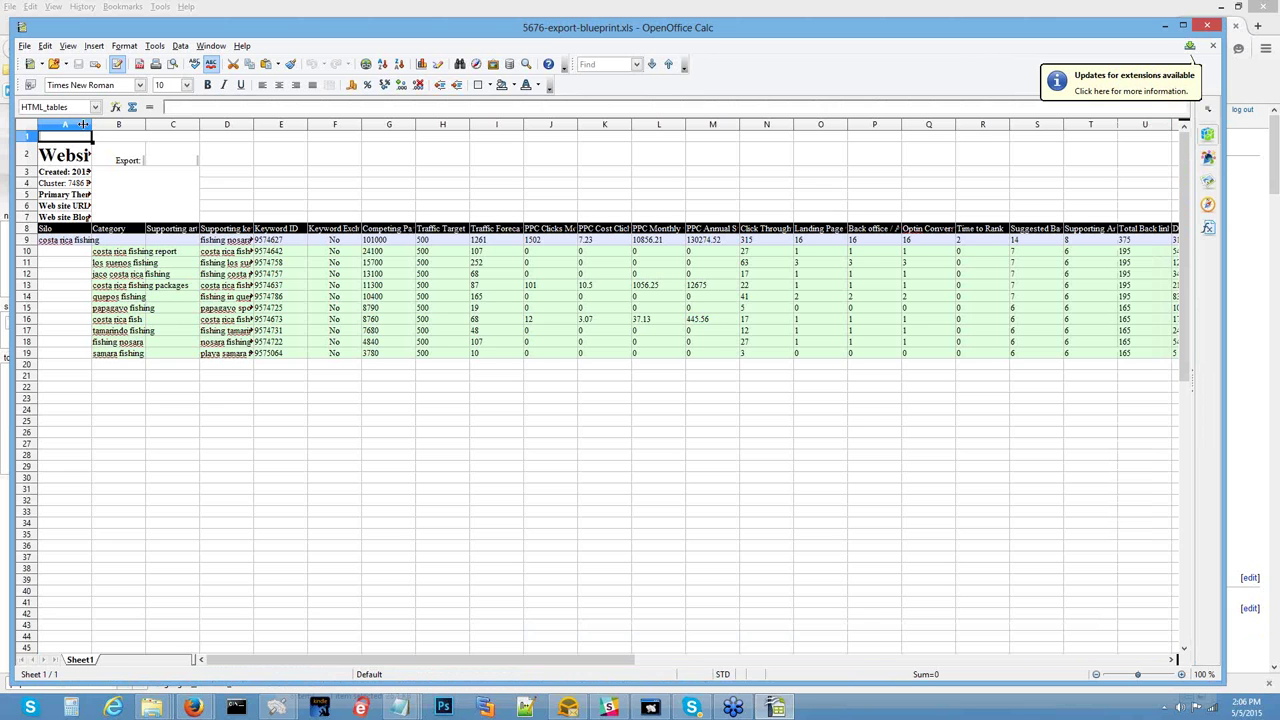
pyautogui.moveTo(89, 124); pyautogui.dragTo(161, 125)
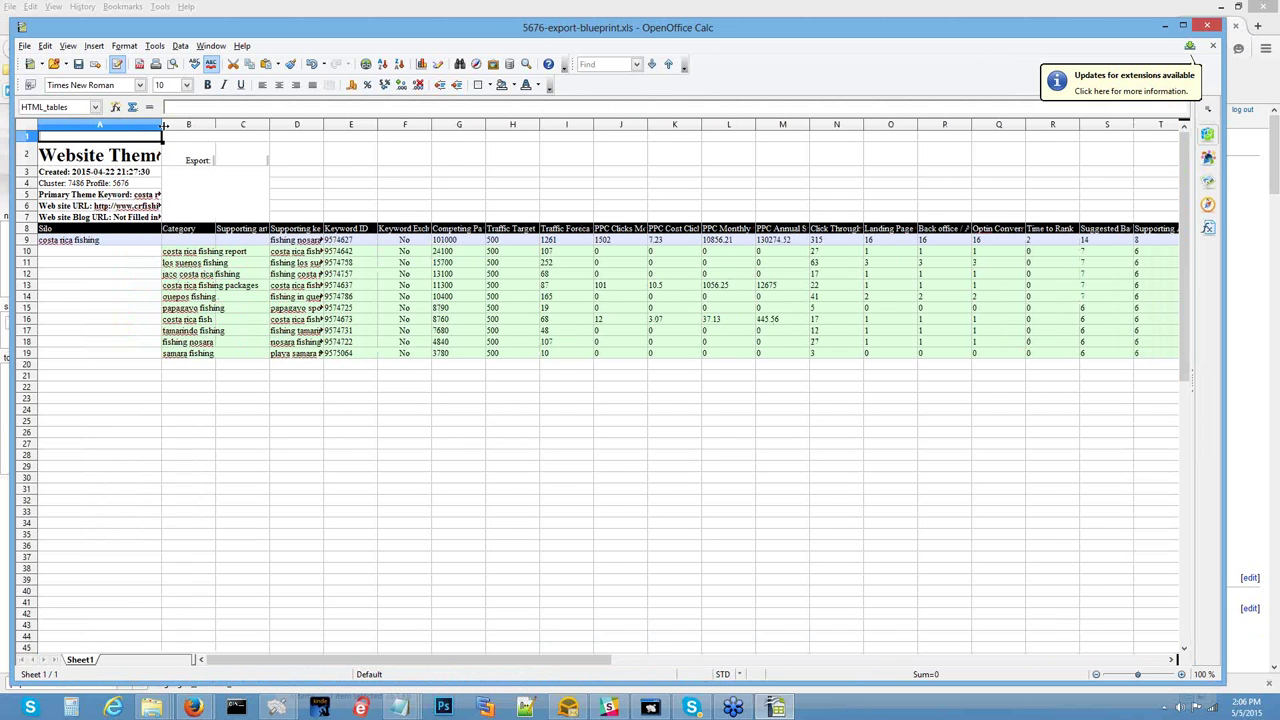
pyautogui.moveTo(164, 124); pyautogui.dragTo(121, 125)
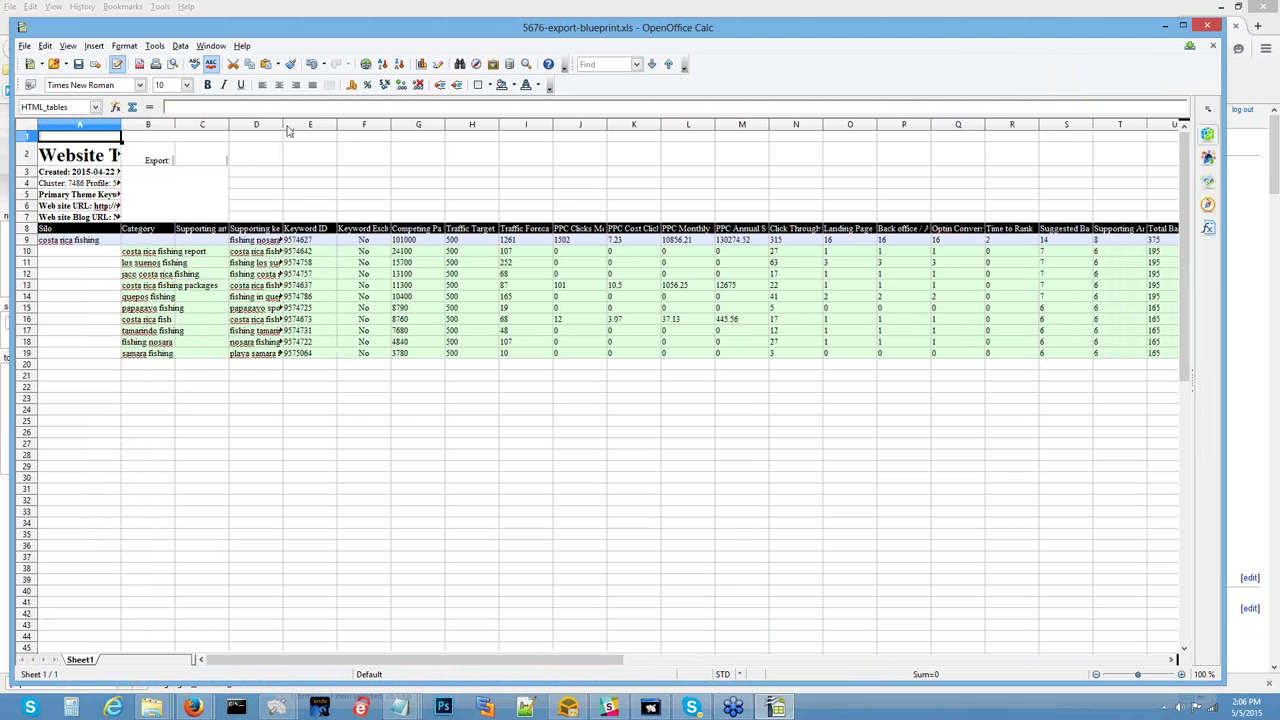
pyautogui.moveTo(284, 124); pyautogui.dragTo(417, 124)
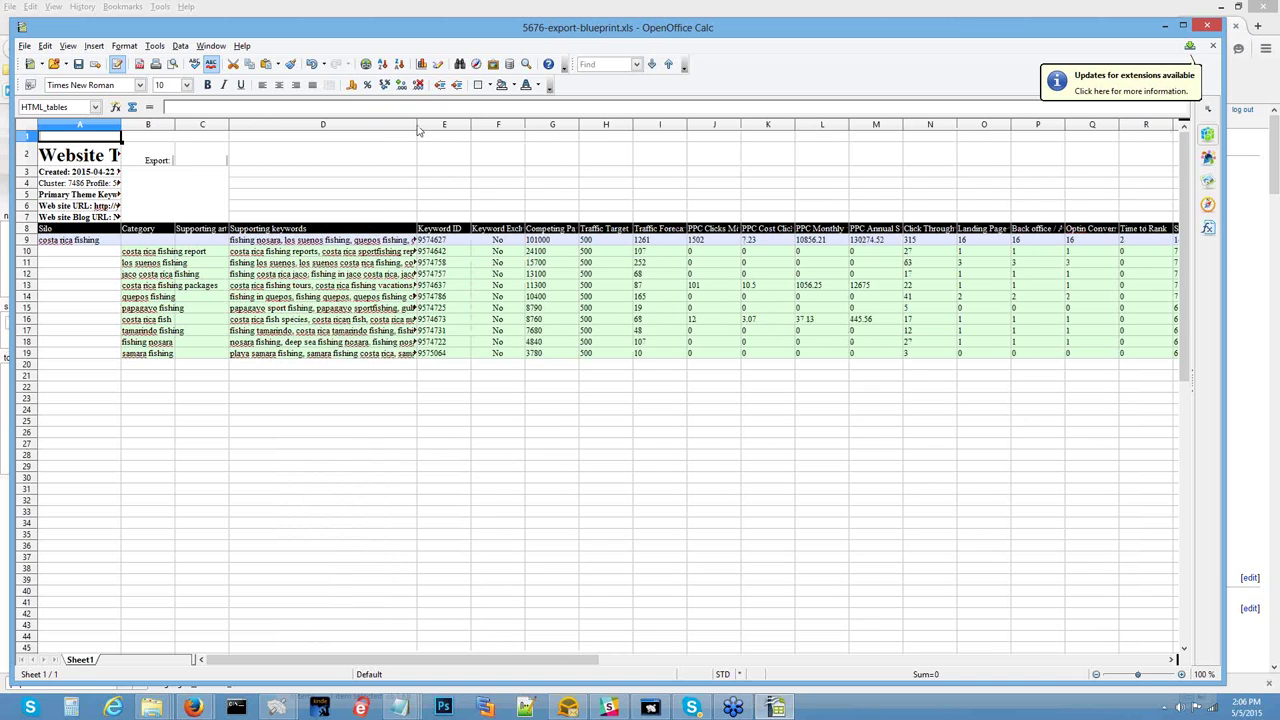
pyautogui.moveTo(175, 124); pyautogui.dragTo(229, 124)
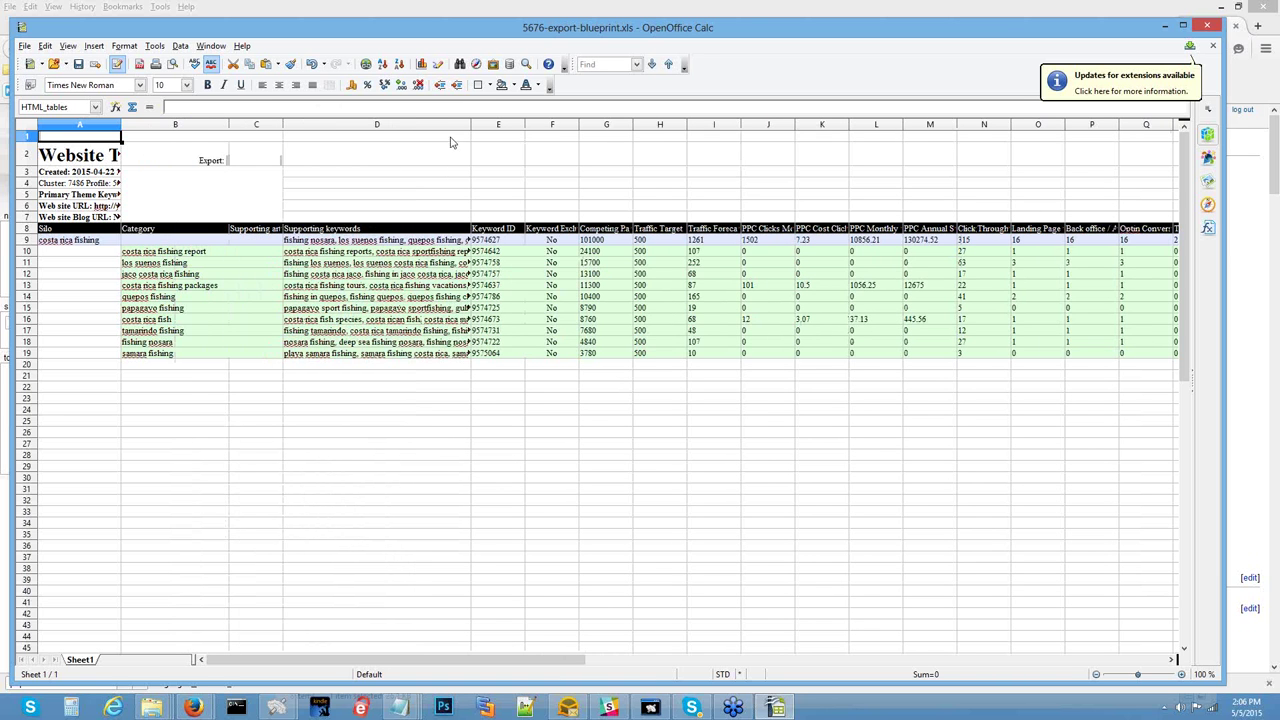
pyautogui.moveTo(471, 124); pyautogui.dragTo(629, 121)
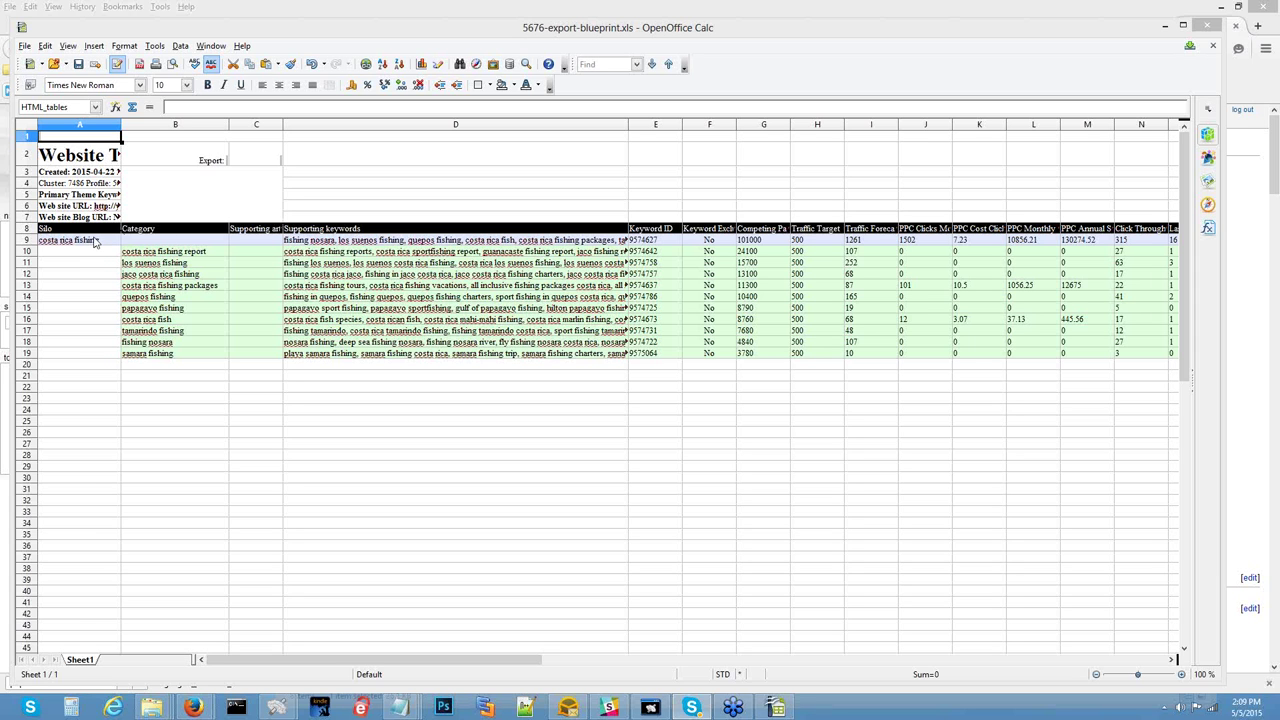
pyautogui.click(95, 242)
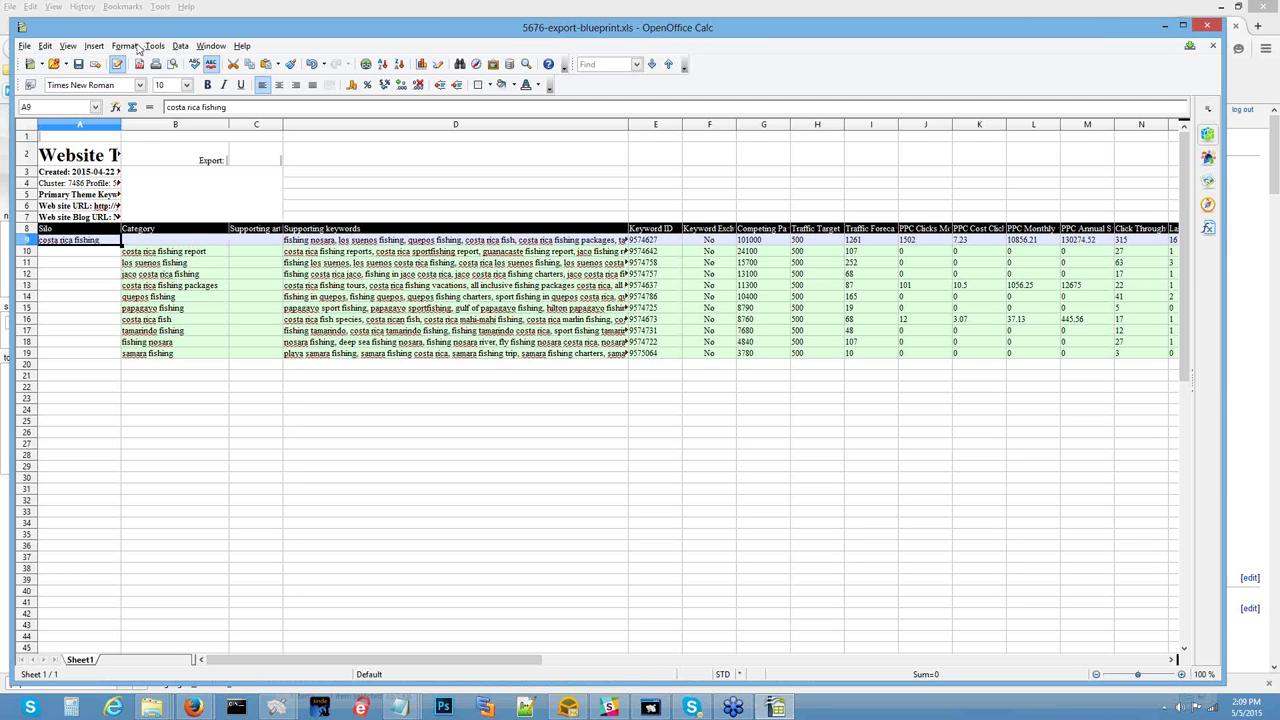
pyautogui.hotkey('ctrl', 'a')
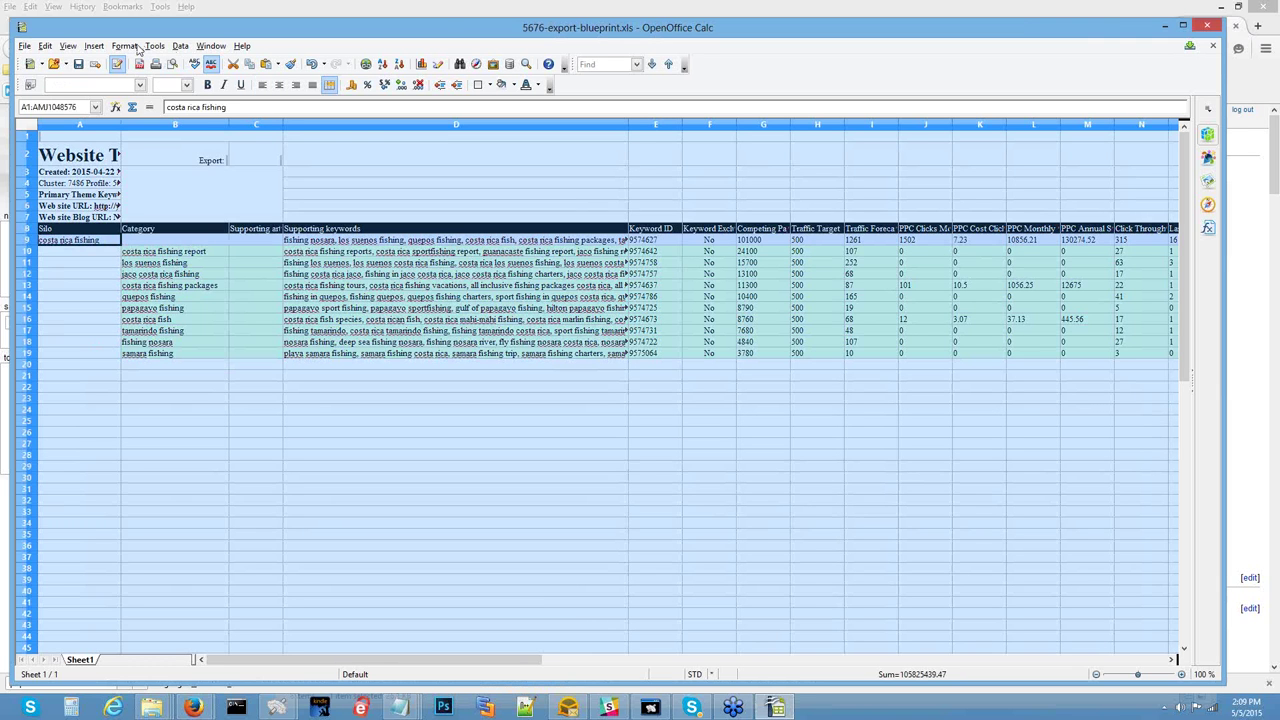
pyautogui.click(68, 47)
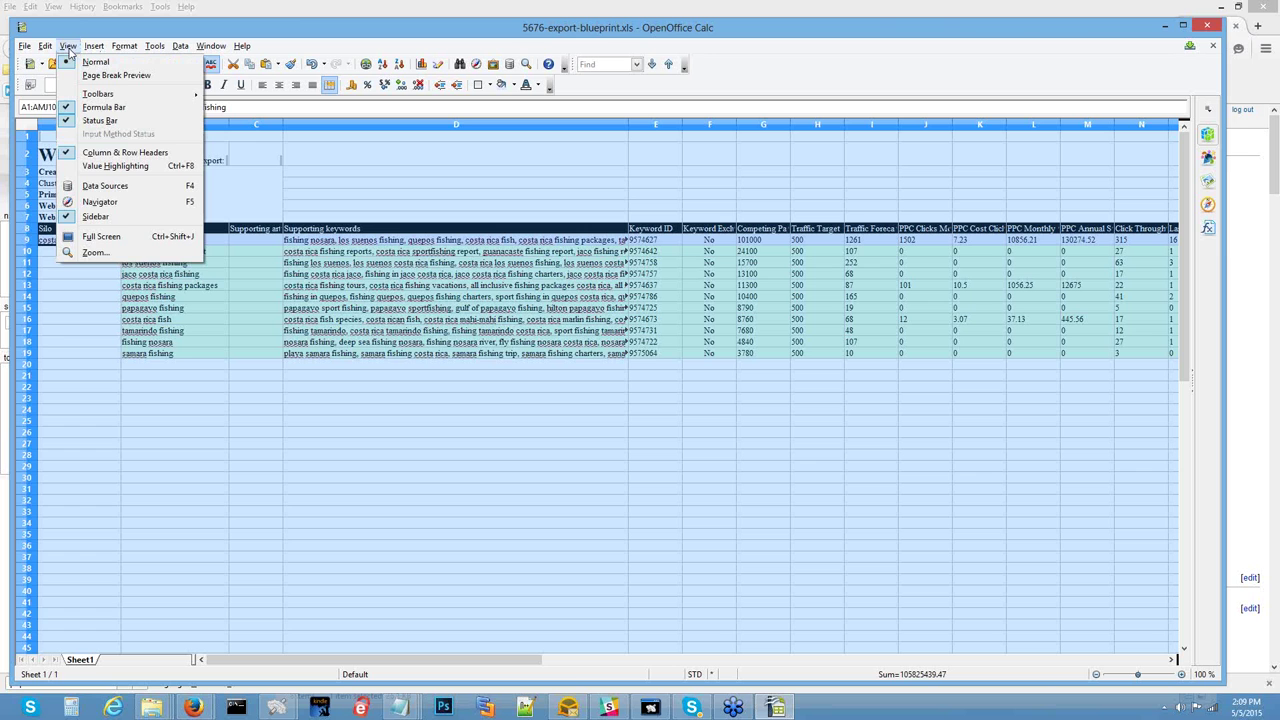
pyautogui.click(100, 46)
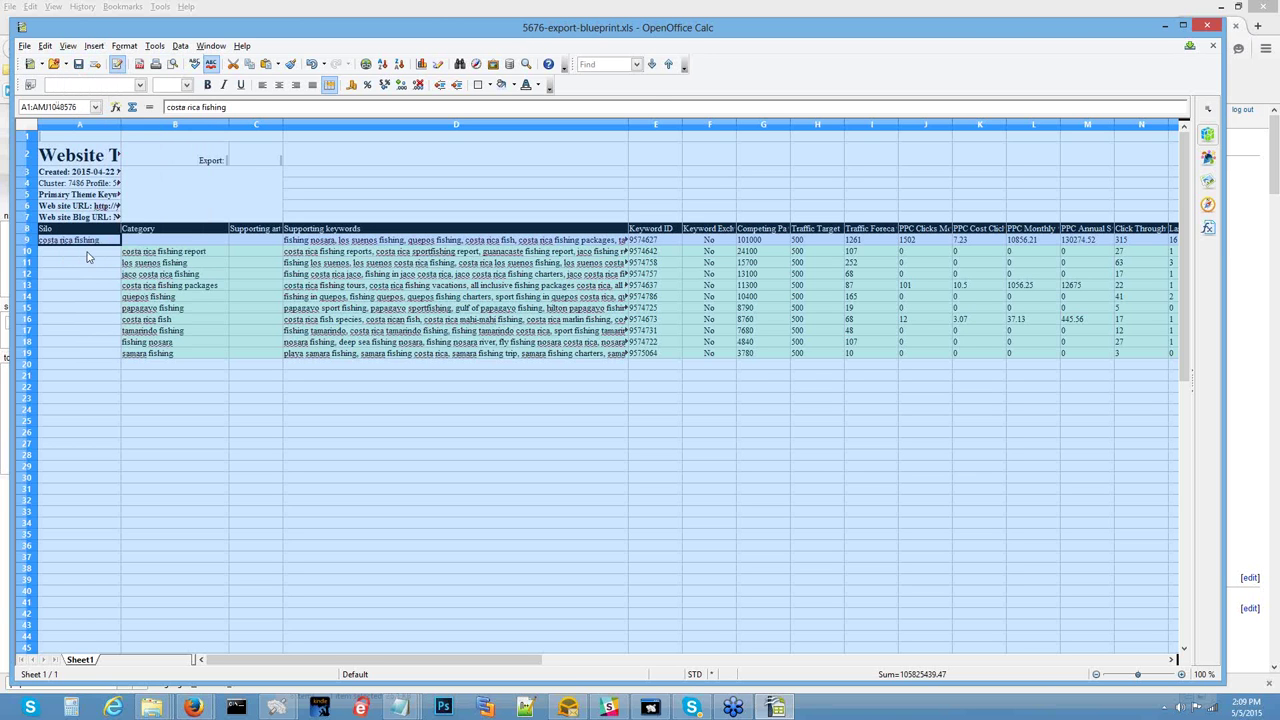
# Widen the Silo column slightly
pyautogui.click(95, 252)
pyautogui.moveTo(121, 122); pyautogui.dragTo(130, 122)
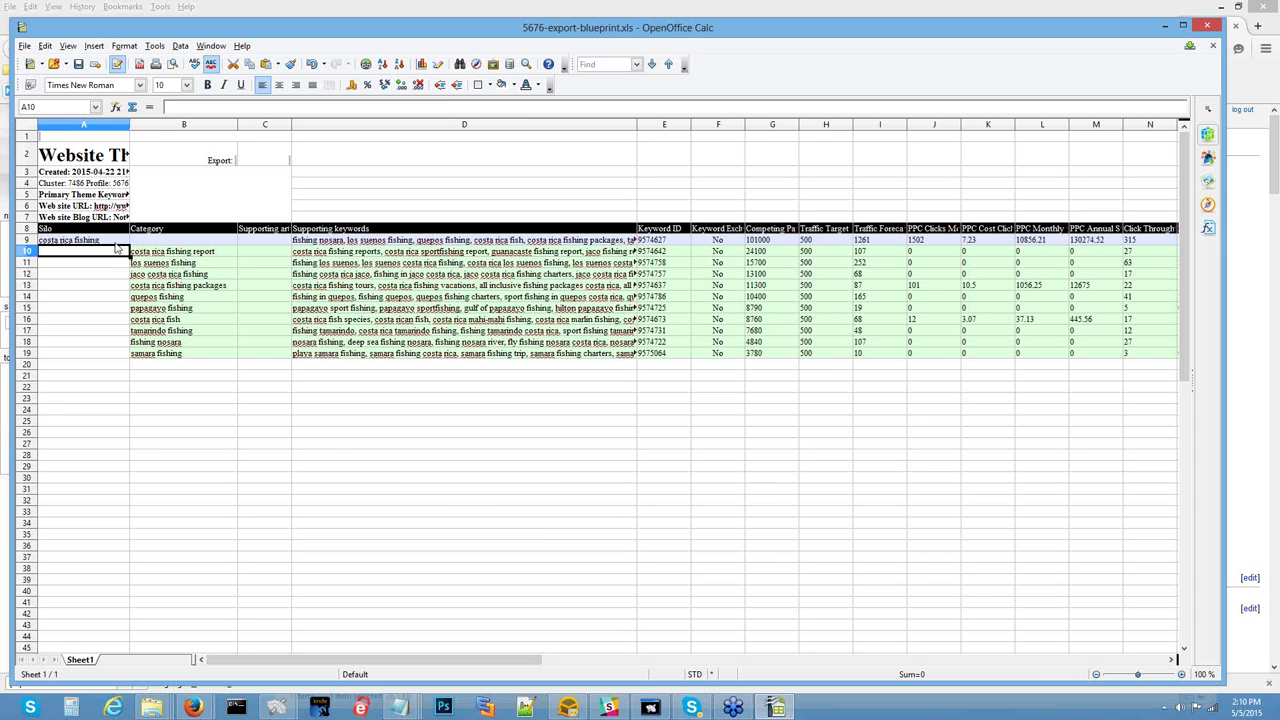
pyautogui.click(326, 449)
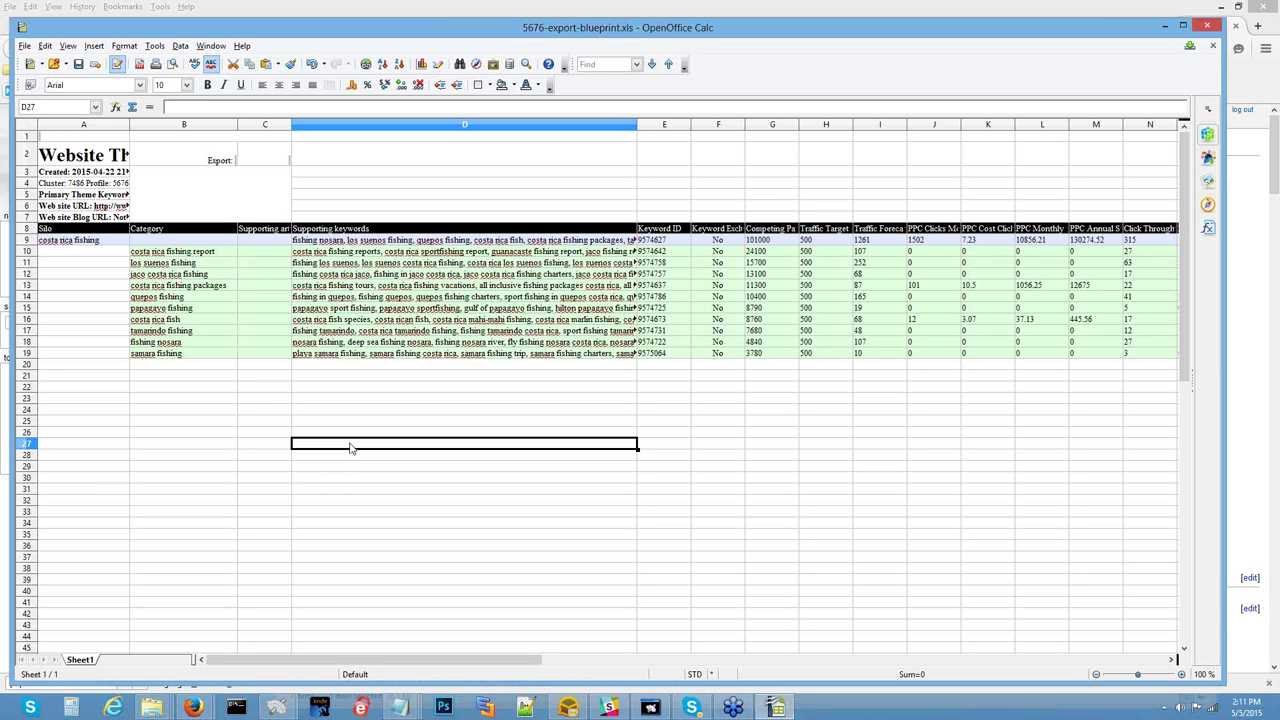
pyautogui.write('www.')
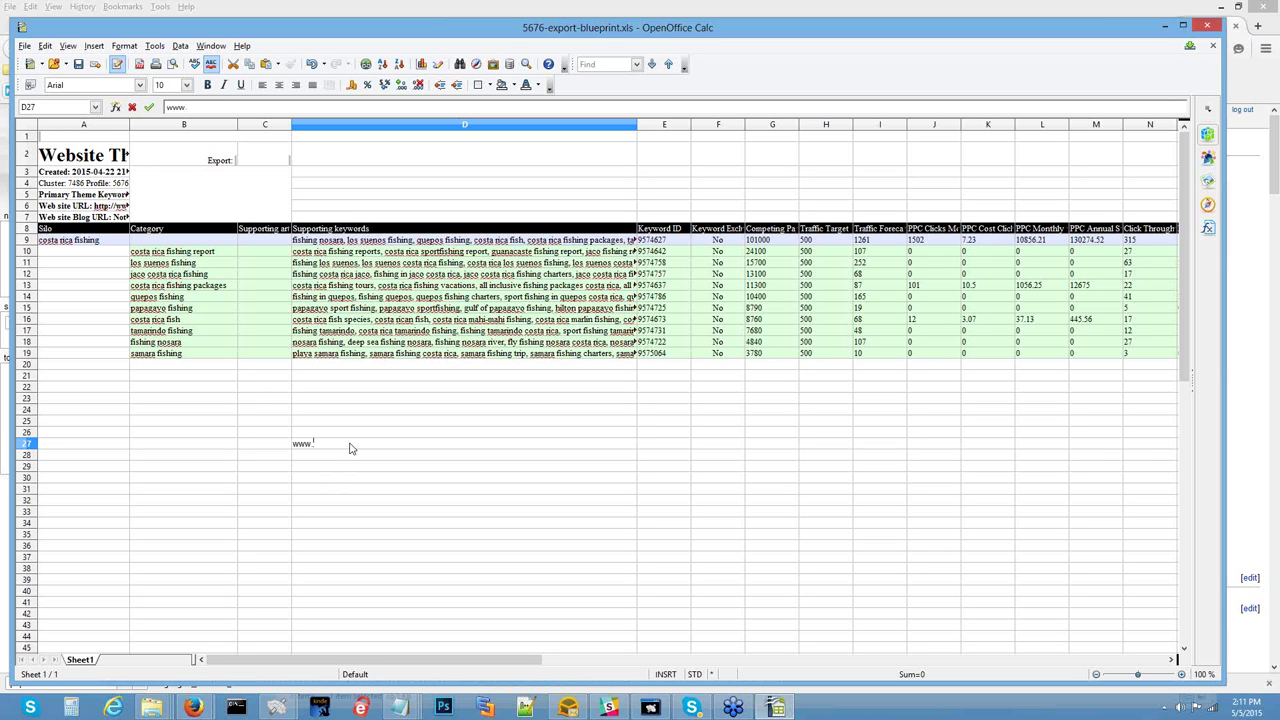
pyautogui.write('costaricatravel.com')
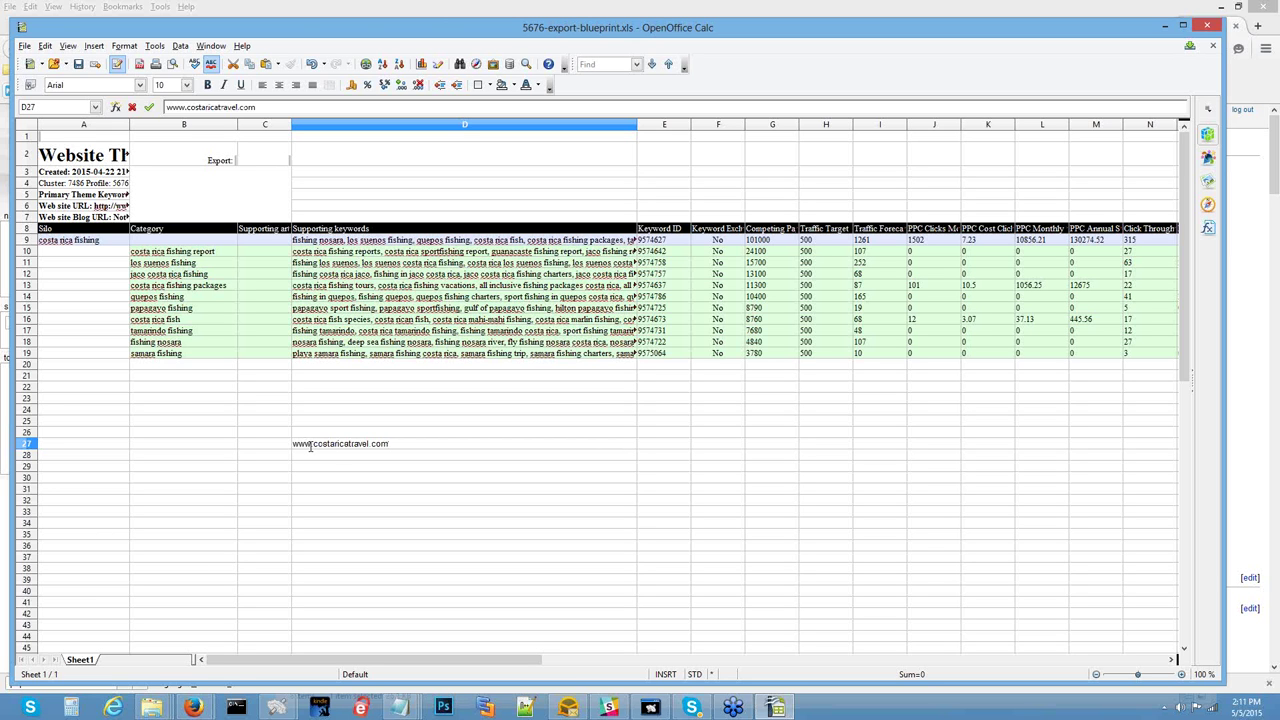
pyautogui.moveTo(311, 447); pyautogui.dragTo(292, 450)
pyautogui.write('fisher.')
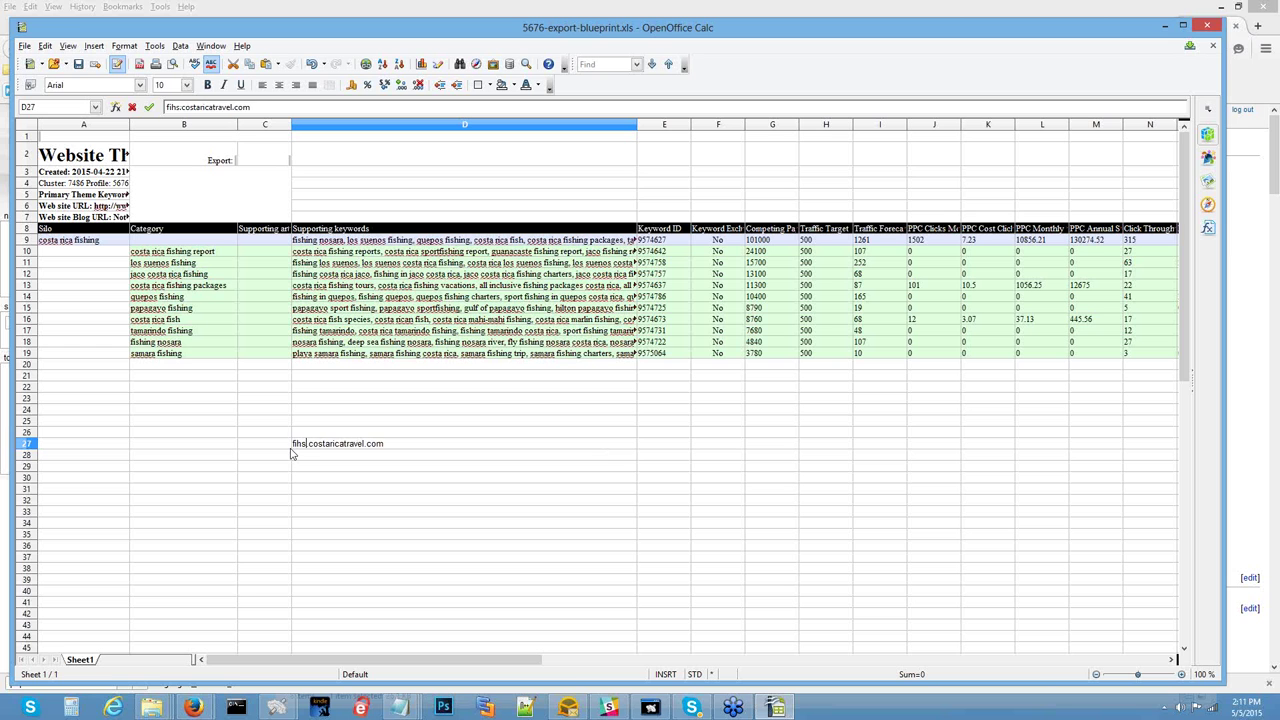
pyautogui.write('men')
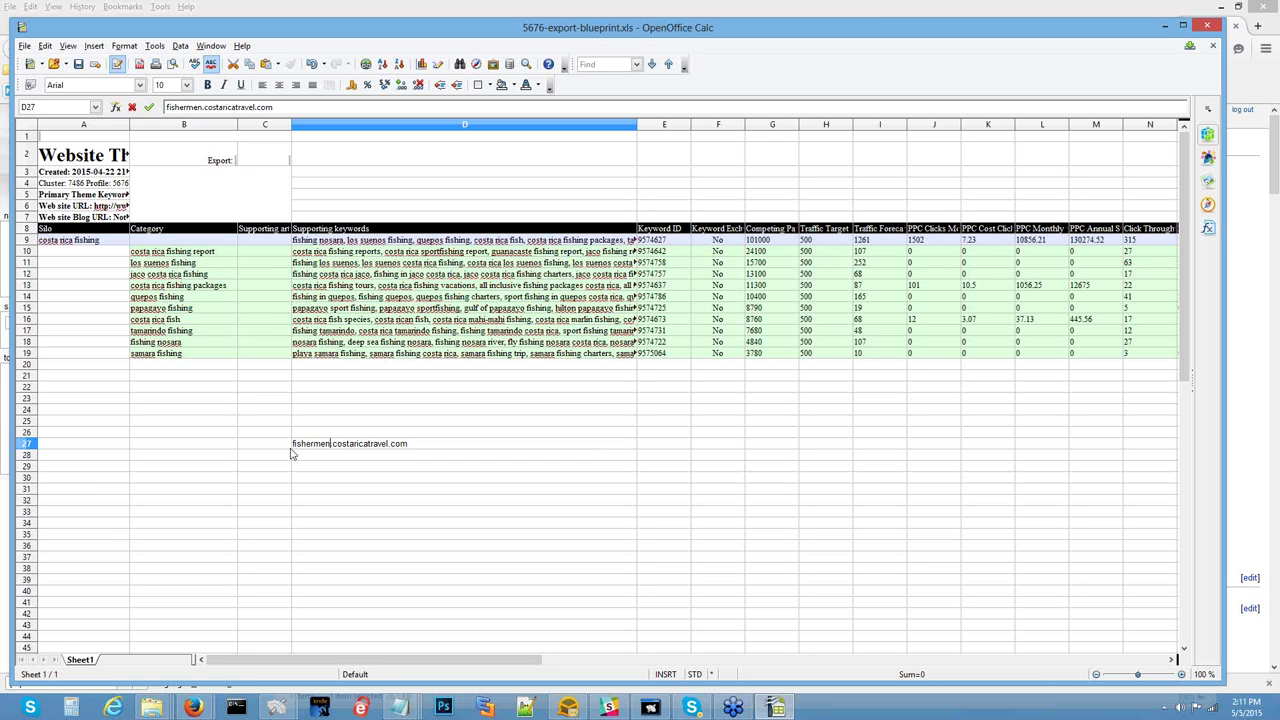
pyautogui.write('par')
pyautogui.write('adise')
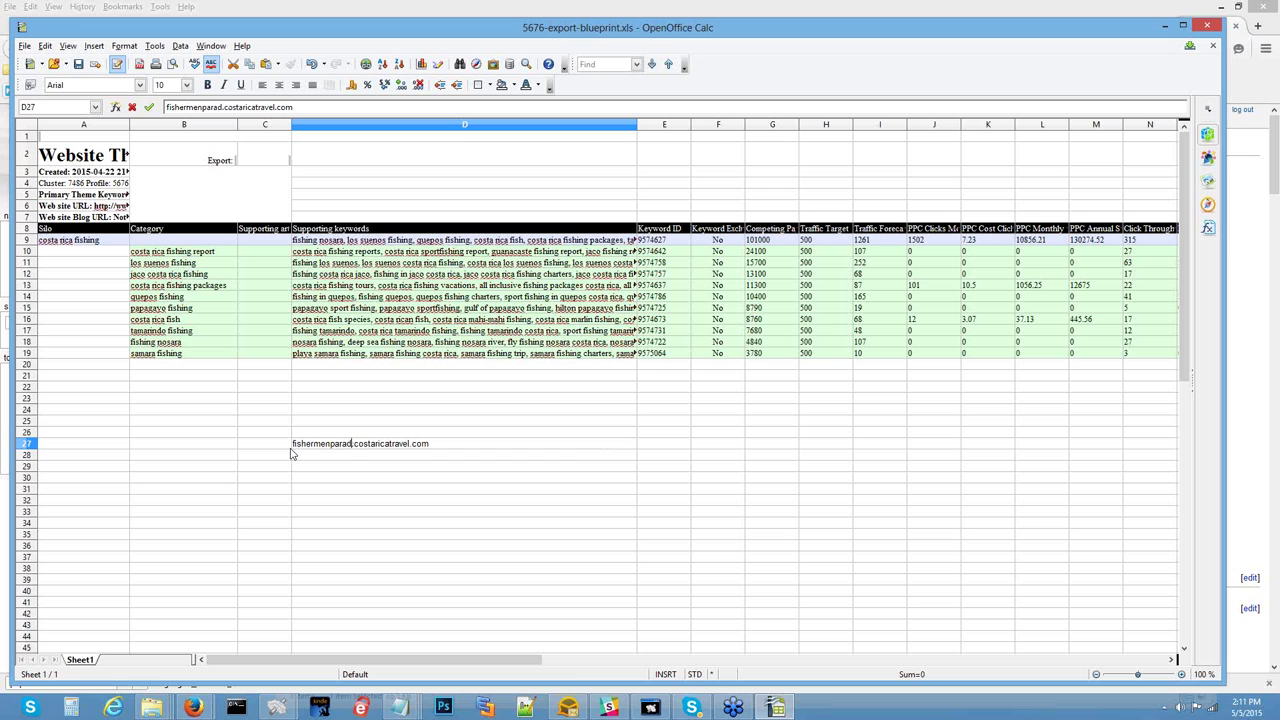
pyautogui.write('.com')
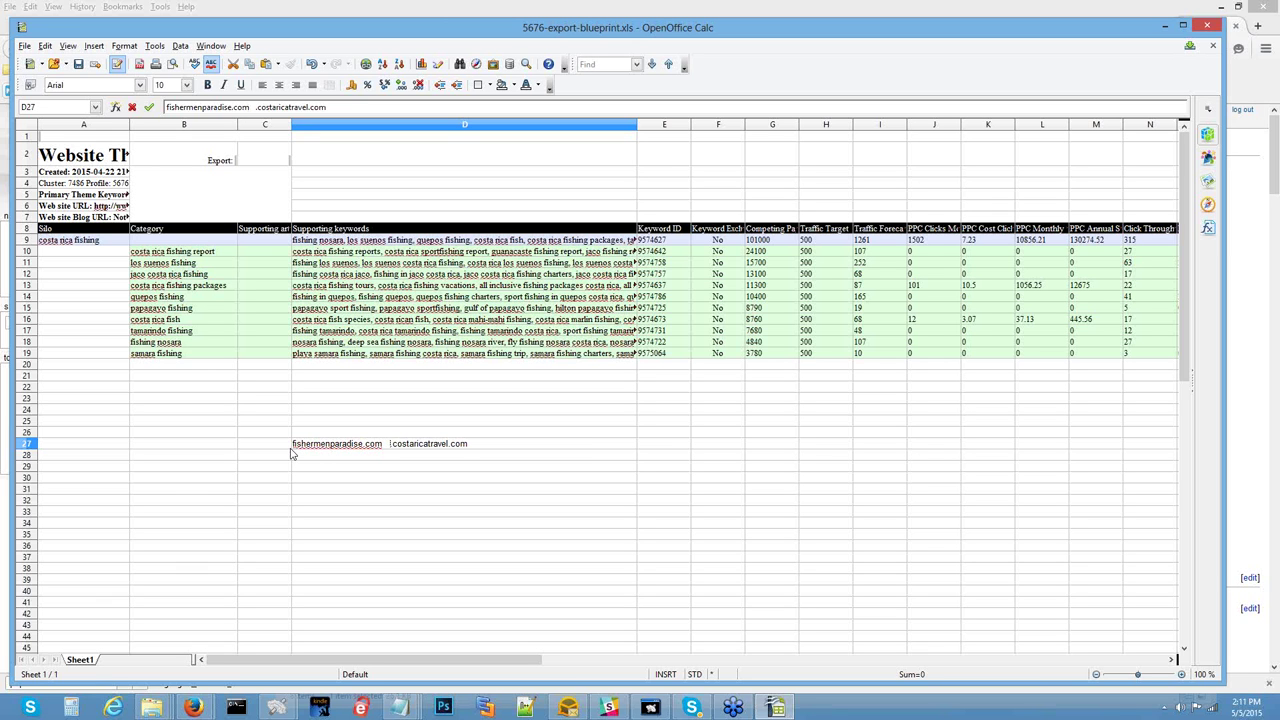
pyautogui.press('Delete')
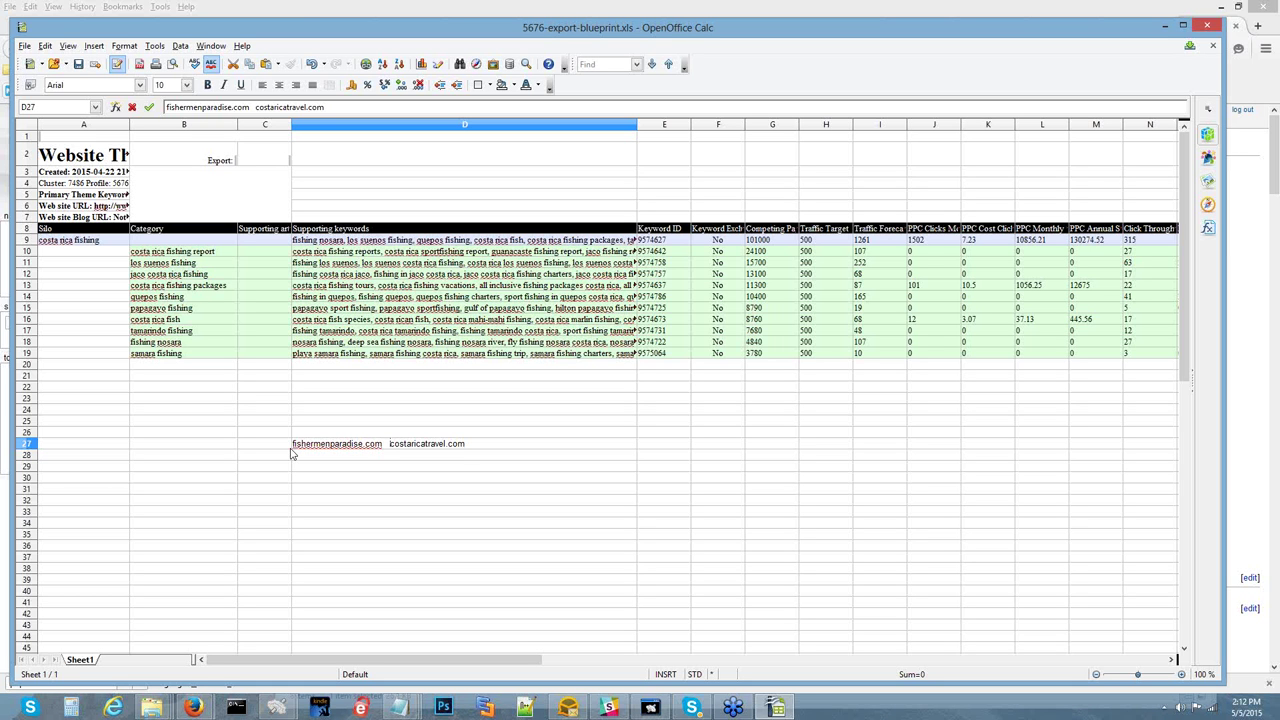
# Widen the Keyword ID column and copy the ten category names from B10:B19 into the cells starting at E27
pyautogui.click(687, 124)
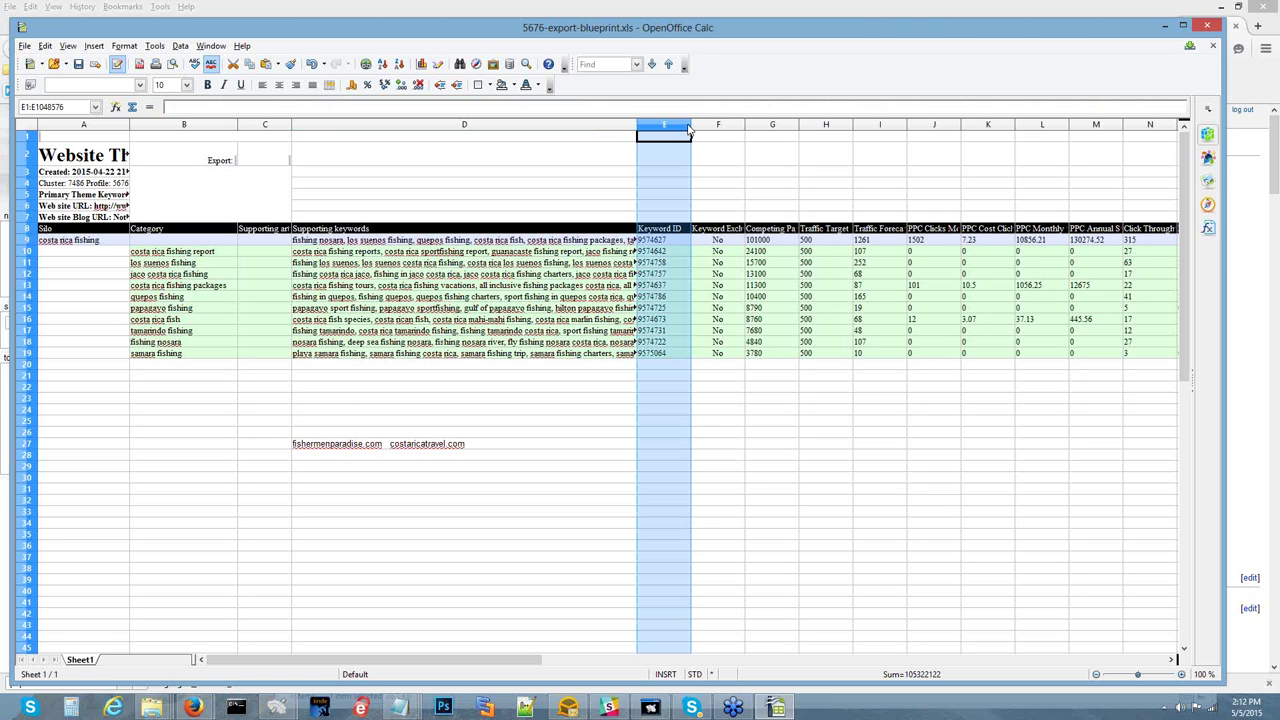
pyautogui.moveTo(690, 124); pyautogui.dragTo(745, 124)
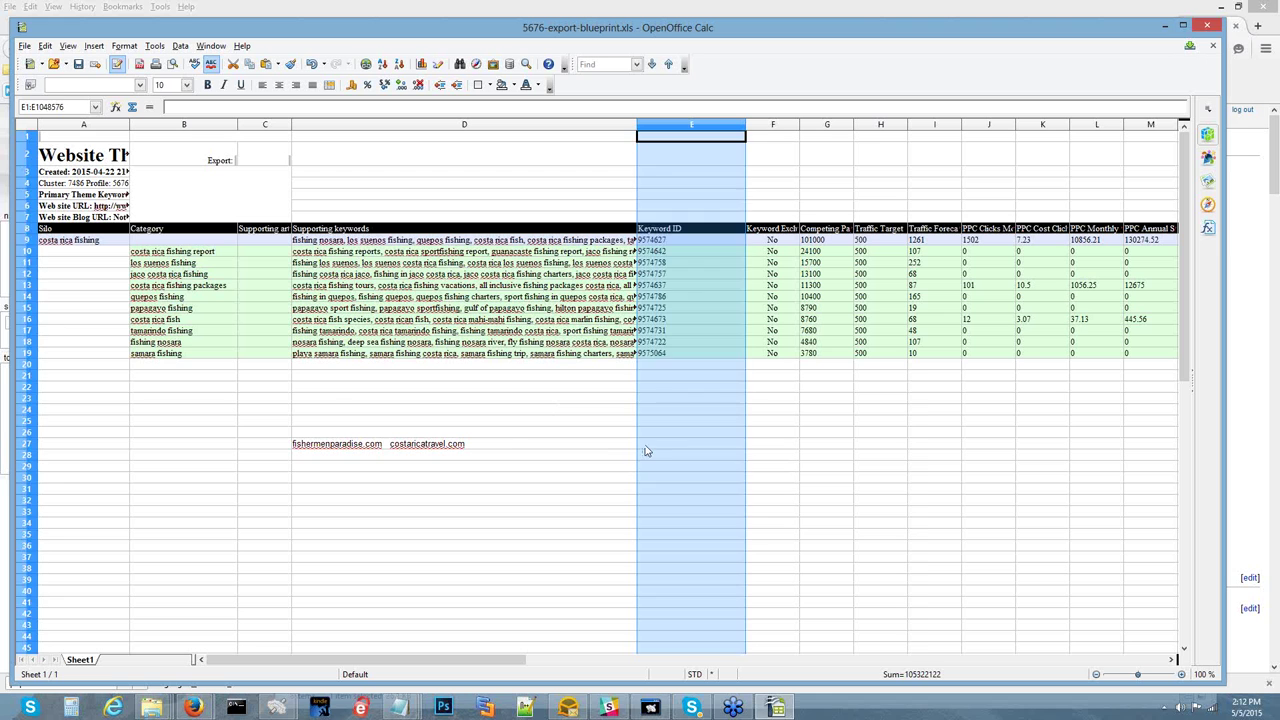
pyautogui.click(646, 447)
pyautogui.moveTo(170, 251); pyautogui.dragTo(180, 356)
pyautogui.hotkey('ctrl', 'c')
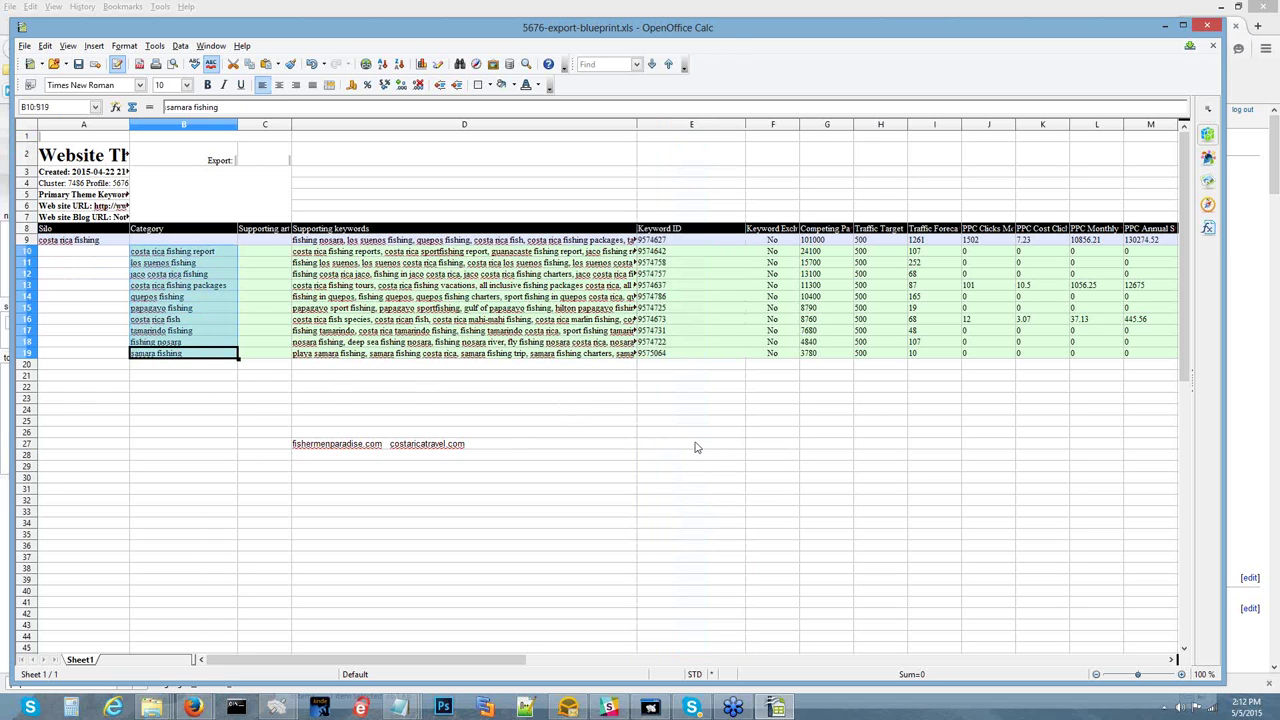
pyautogui.click(670, 446)
pyautogui.hotkey('ctrl', 'v')
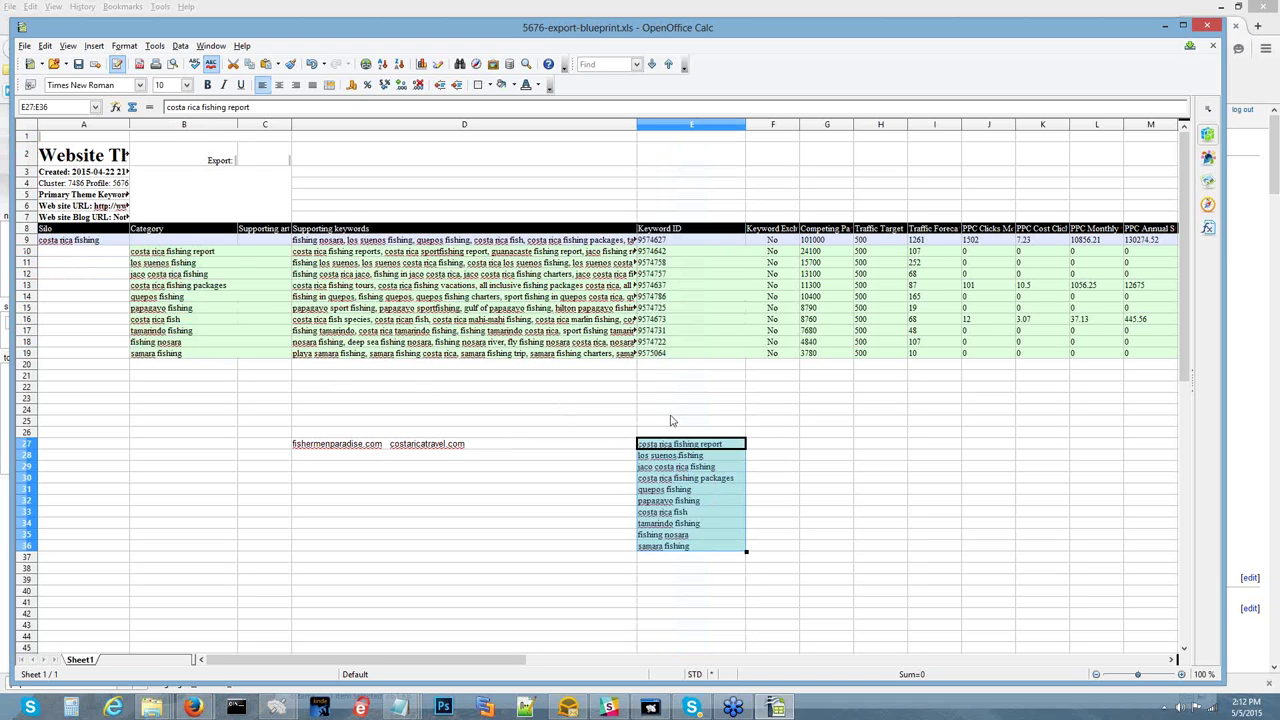
# Add the heading "domain" in D25 and the heading "silos" in E25
pyautogui.hotkey('ctrl', 'm')
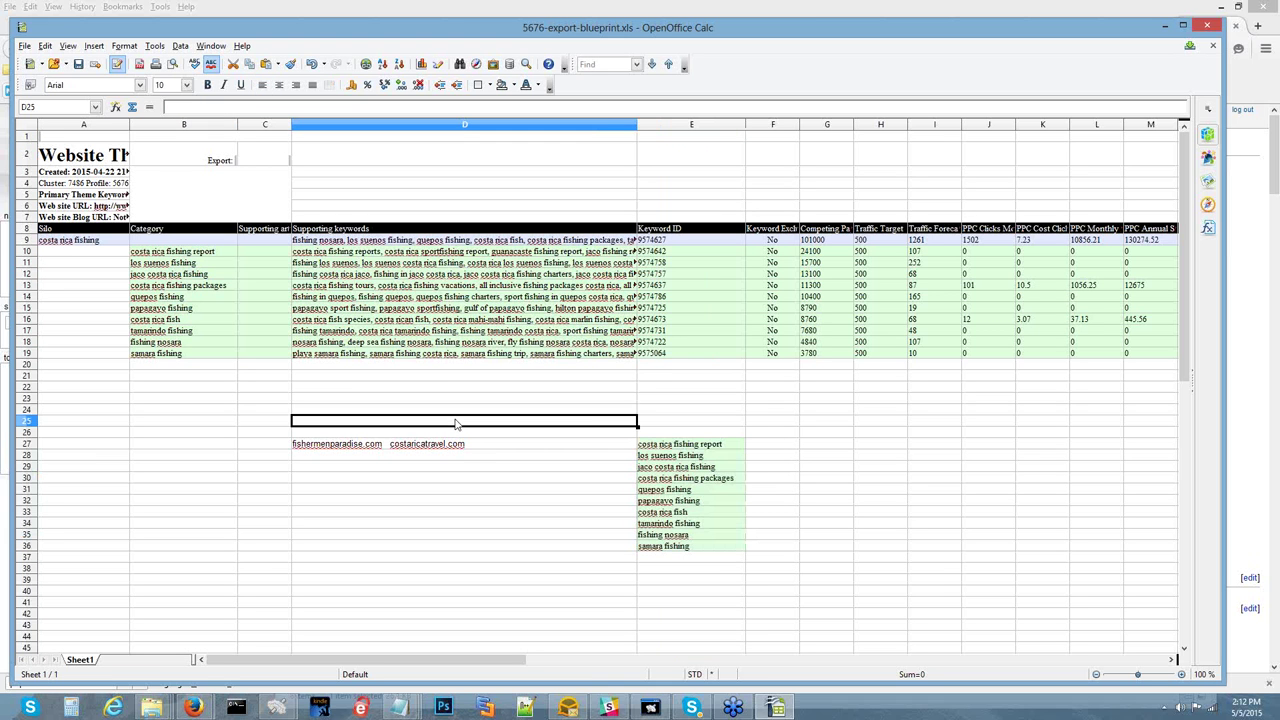
pyautogui.write('domain')
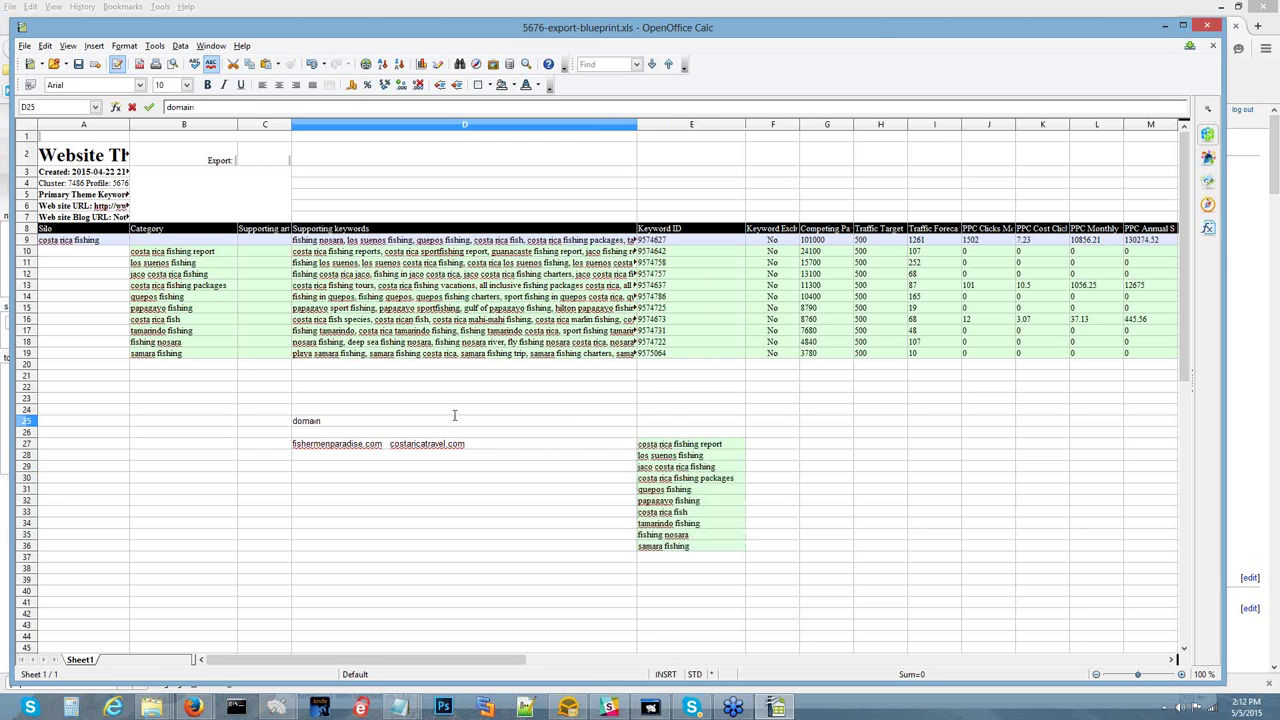
pyautogui.click(672, 421)
pyautogui.write('silos')
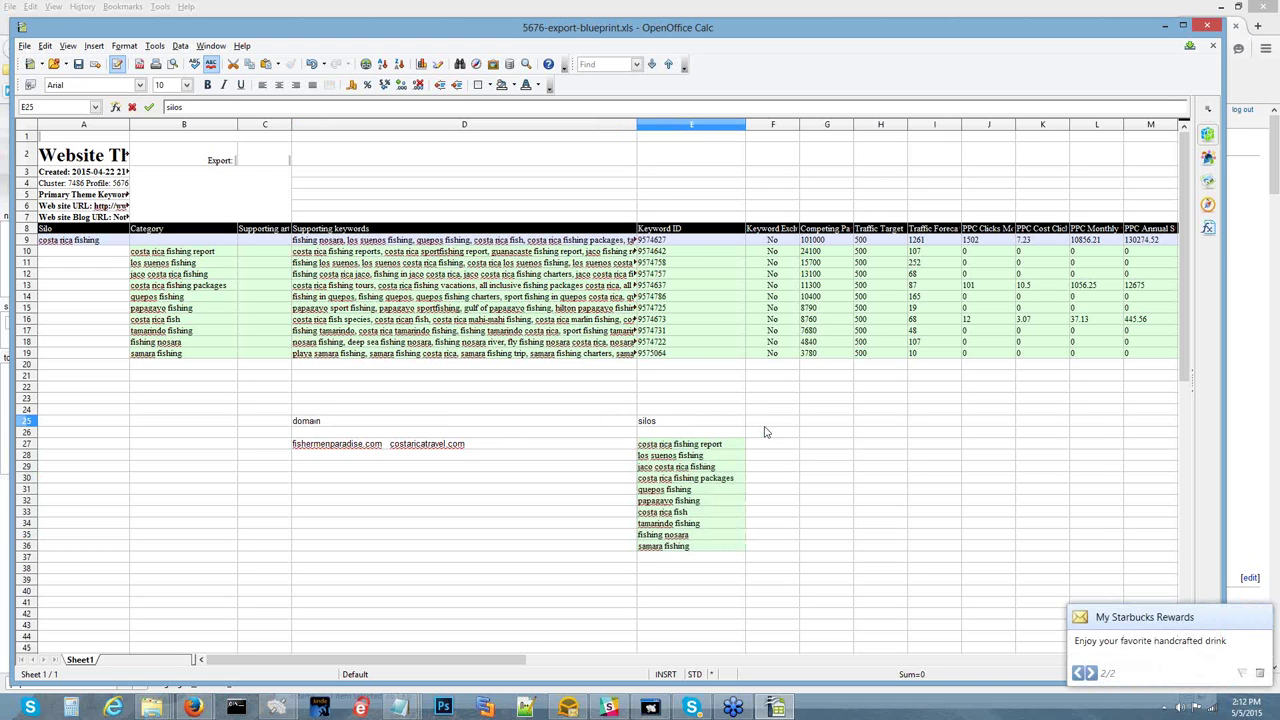
# Widen column F and add the heading "blog posts" in F25
pyautogui.click(766, 425)
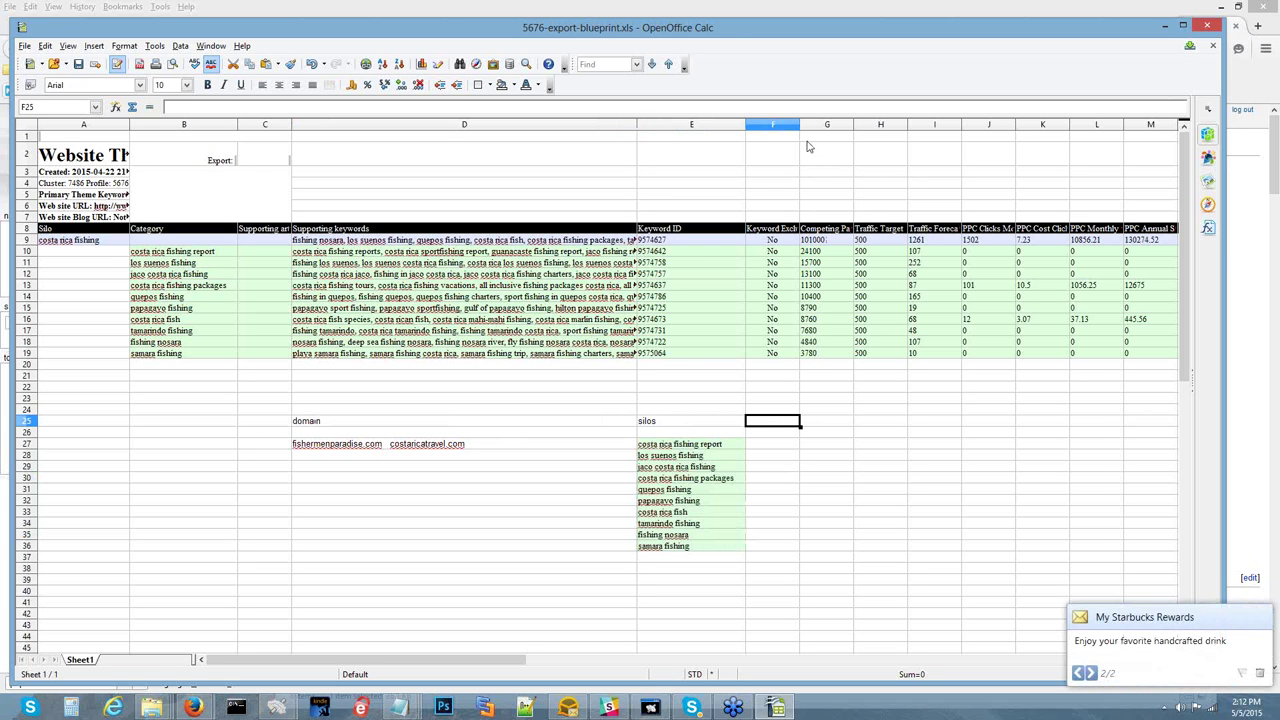
pyautogui.moveTo(801, 124); pyautogui.dragTo(879, 121)
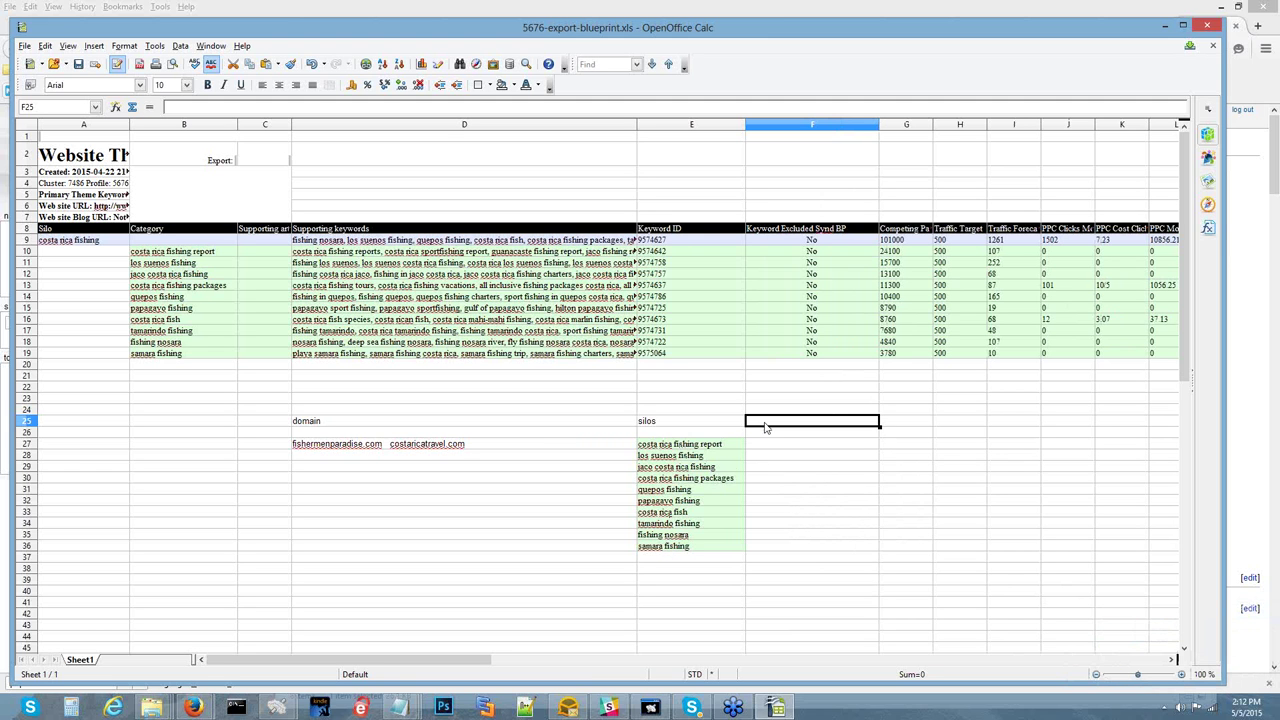
pyautogui.write('blog posts')
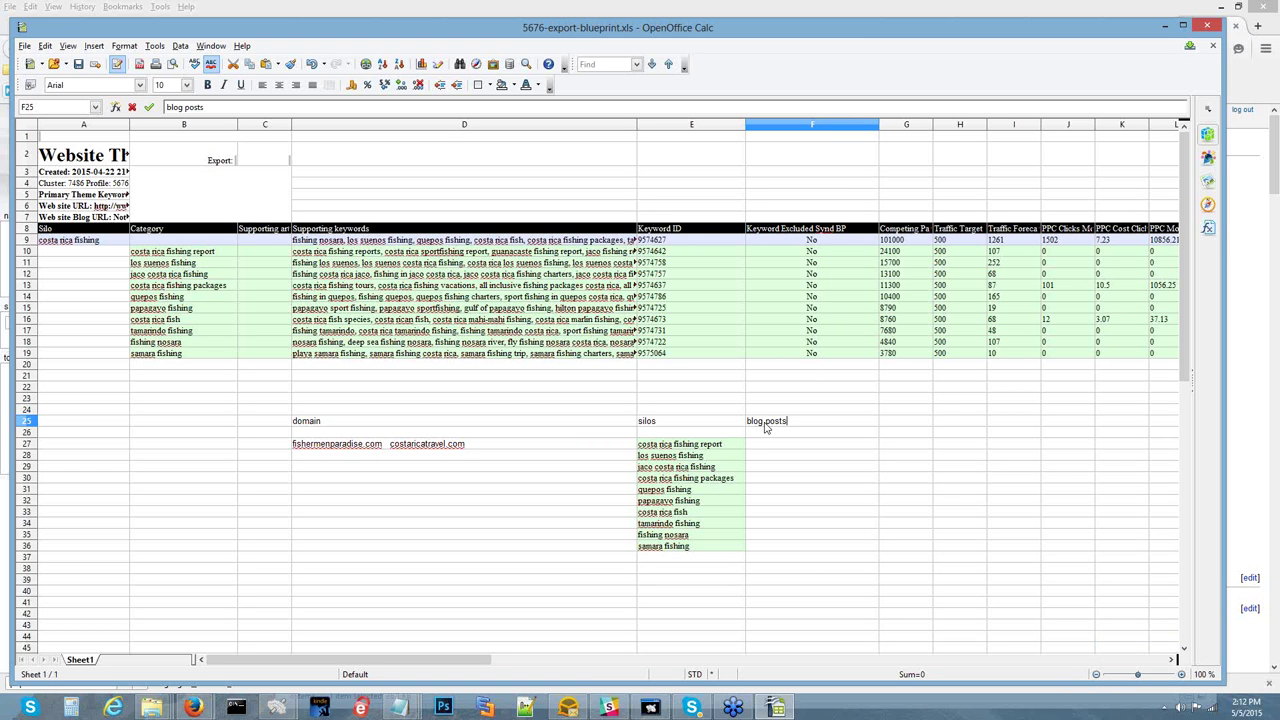
pyautogui.write(',')
pyautogui.click(761, 445)
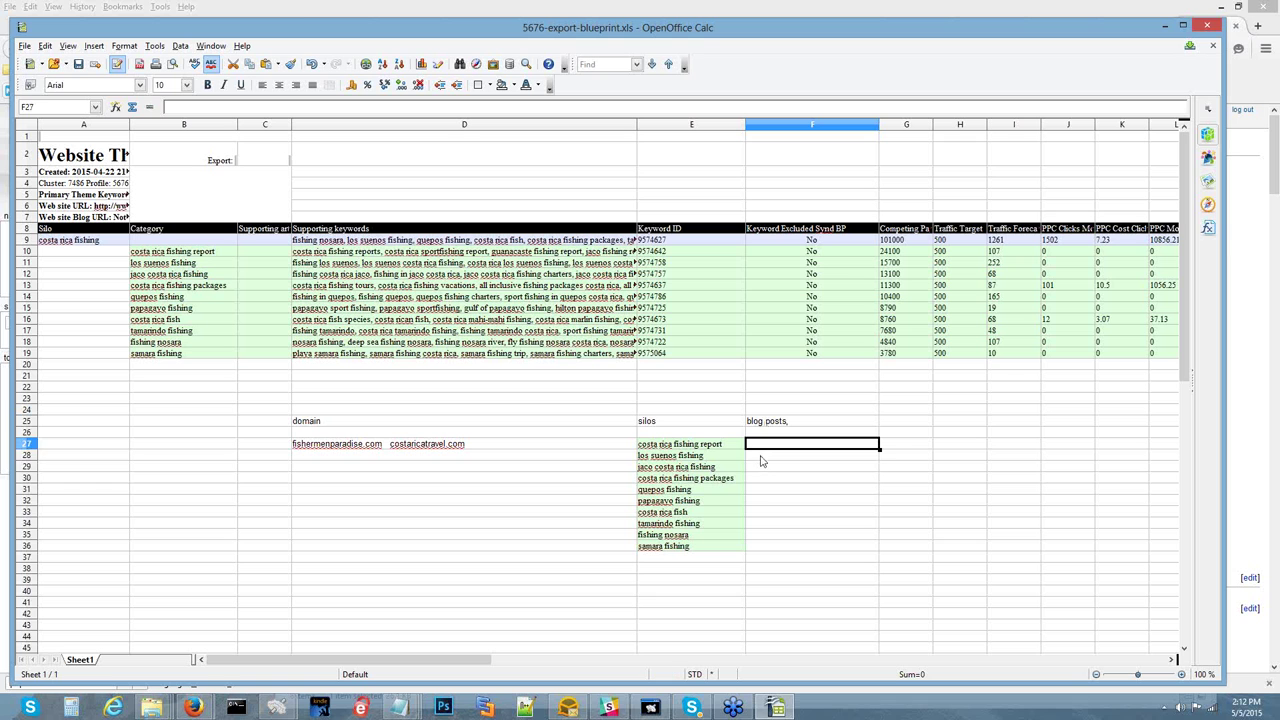
pyautogui.click(761, 458)
pyautogui.click(761, 469)
pyautogui.click(761, 480)
pyautogui.click(761, 491)
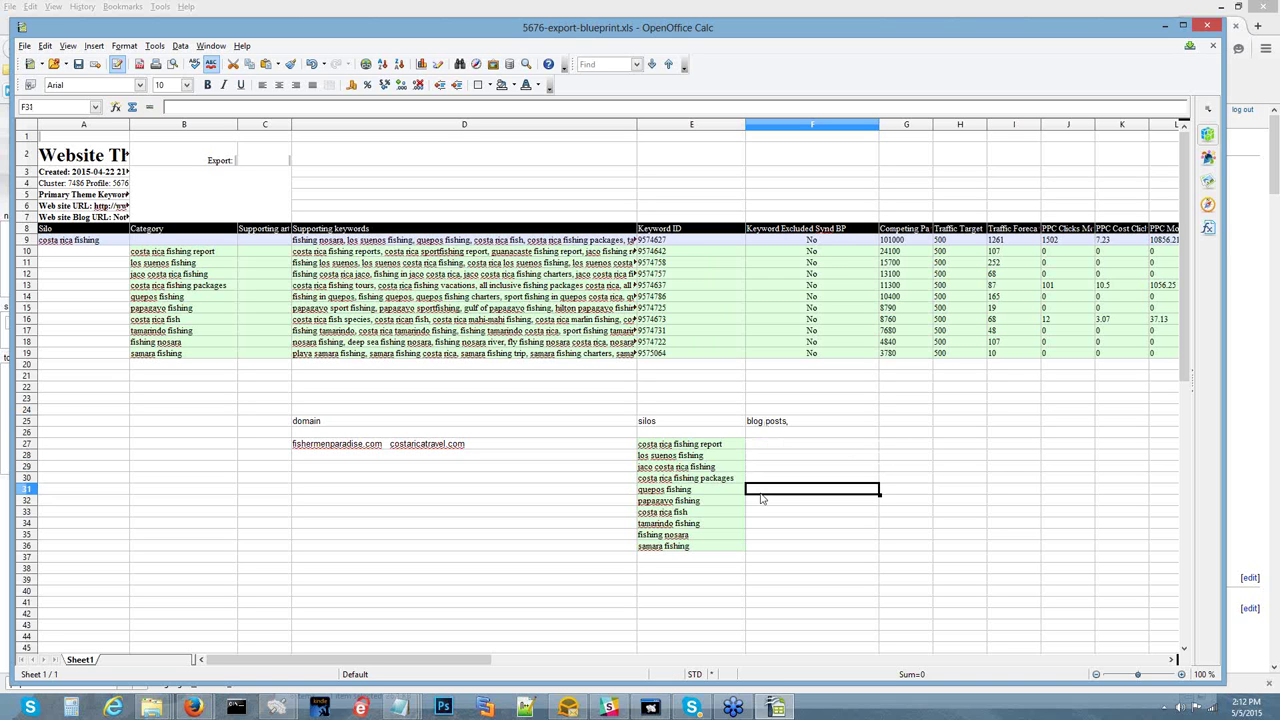
pyautogui.click(762, 502)
pyautogui.click(763, 514)
pyautogui.click(765, 526)
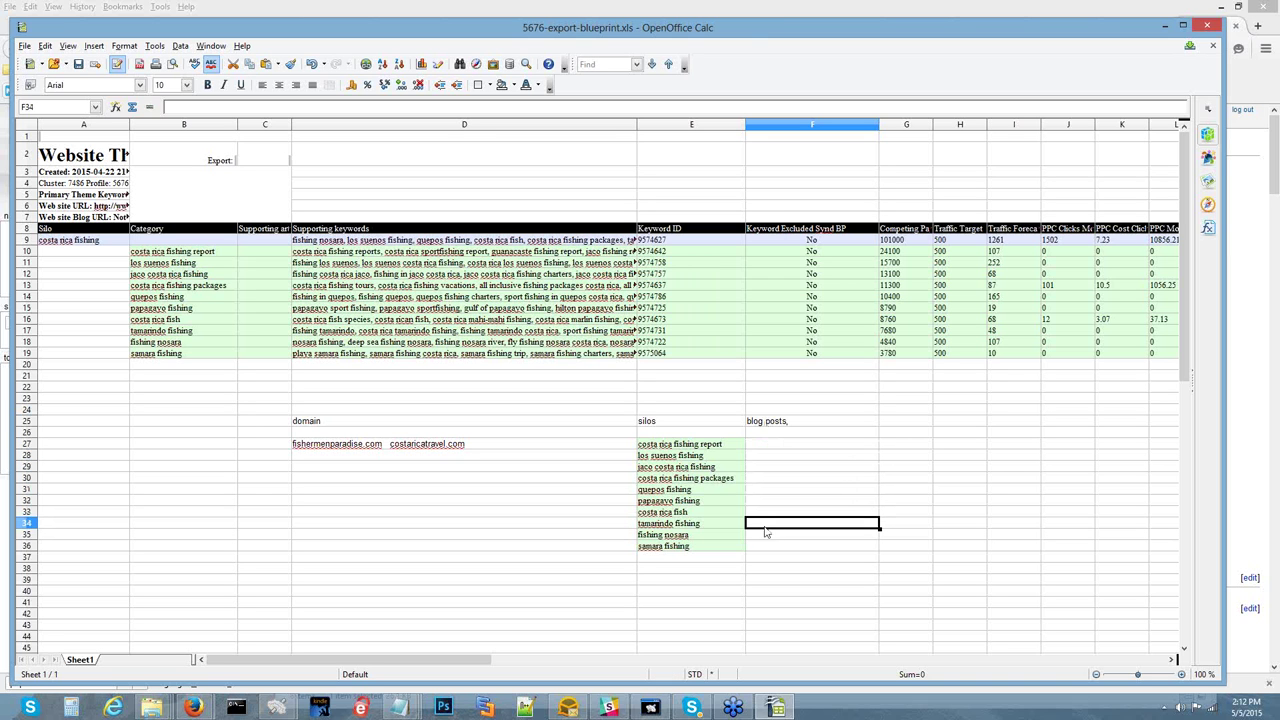
pyautogui.click(766, 538)
pyautogui.click(767, 548)
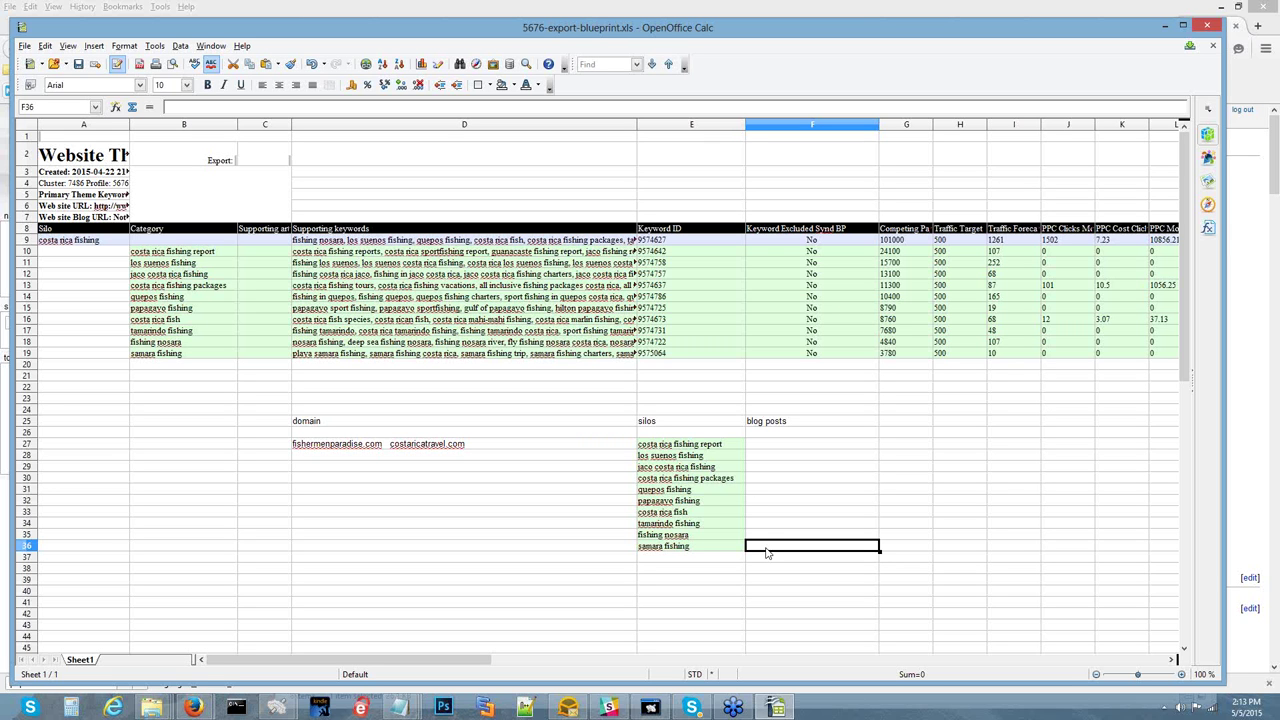
pyautogui.doubleClick(729, 443)
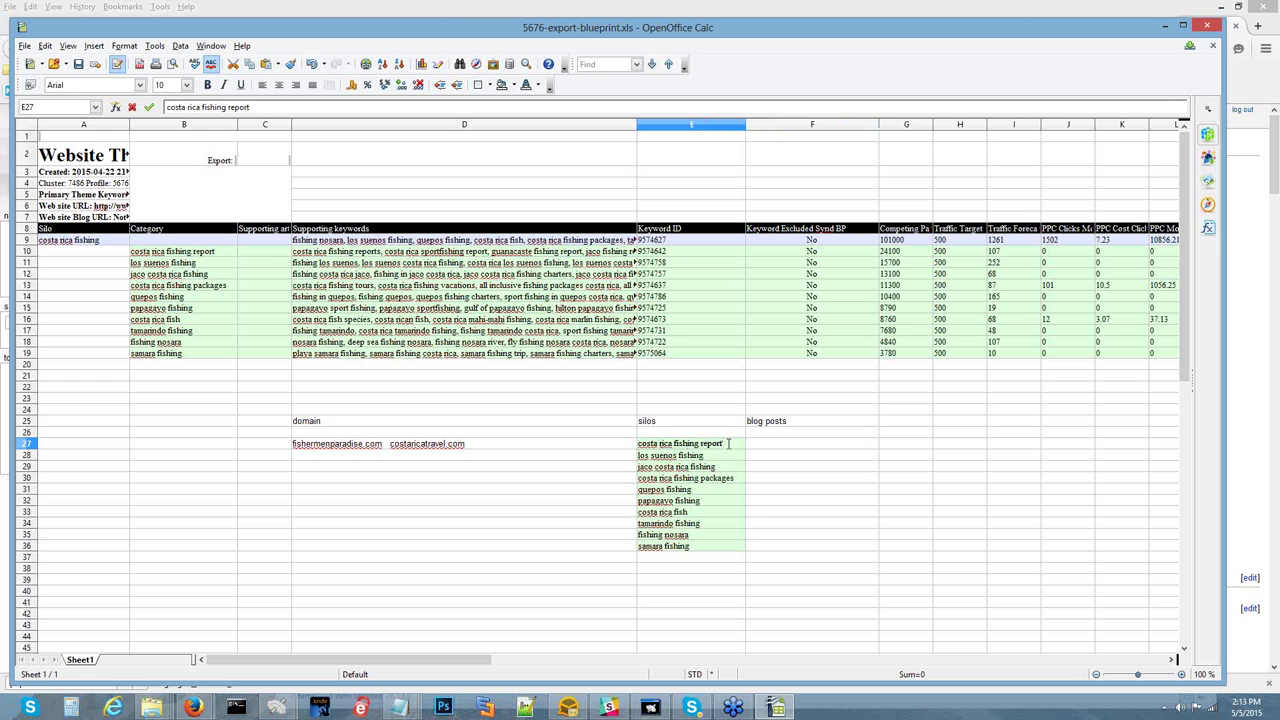
pyautogui.moveTo(729, 443); pyautogui.dragTo(631, 443)
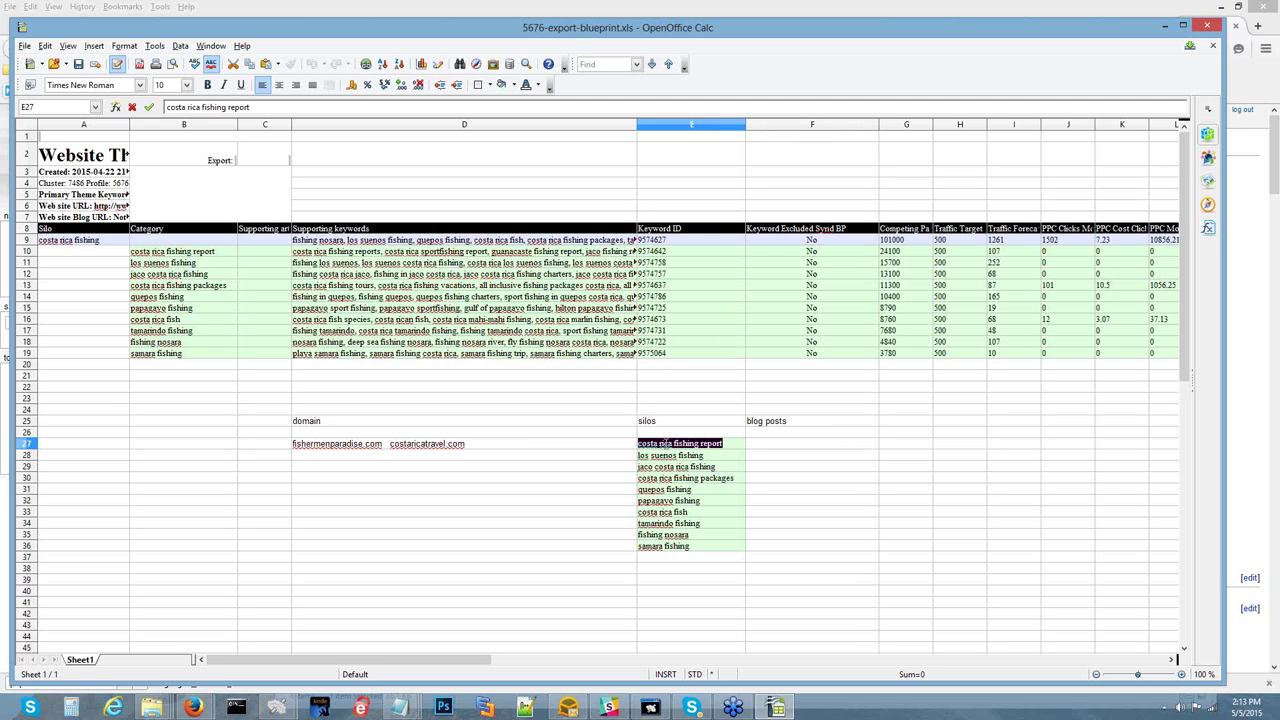
pyautogui.click(758, 450)
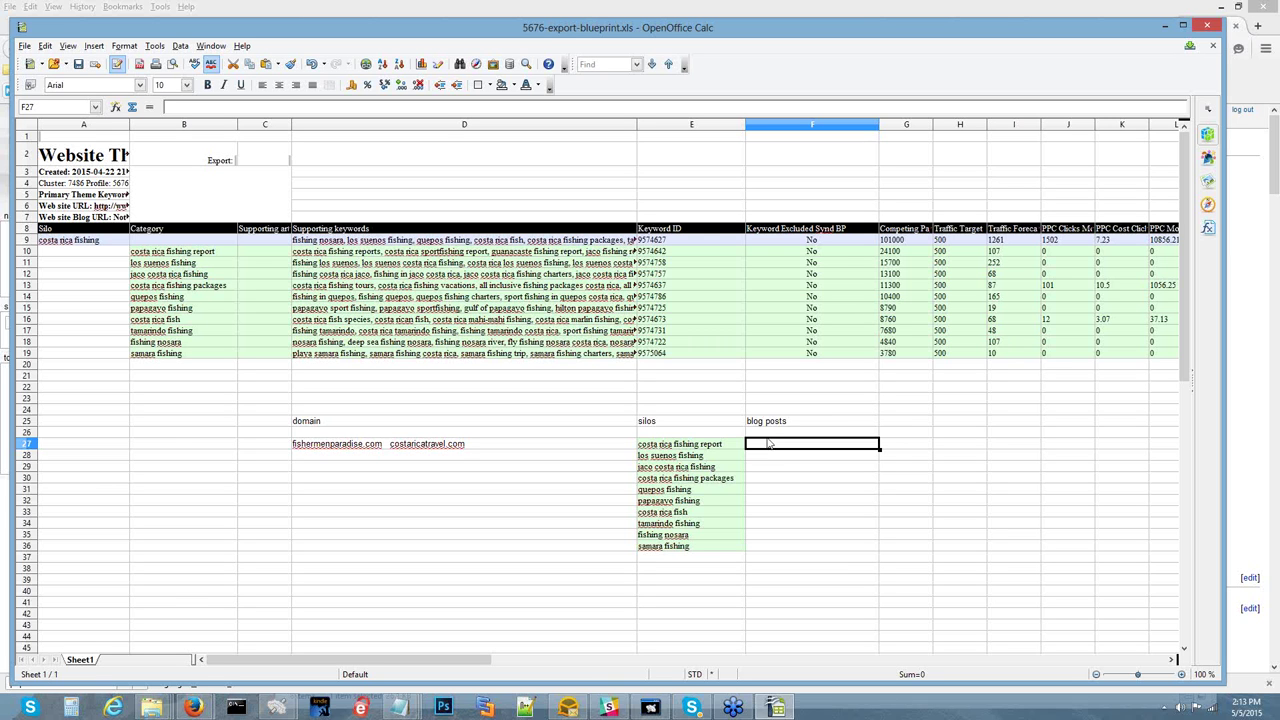
# Replace the "blog posts" heading in F25 with "pages"
pyautogui.doubleClick(787, 421)
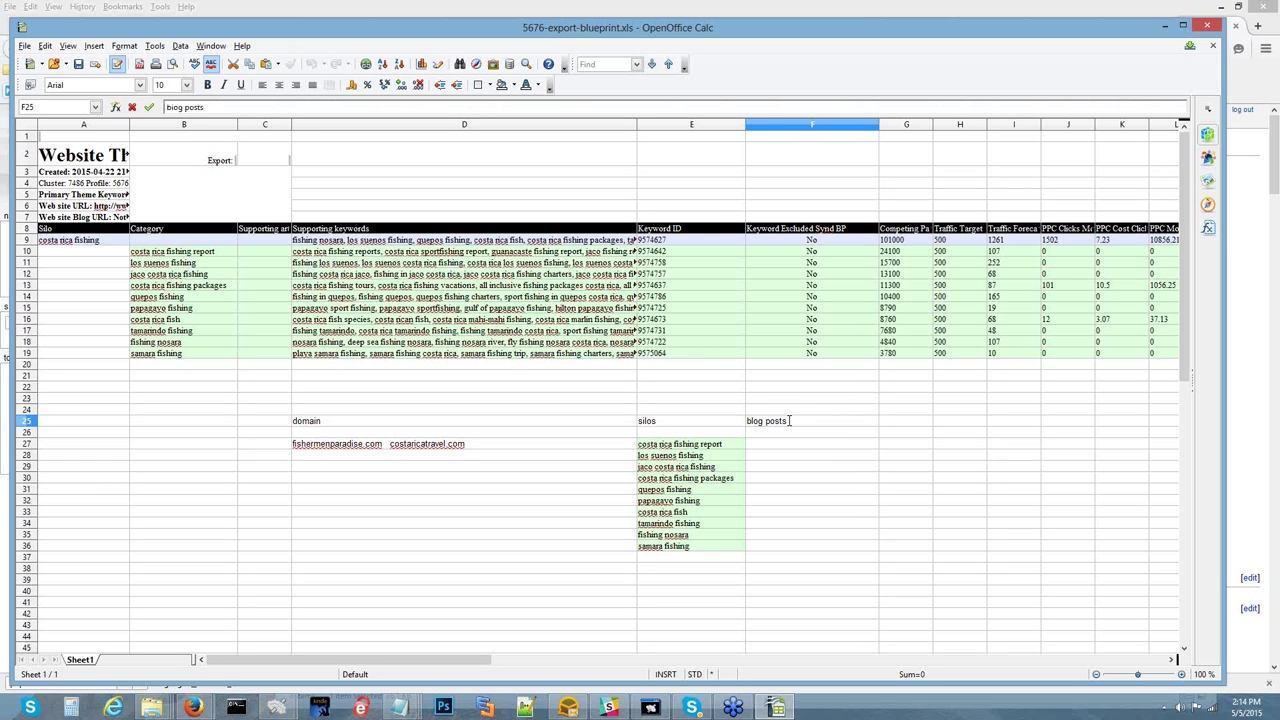
pyautogui.moveTo(788, 421); pyautogui.dragTo(730, 426)
pyautogui.write('pages')
pyautogui.click(908, 424)
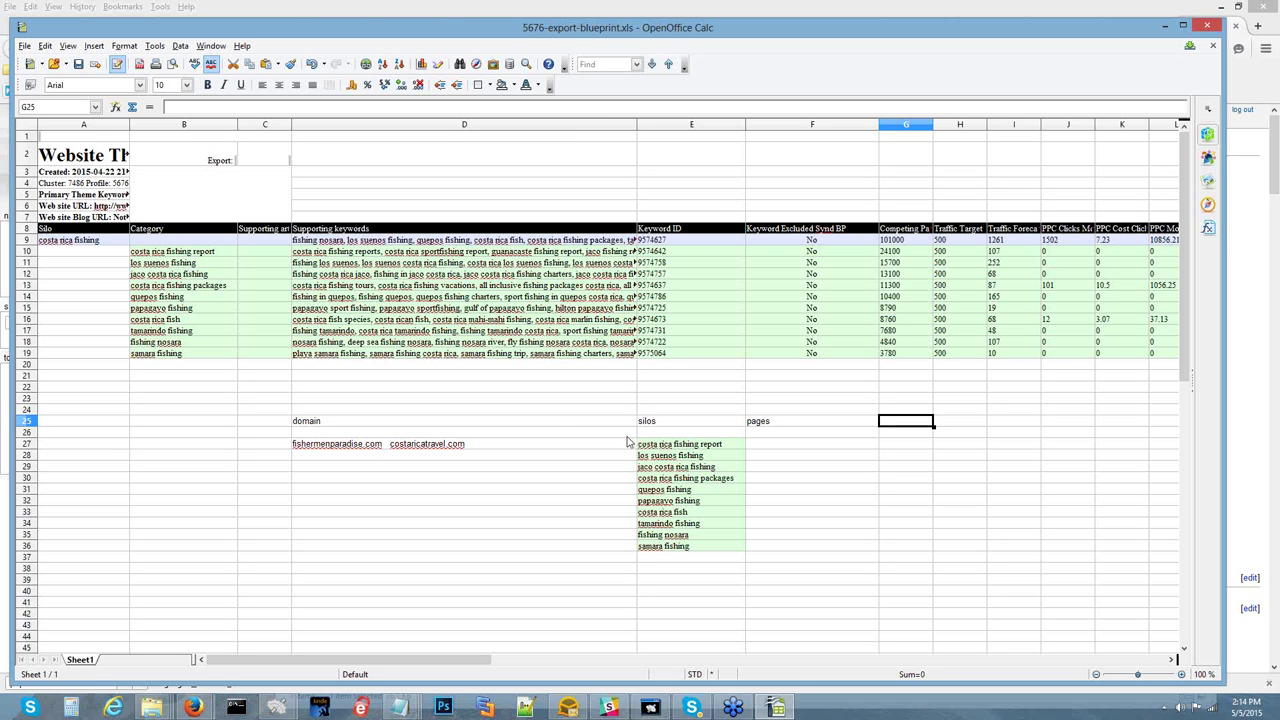
# Change the heading in D25 to "Domain – ultimate / deep silo builder plugin"
pyautogui.click(571, 421)
pyautogui.doubleClick(570, 419)
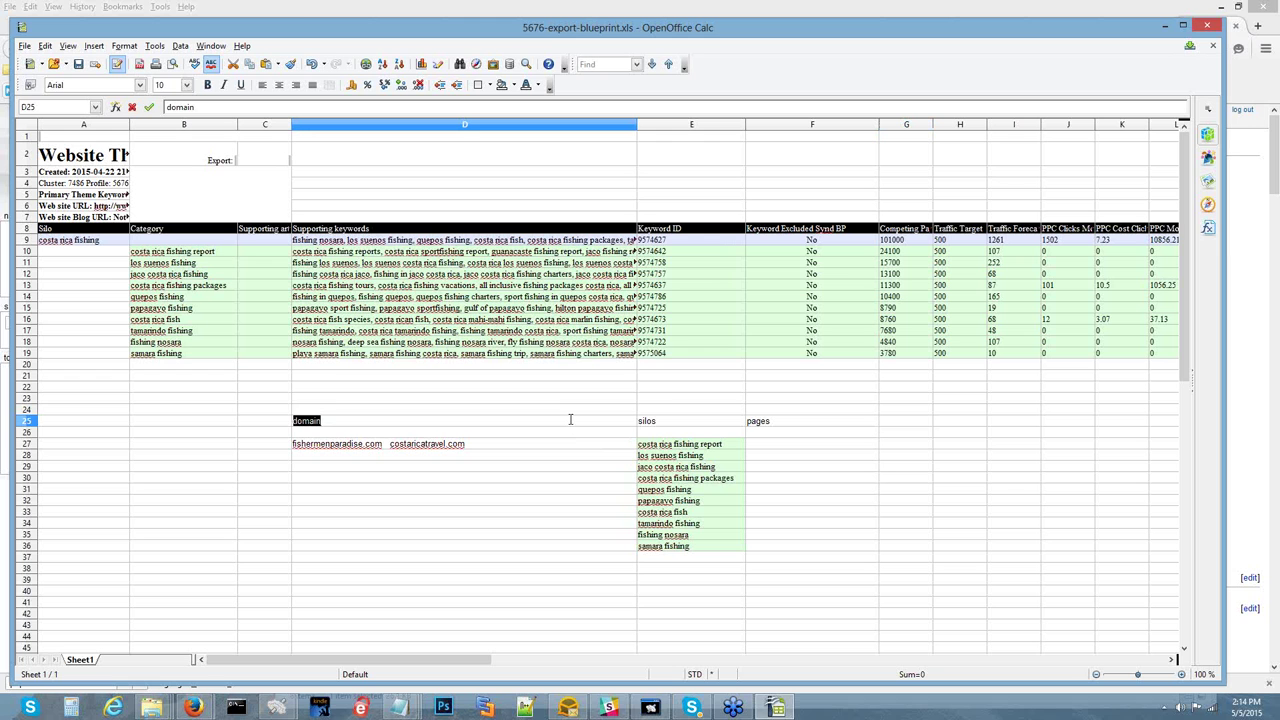
pyautogui.click(570, 419)
pyautogui.write('- ')
pyautogui.write('ultimate ')
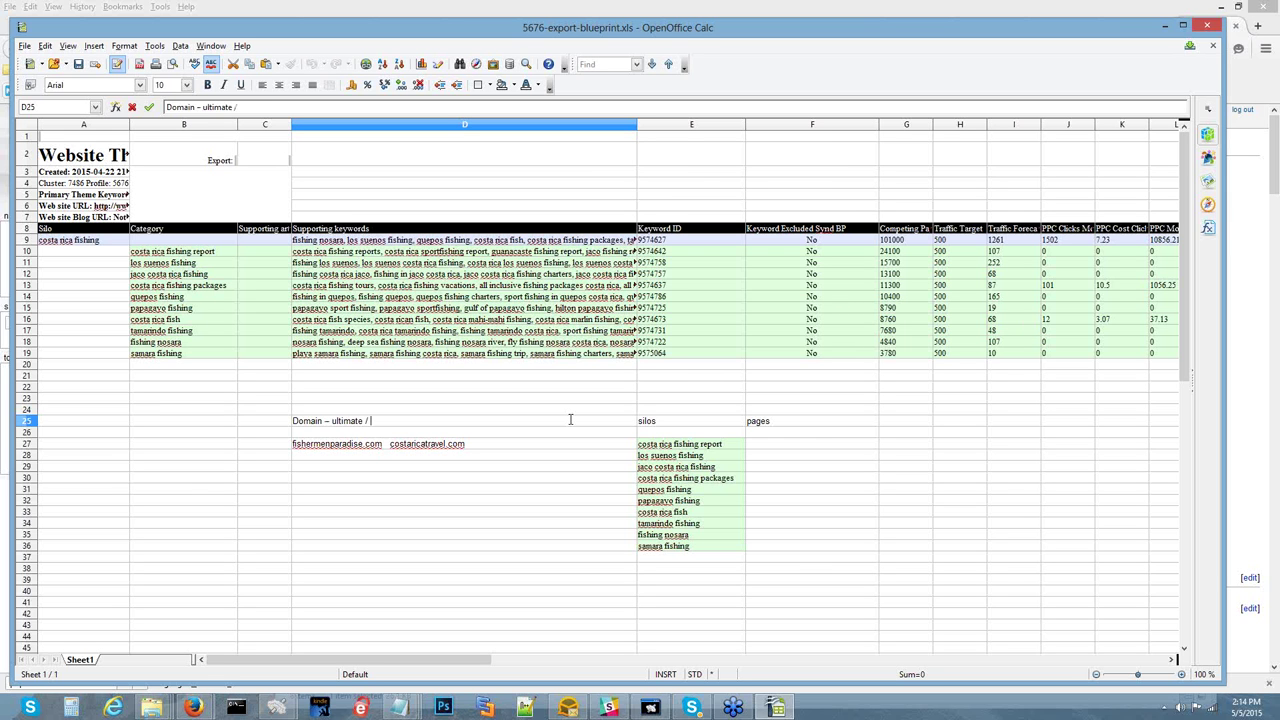
pyautogui.write('/ deep silo builder plugin')
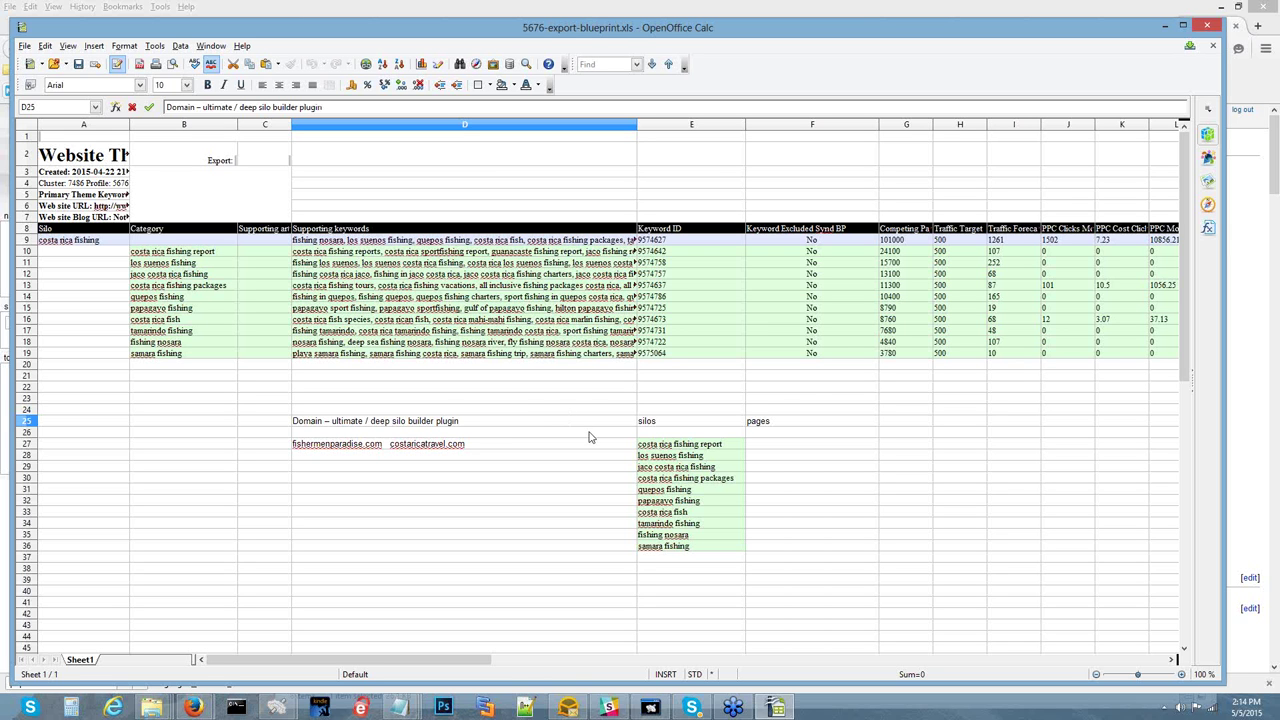
# Narrow column D and enter "5 supporting articles" in F27, beside costa rica fishing report
pyautogui.click(780, 450)
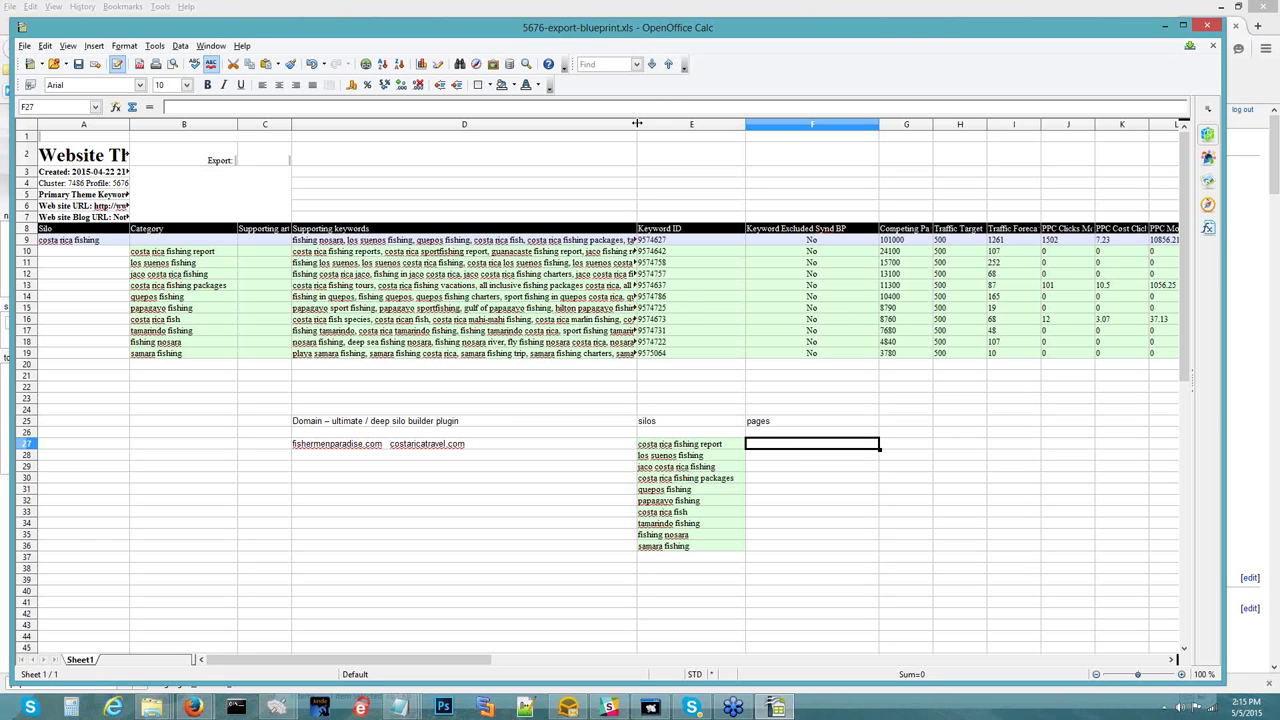
pyautogui.moveTo(637, 123); pyautogui.dragTo(526, 123)
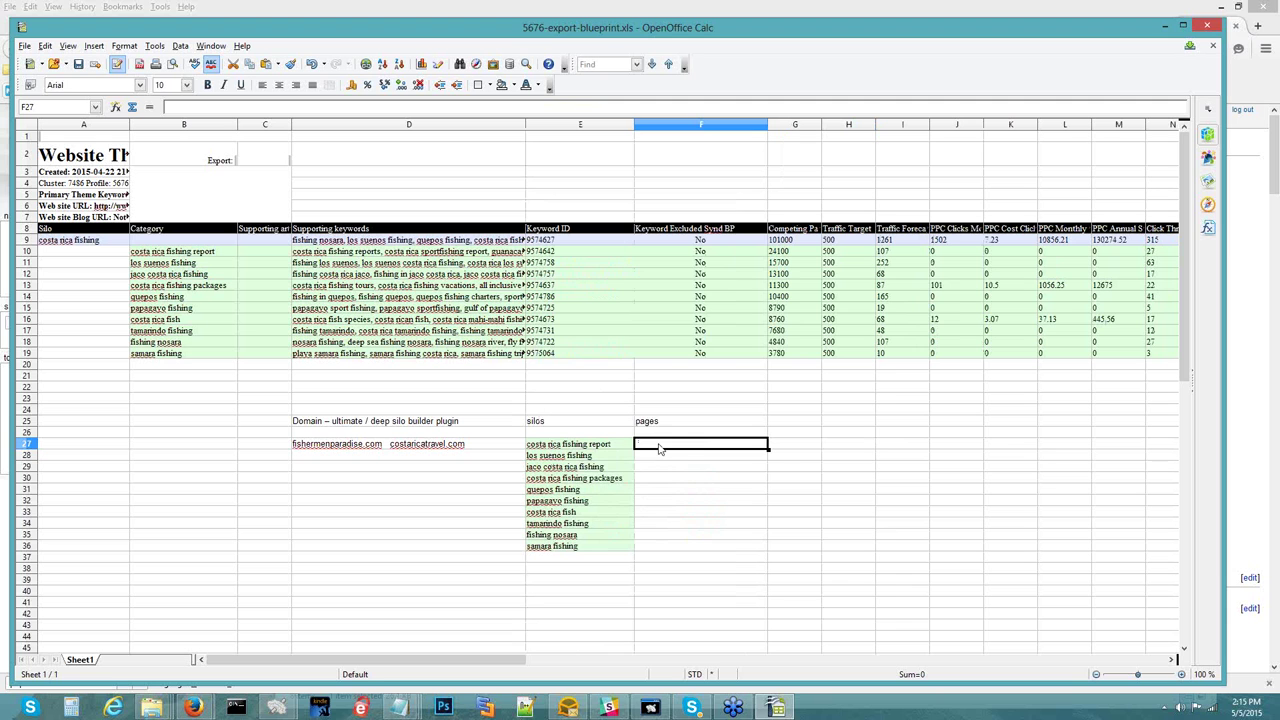
pyautogui.write('5 sup')
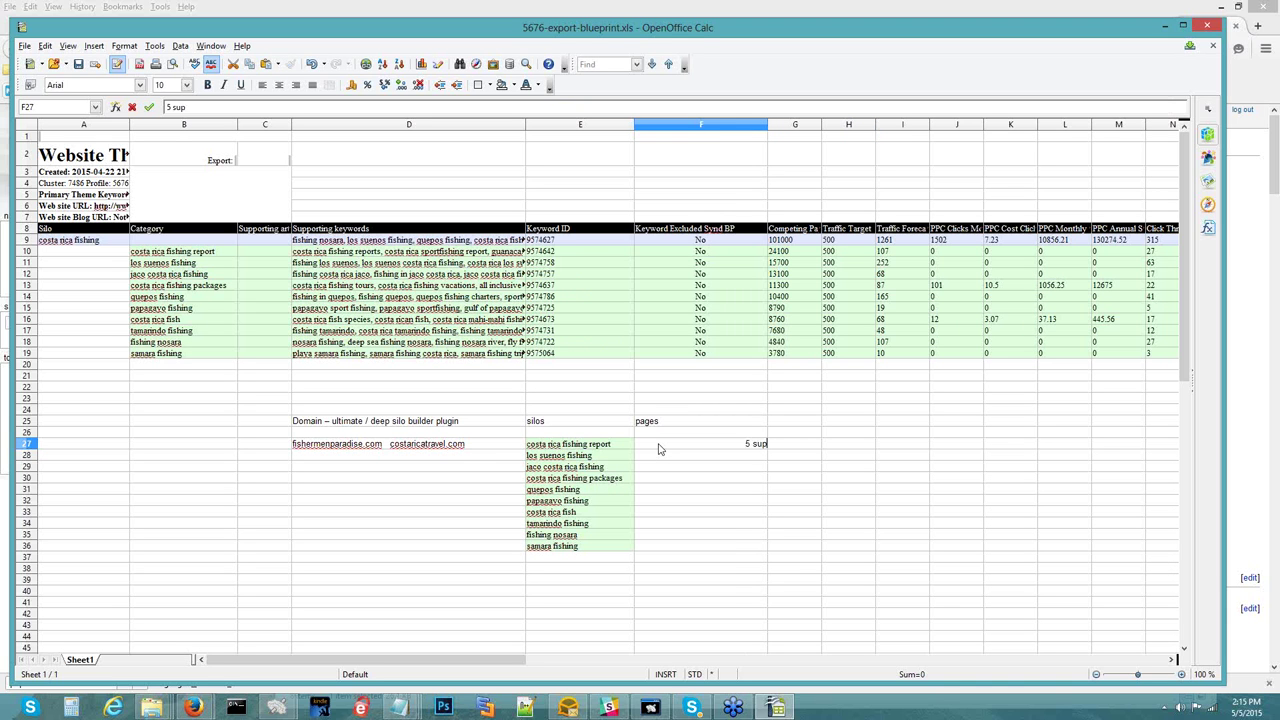
pyautogui.write('porting articles')
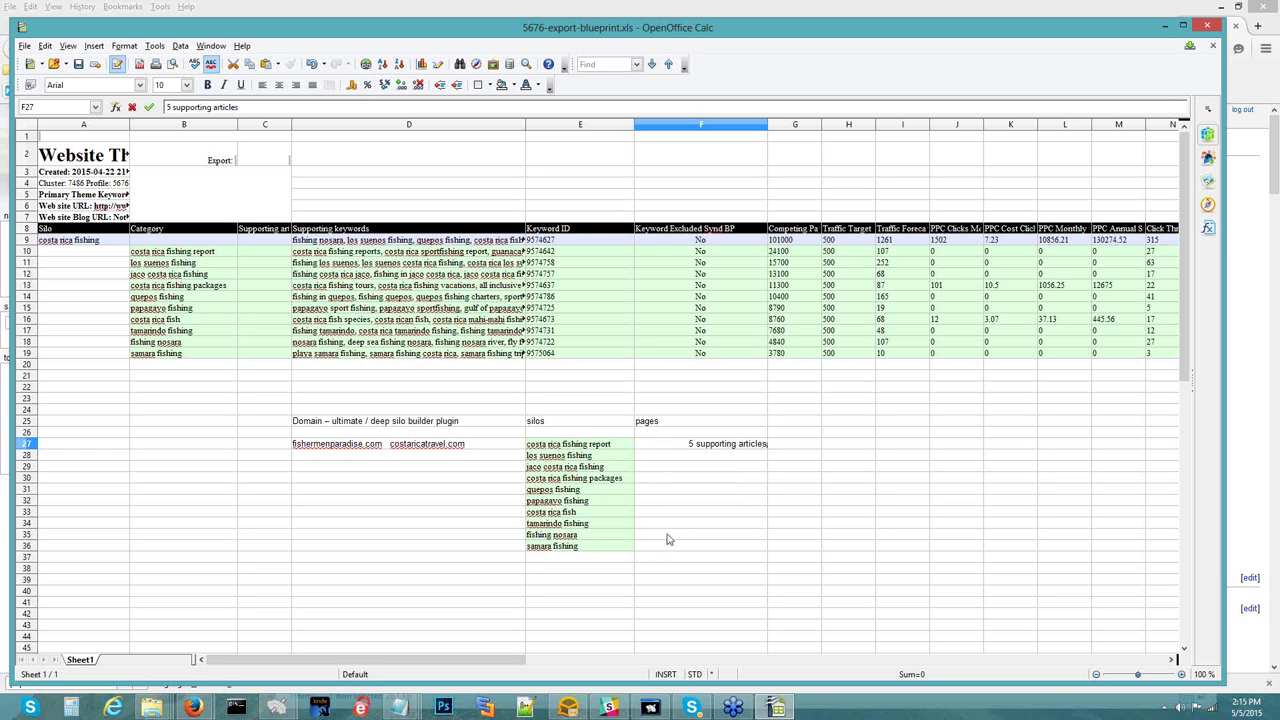
pyautogui.moveTo(668, 540); pyautogui.dragTo(668, 546)
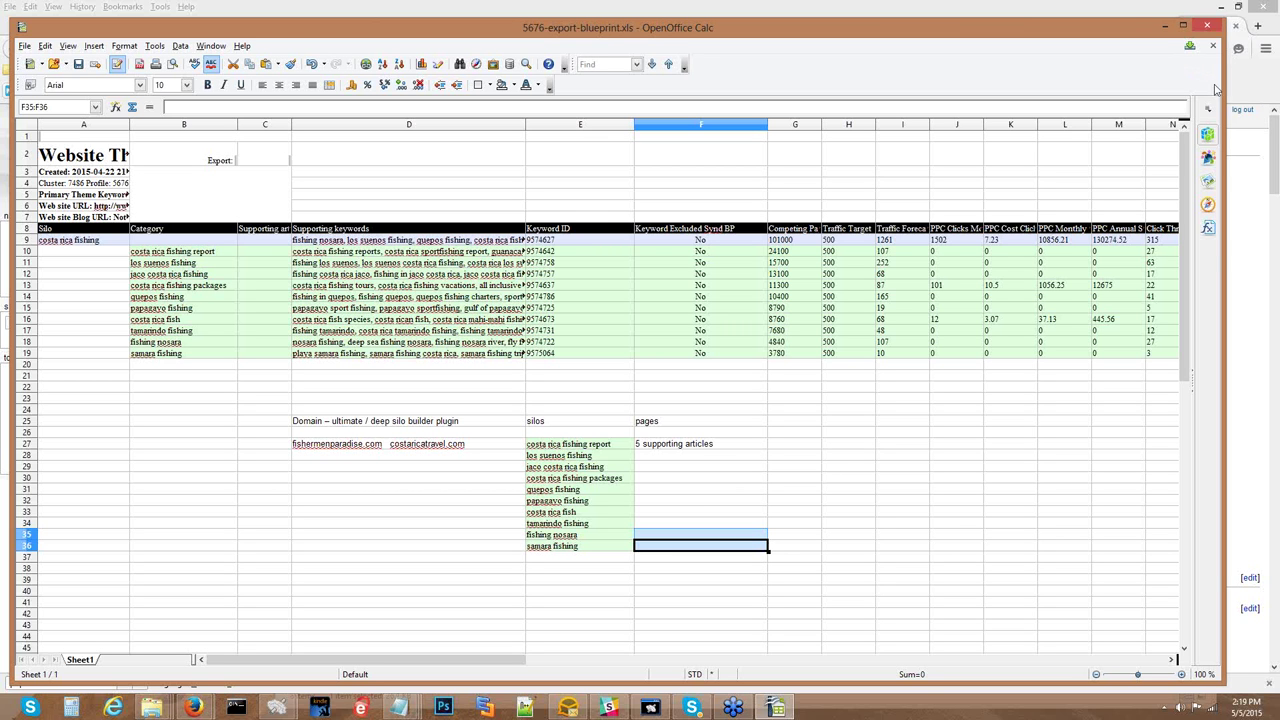
# Narrow the spreadsheet window to uncover part of the browser behind it
pyautogui.moveTo(1224, 83); pyautogui.dragTo(857, 85)
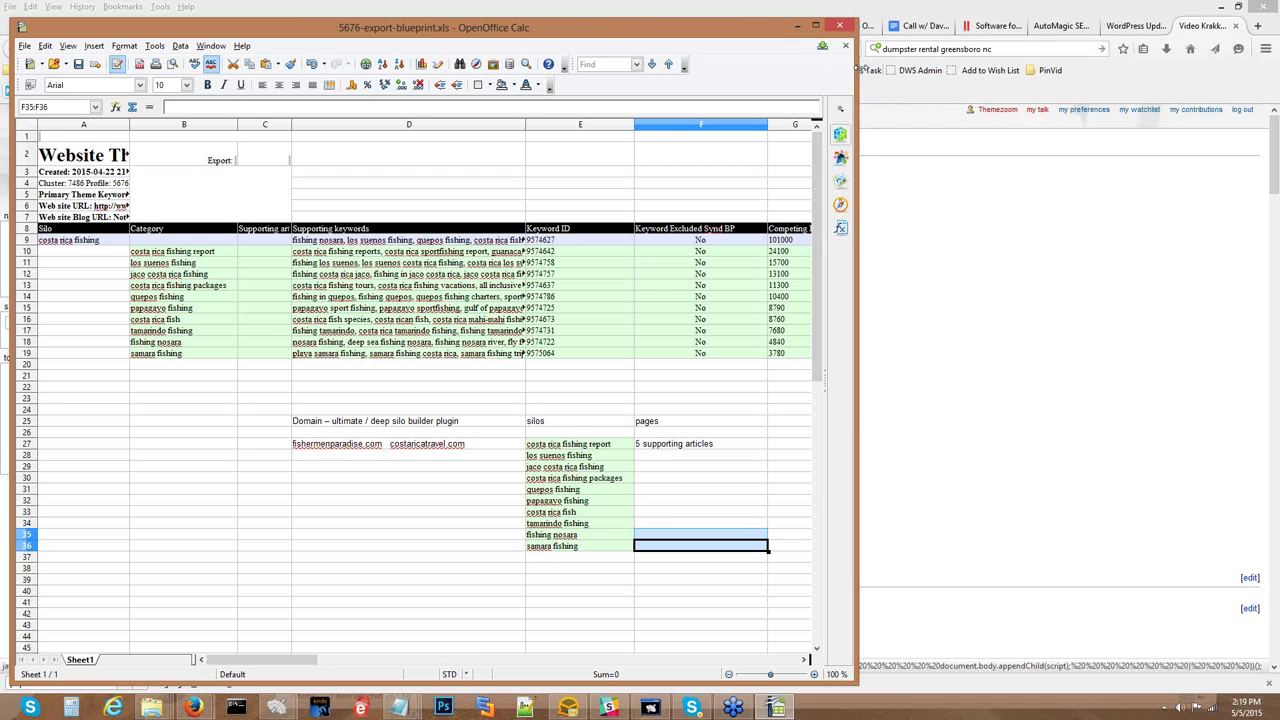
pyautogui.moveTo(857, 71); pyautogui.dragTo(896, 54)
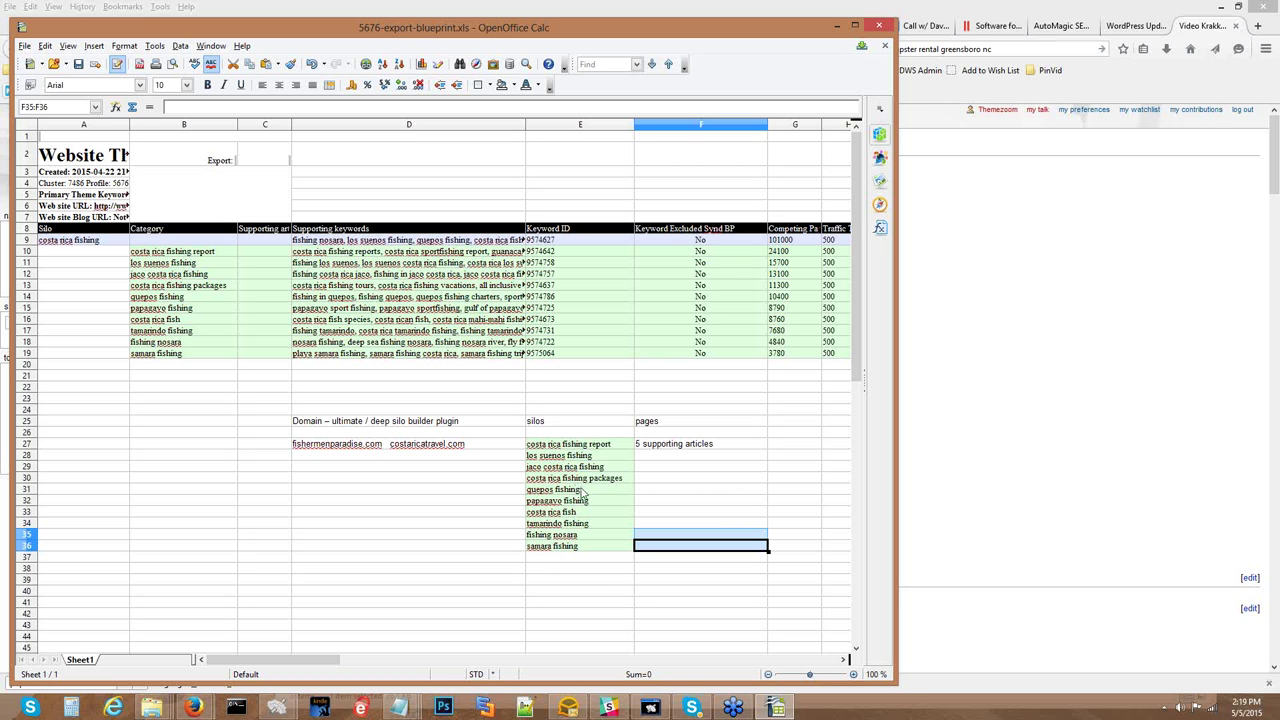
pyautogui.click(557, 503)
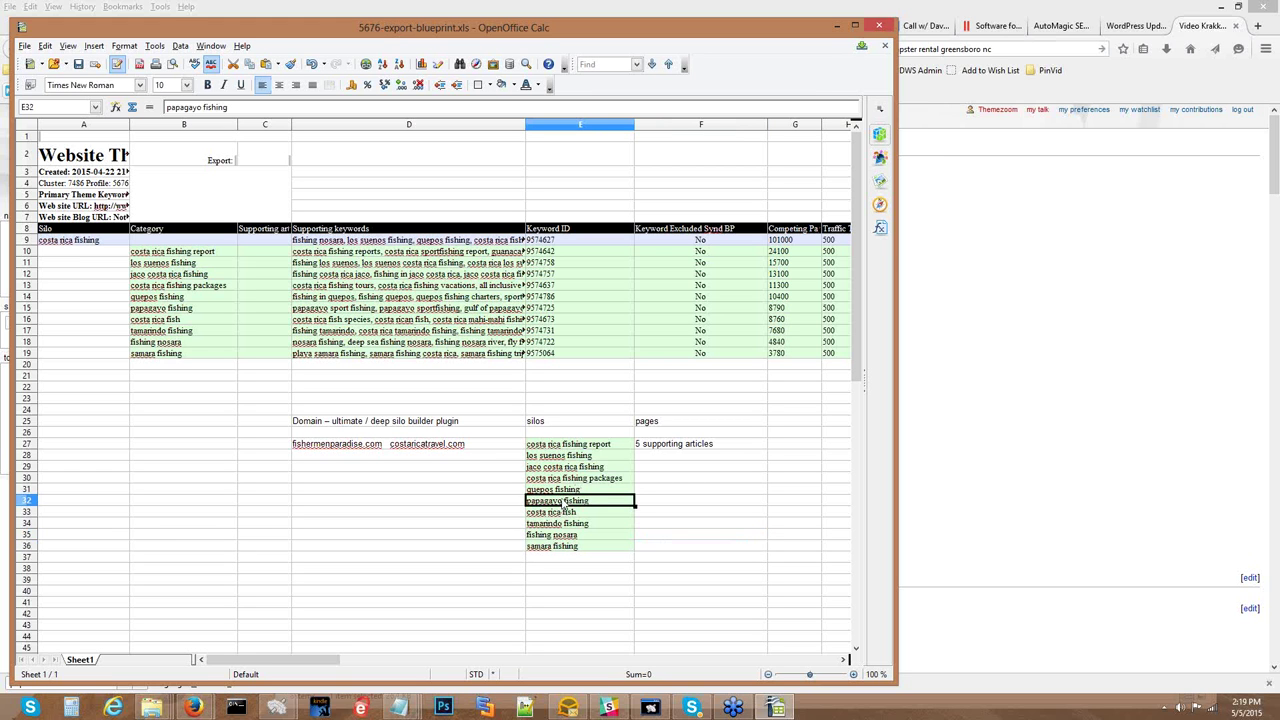
pyautogui.click(566, 490)
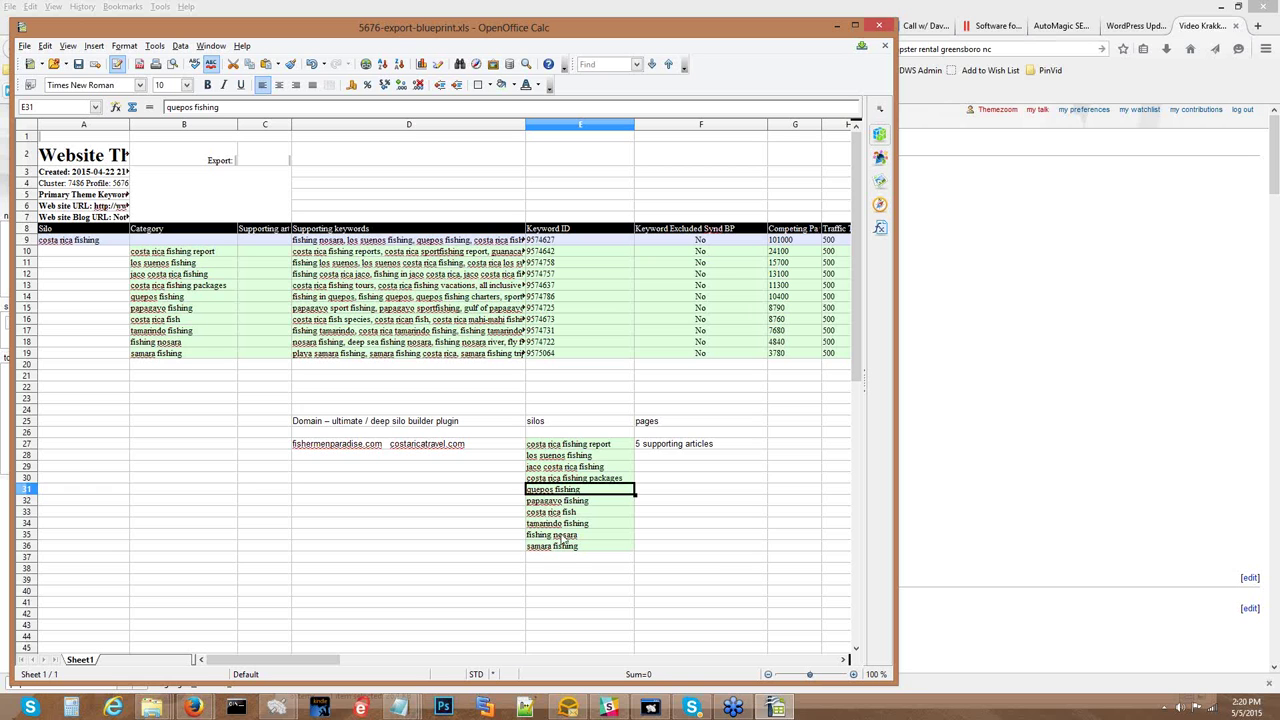
# Label E37 "areas" and move samara fishing, quepos fishing and papagayo fishing from the silos list into F37:F39
pyautogui.click(567, 558)
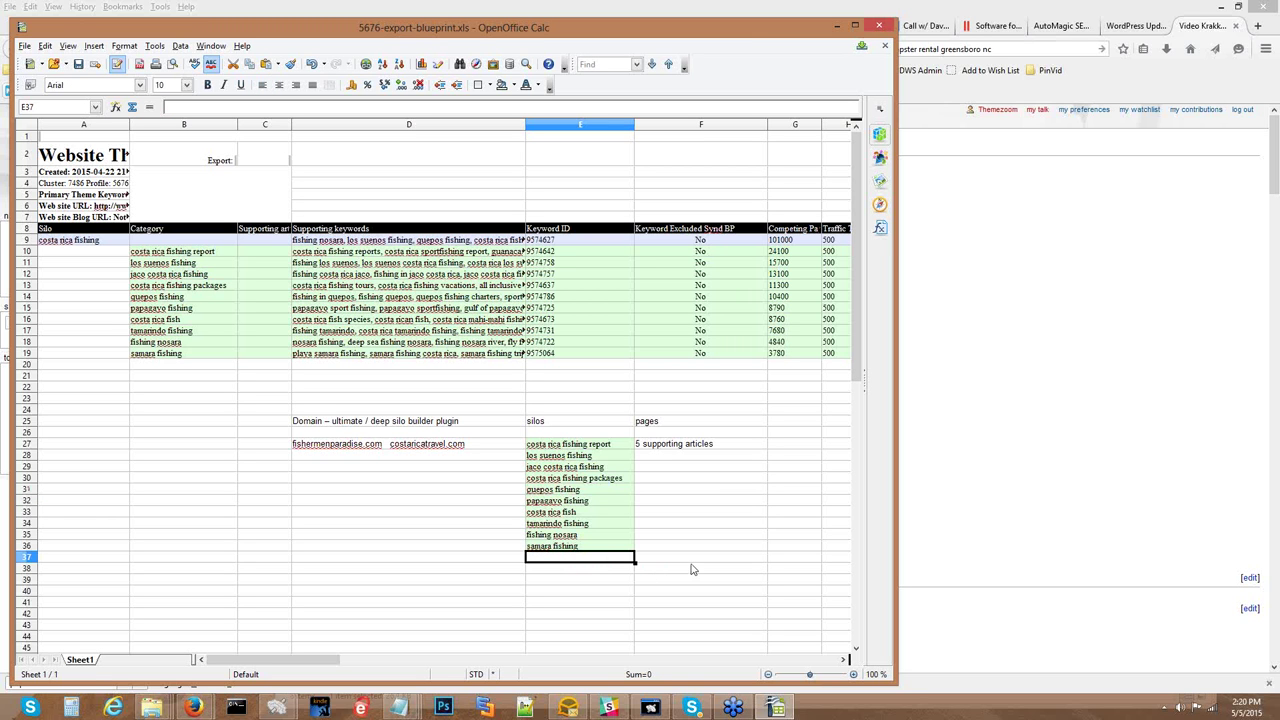
pyautogui.write('areas')
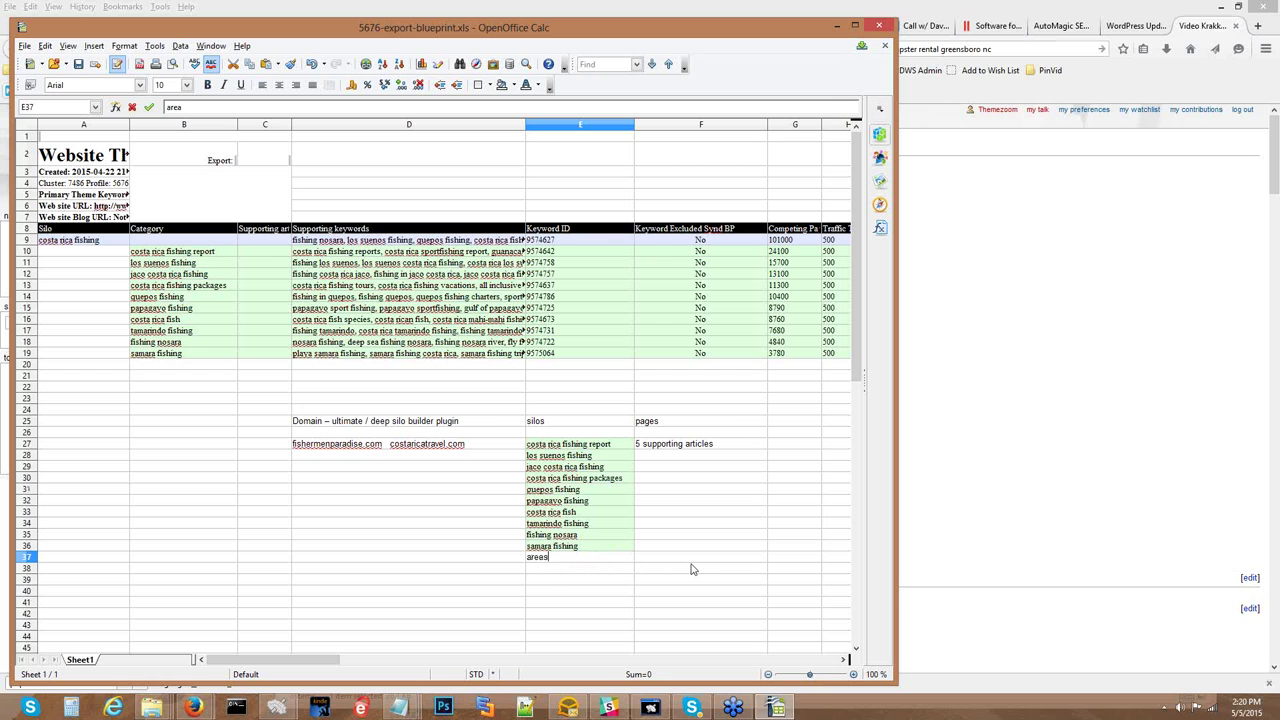
pyautogui.click(580, 549)
pyautogui.press('Delete')
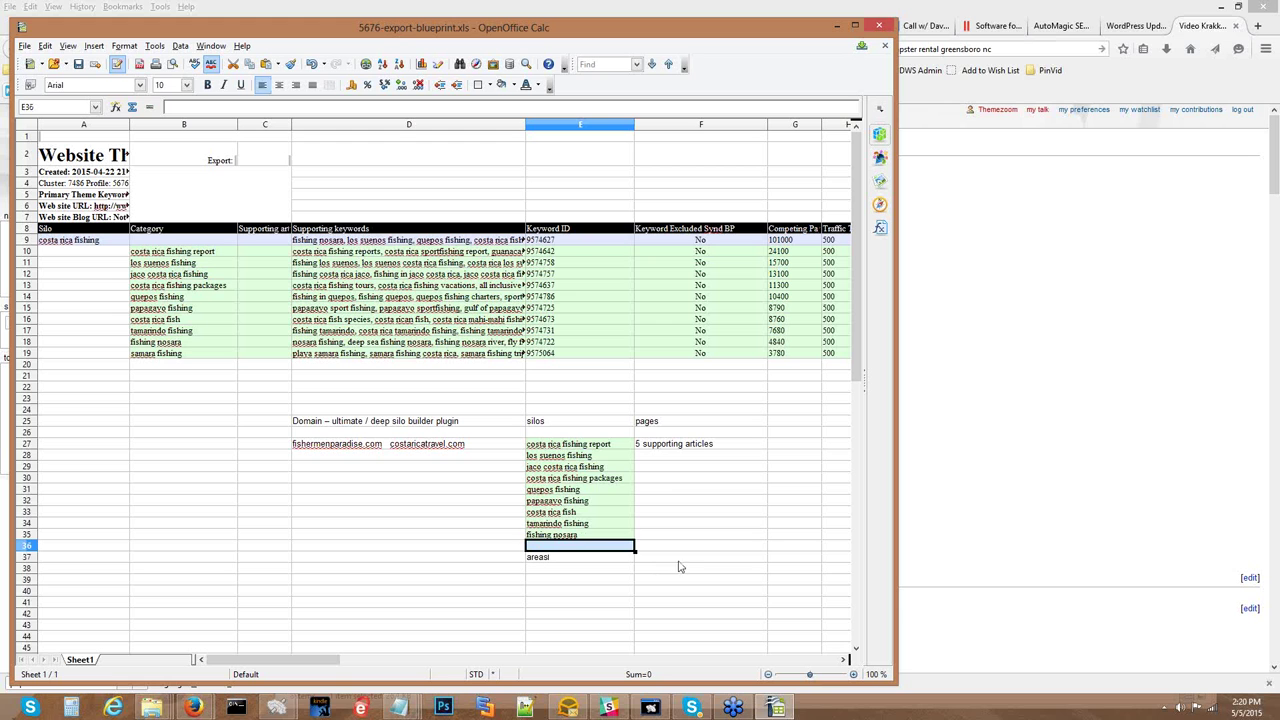
pyautogui.click(660, 561)
pyautogui.write('samara fishing')
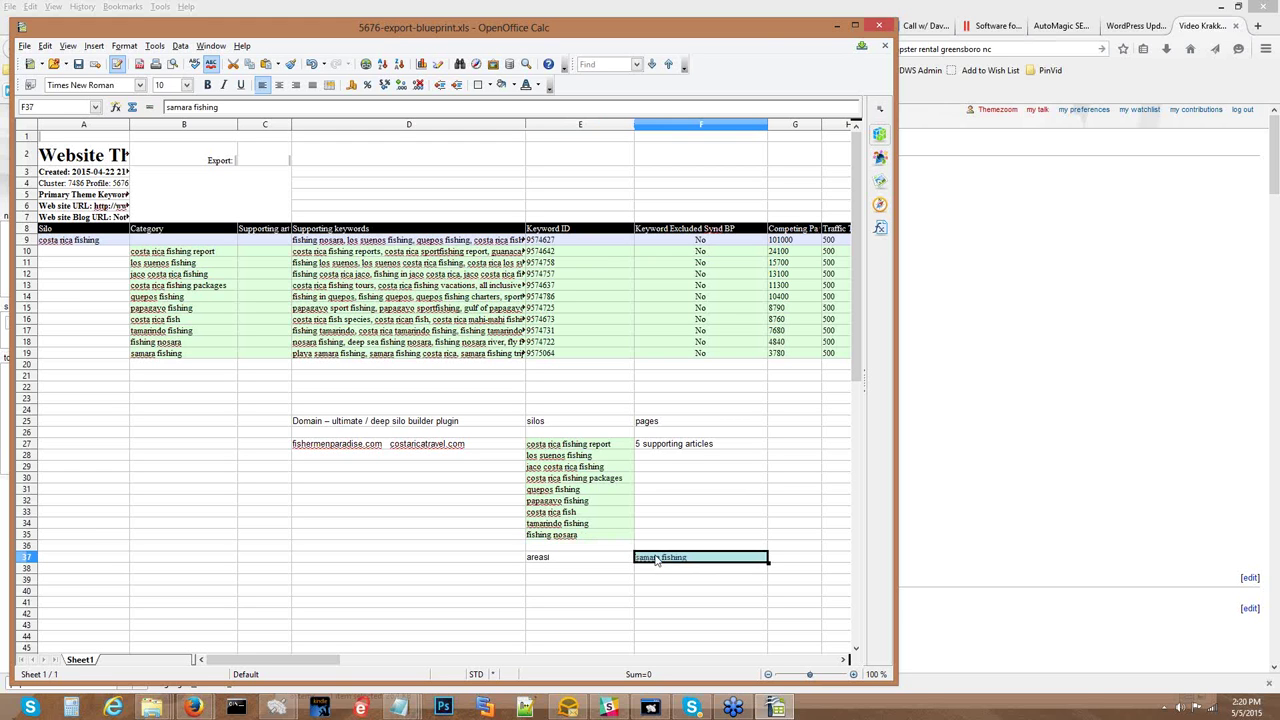
pyautogui.moveTo(573, 490); pyautogui.dragTo(654, 569)
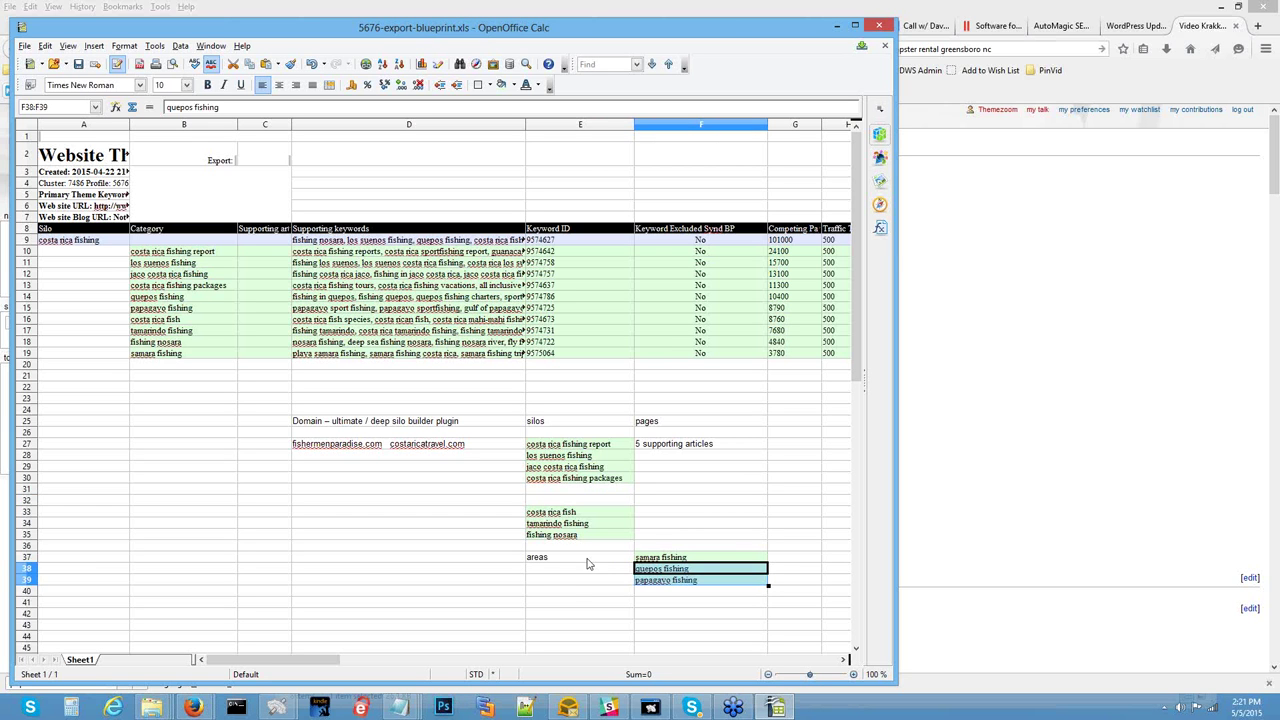
pyautogui.click(588, 560)
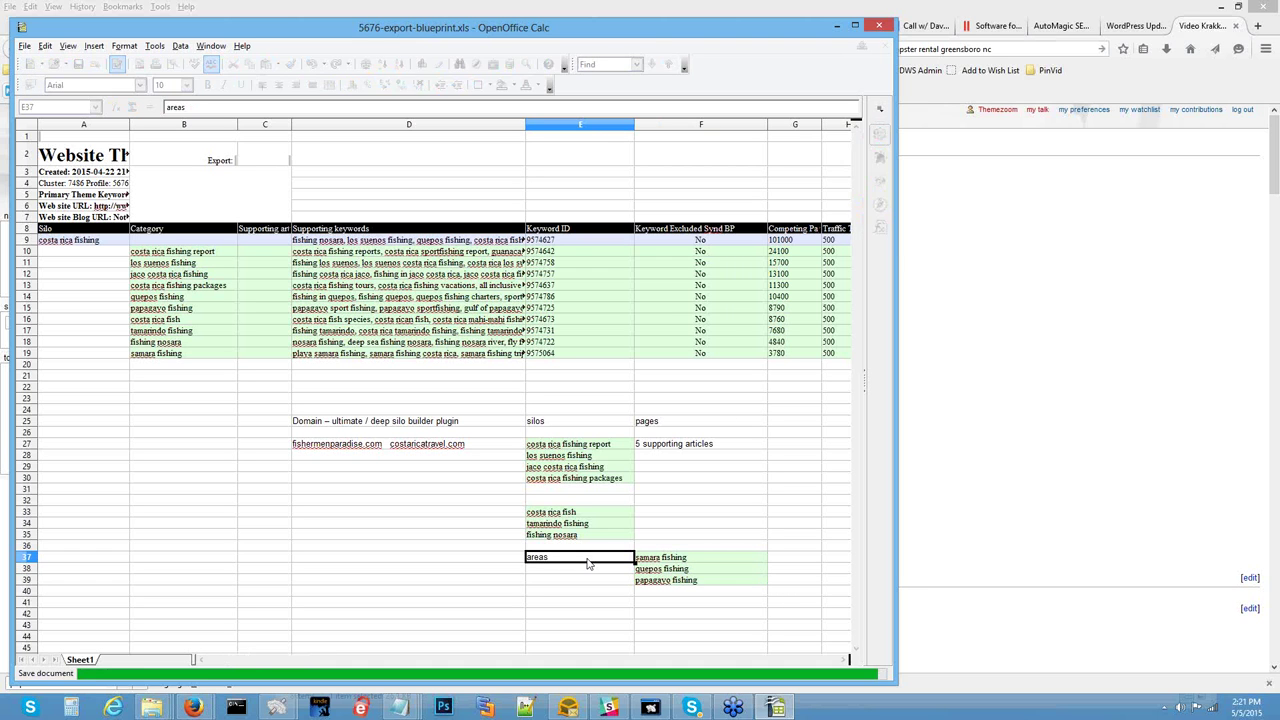
# Replace the "areas" label in E37 with "destinations"
pyautogui.click(570, 461)
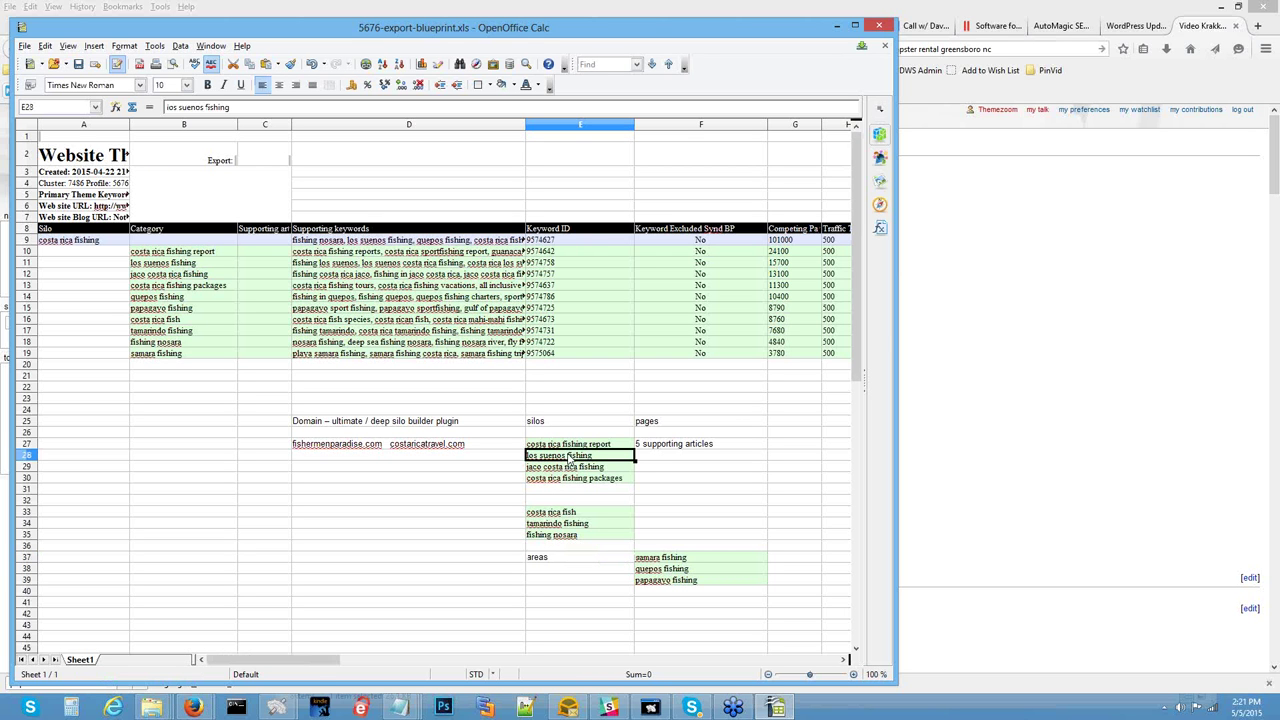
pyautogui.doubleClick(549, 558)
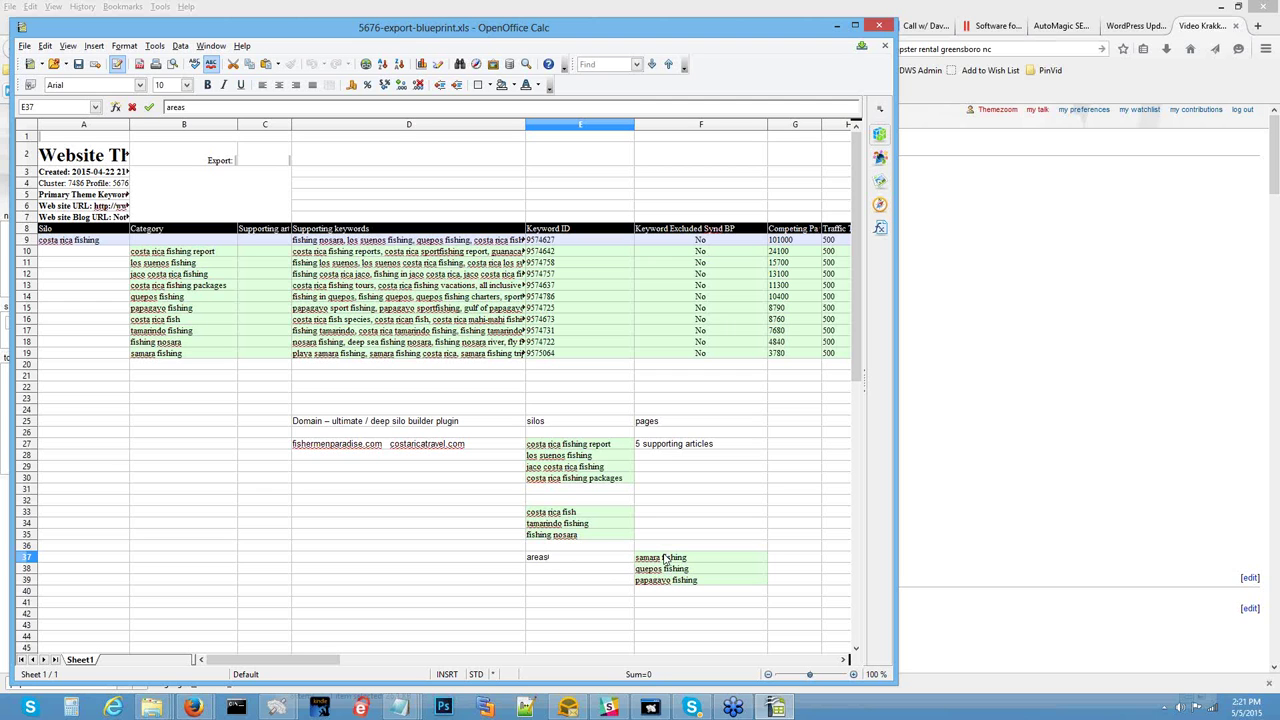
pyautogui.doubleClick(571, 557)
pyautogui.click(509, 567)
pyautogui.doubleClick(543, 555)
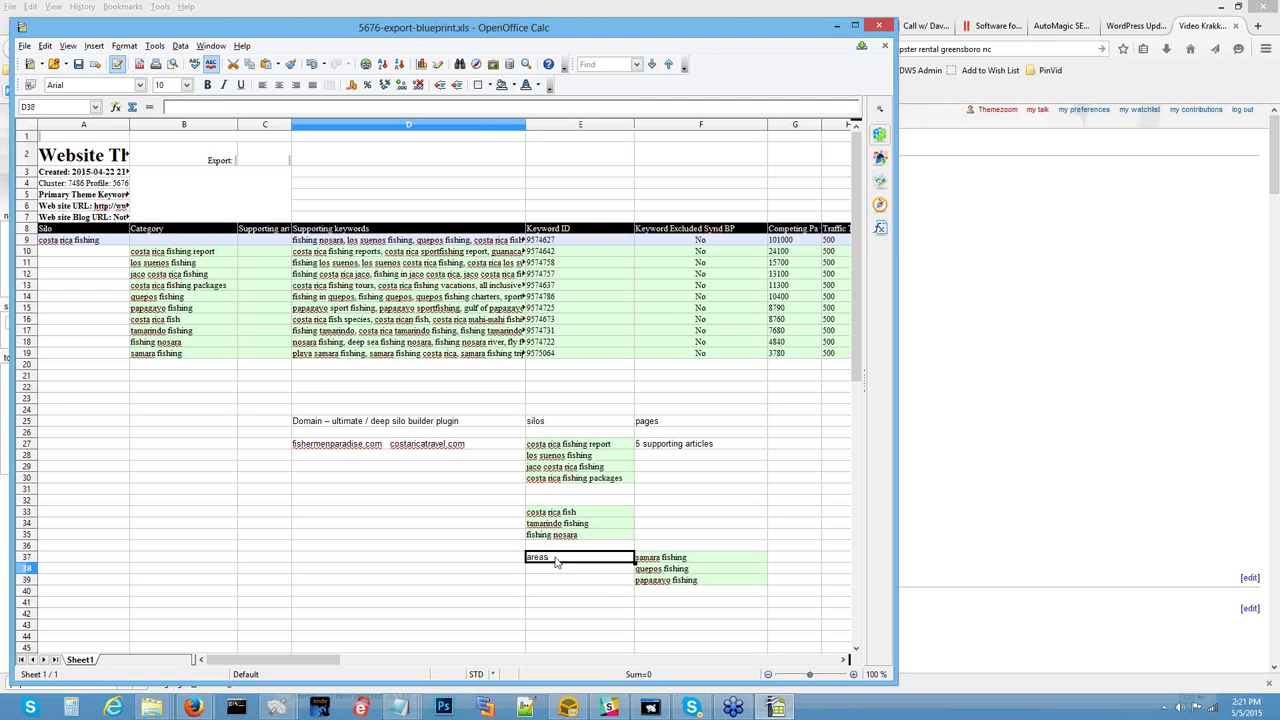
pyautogui.doubleClick(538, 557)
pyautogui.write('destinations')
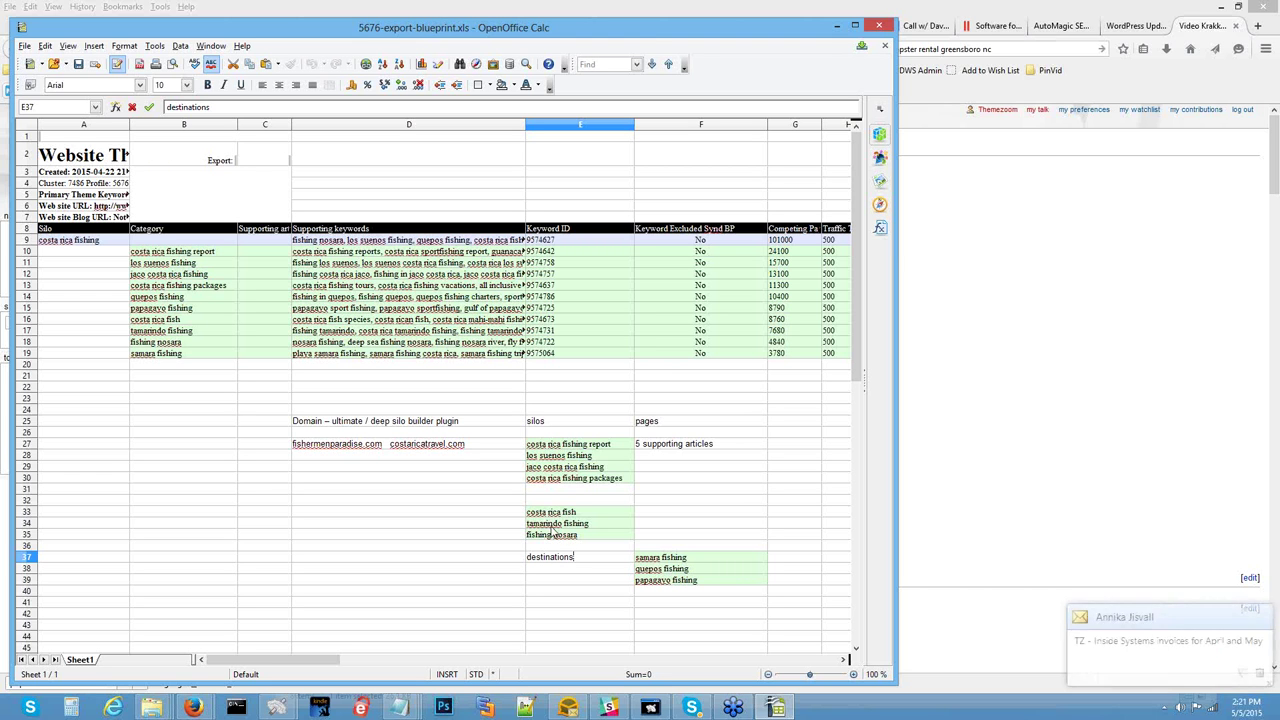
# Move costa rica fishing packages from E30 to E31 to set it apart in the silos list
pyautogui.click(569, 480)
pyautogui.moveTo(569, 482); pyautogui.dragTo(563, 495)
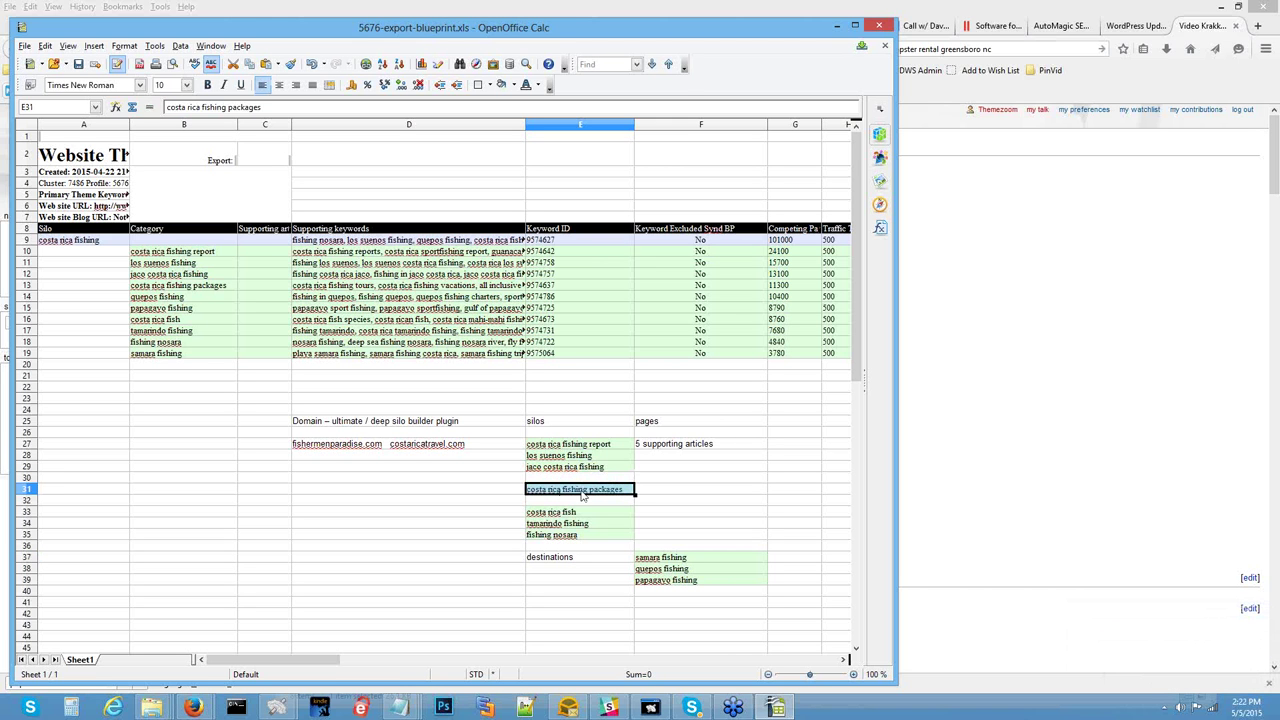
pyautogui.click(643, 492)
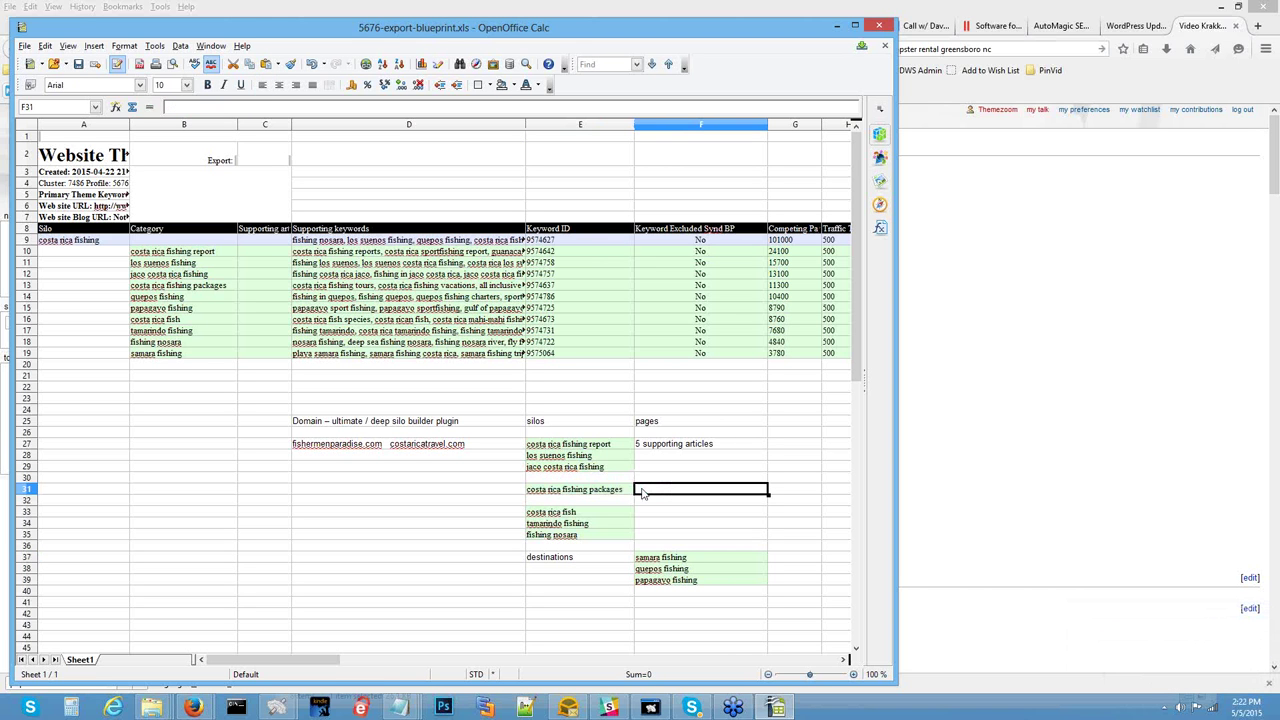
pyautogui.moveTo(660, 560); pyautogui.dragTo(645, 582)
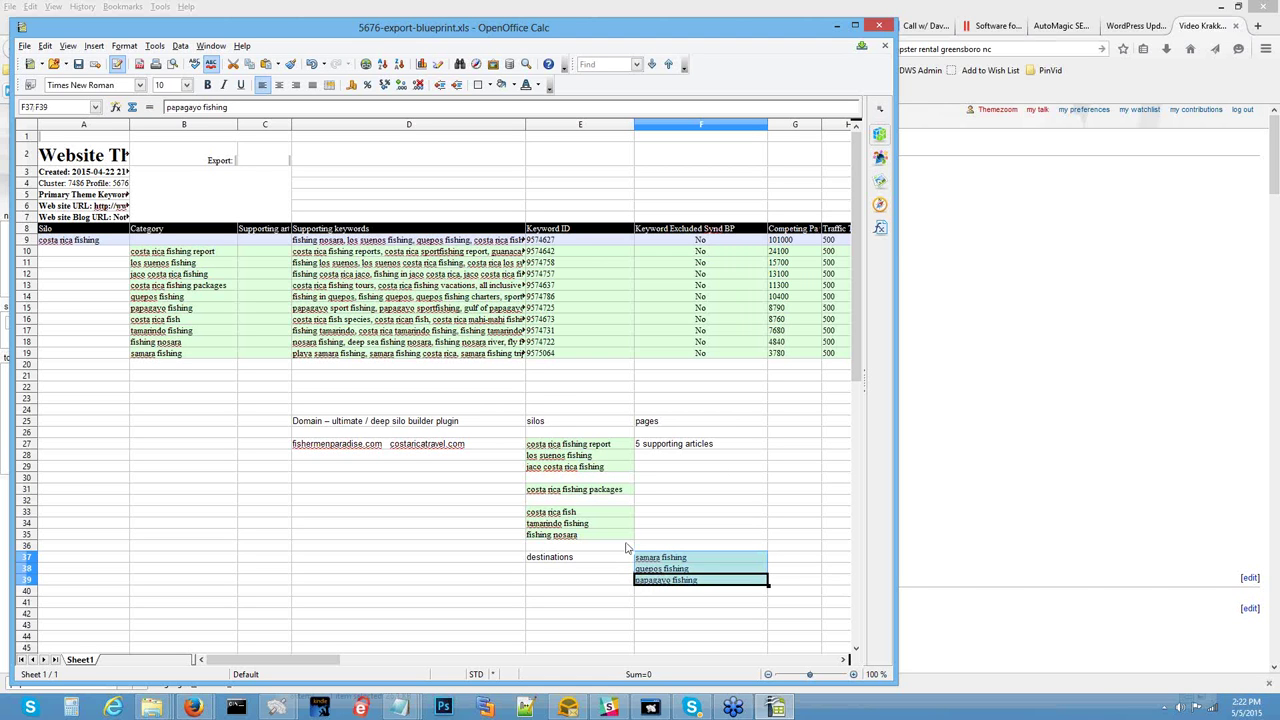
pyautogui.click(642, 492)
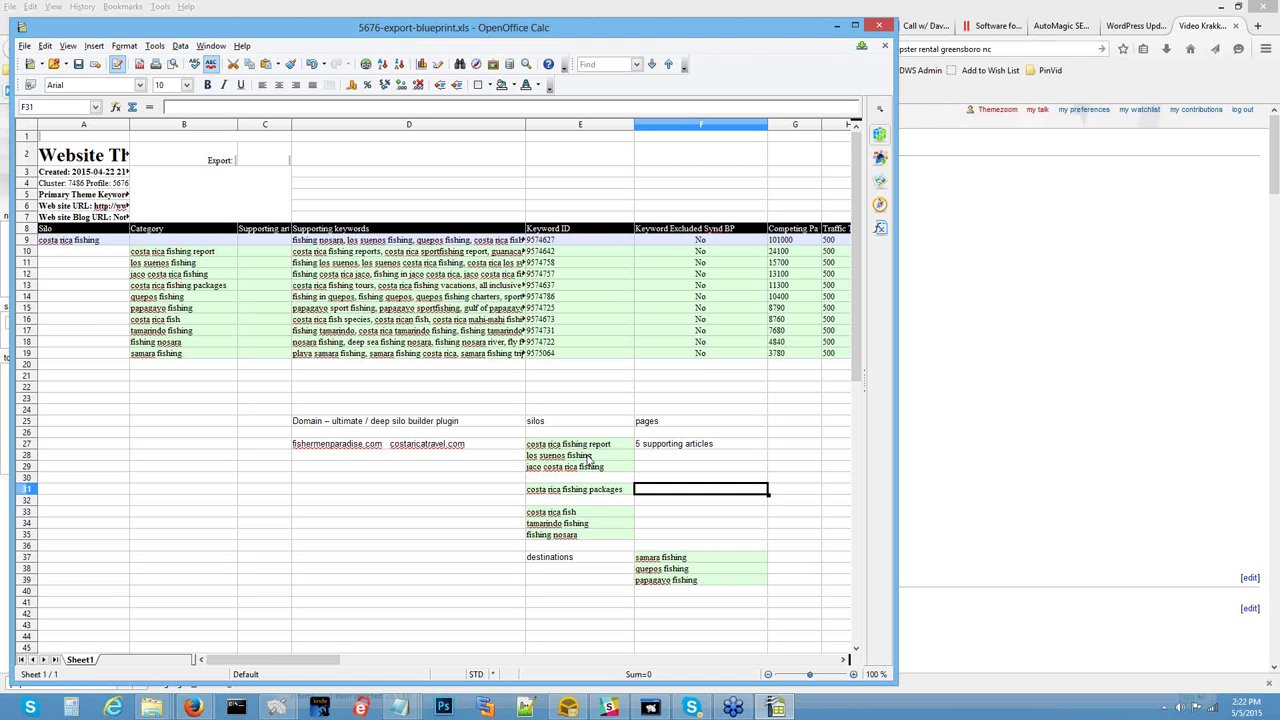
# Move los suenos and jaco costa rica fishing into F40:F41, and costa rica fish, tamarindo fishing and fishing nosara into F42:F44
pyautogui.moveTo(590, 458); pyautogui.dragTo(591, 467)
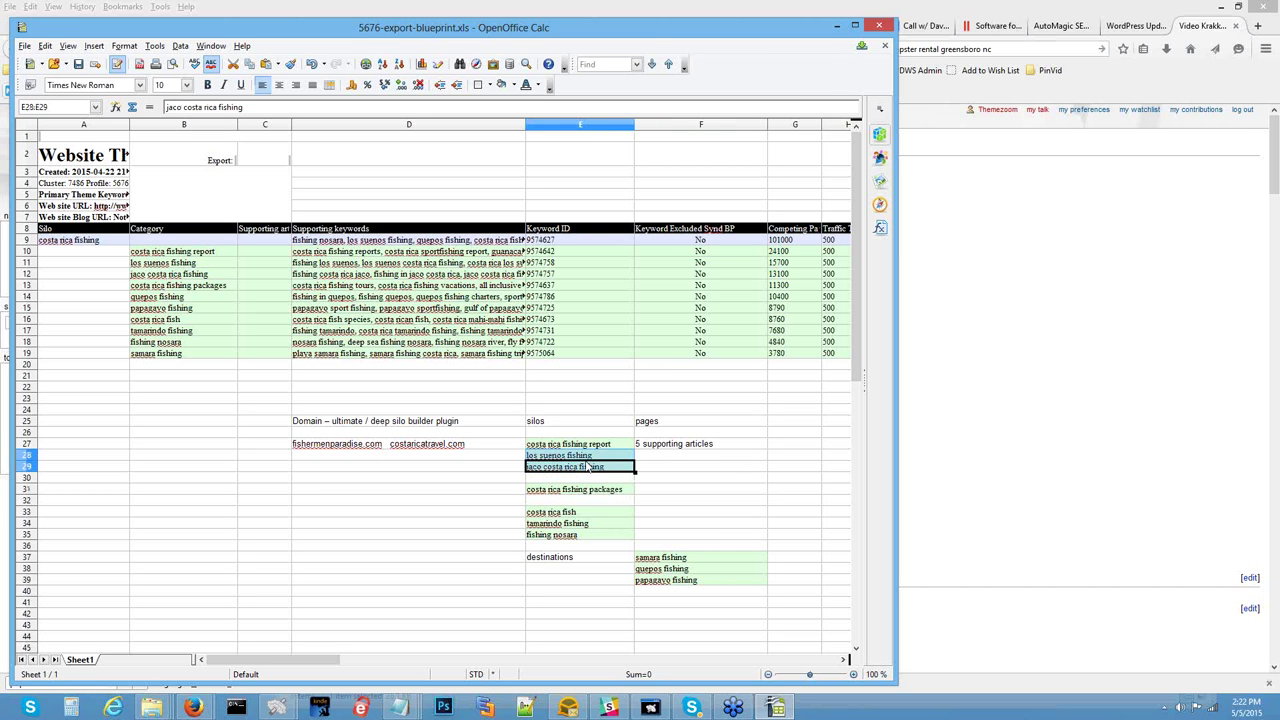
pyautogui.hotkey('ctrl', 'x')
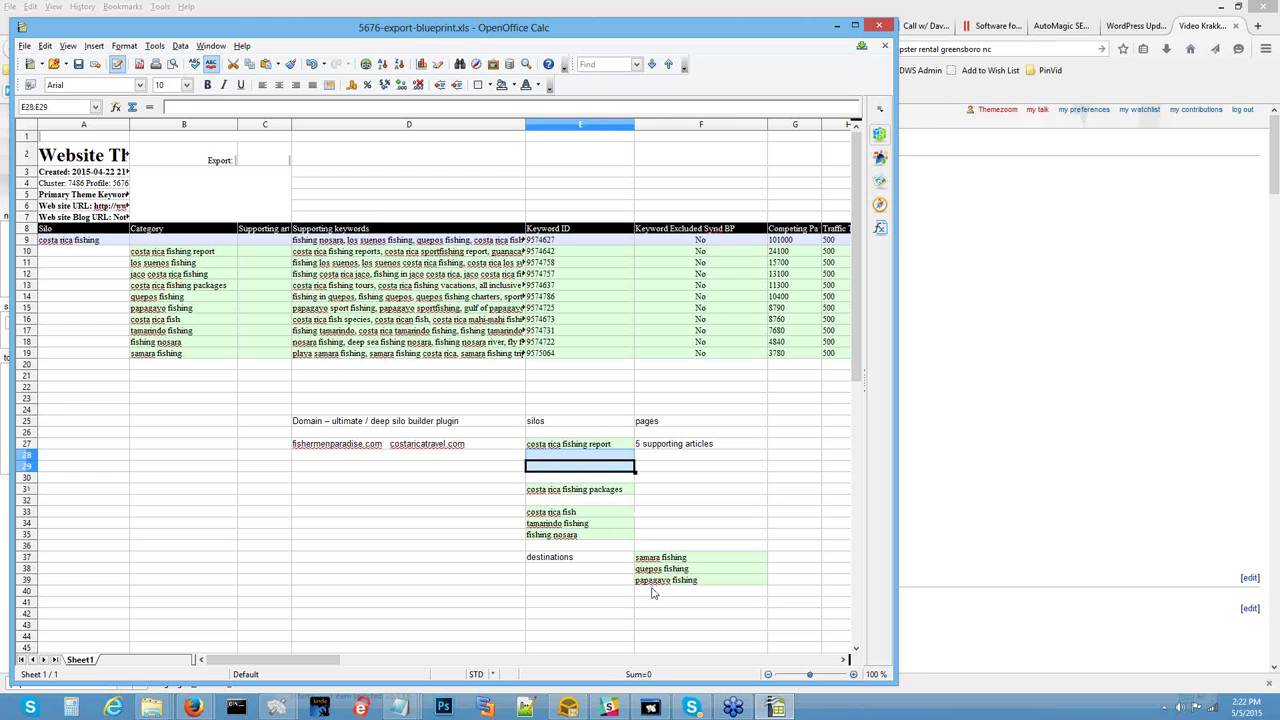
pyautogui.click(653, 590)
pyautogui.hotkey('ctrl', 'v')
pyautogui.moveTo(586, 515); pyautogui.dragTo(646, 613)
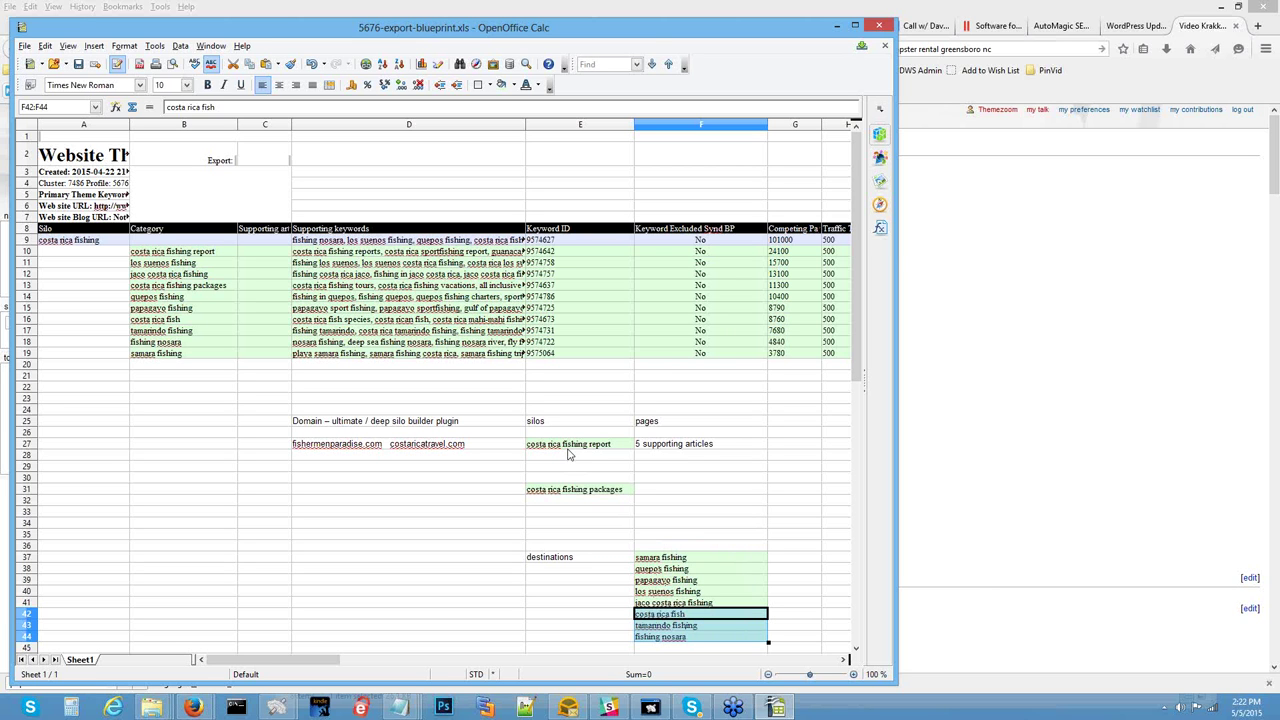
pyautogui.click(680, 491)
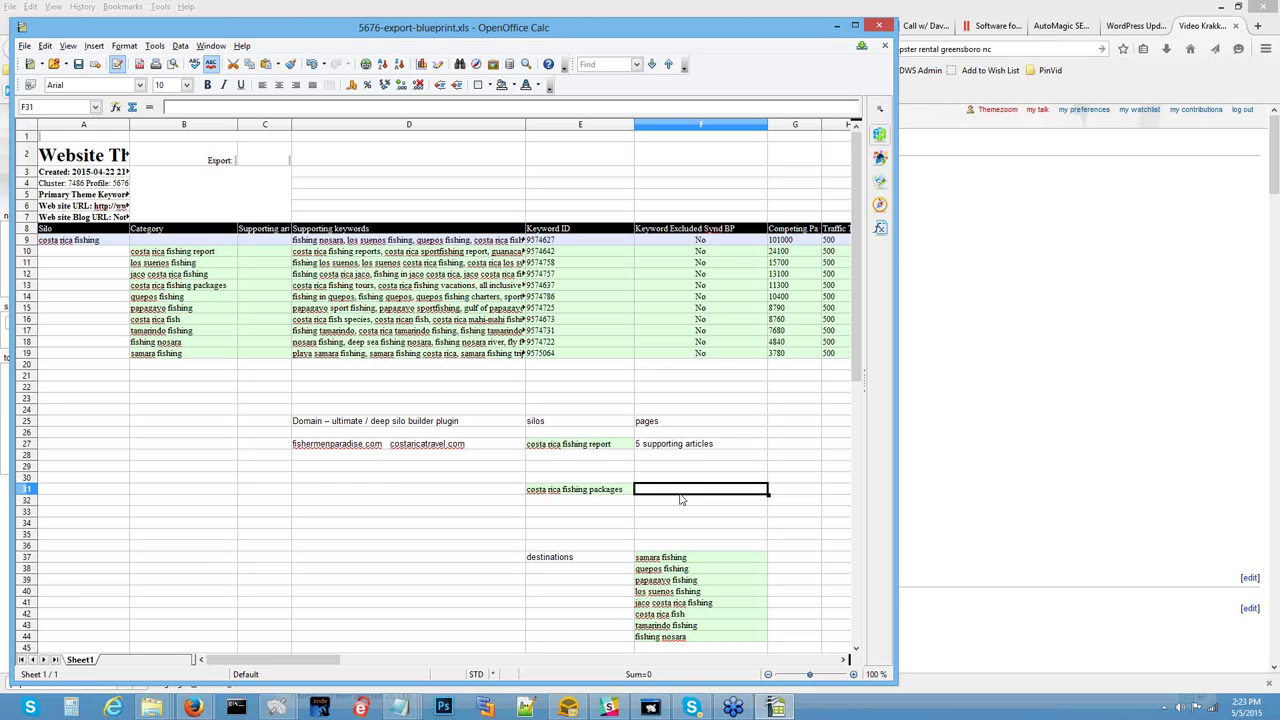
# Move samara fishing from F37 into the silos list at E34 and costa rica fishing packages from E31 to F34 beside it
pyautogui.click(666, 560)
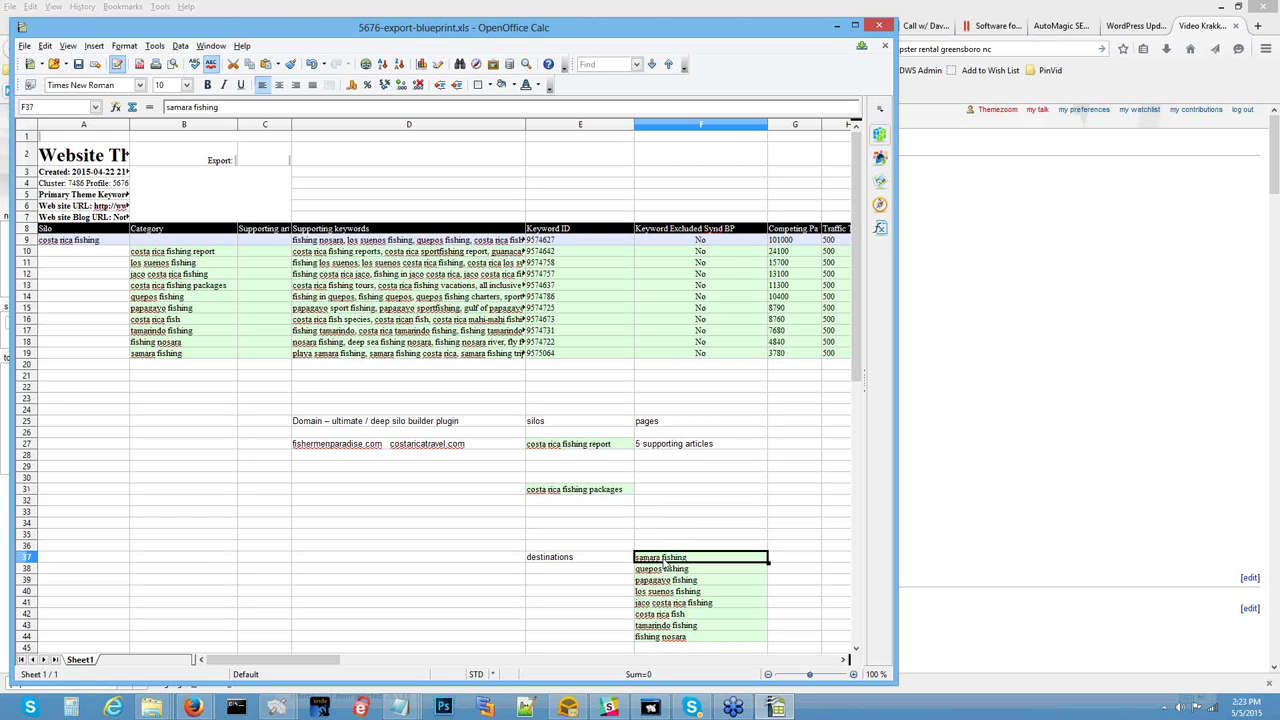
pyautogui.hotkey('ctrl', 'x')
pyautogui.click(563, 523)
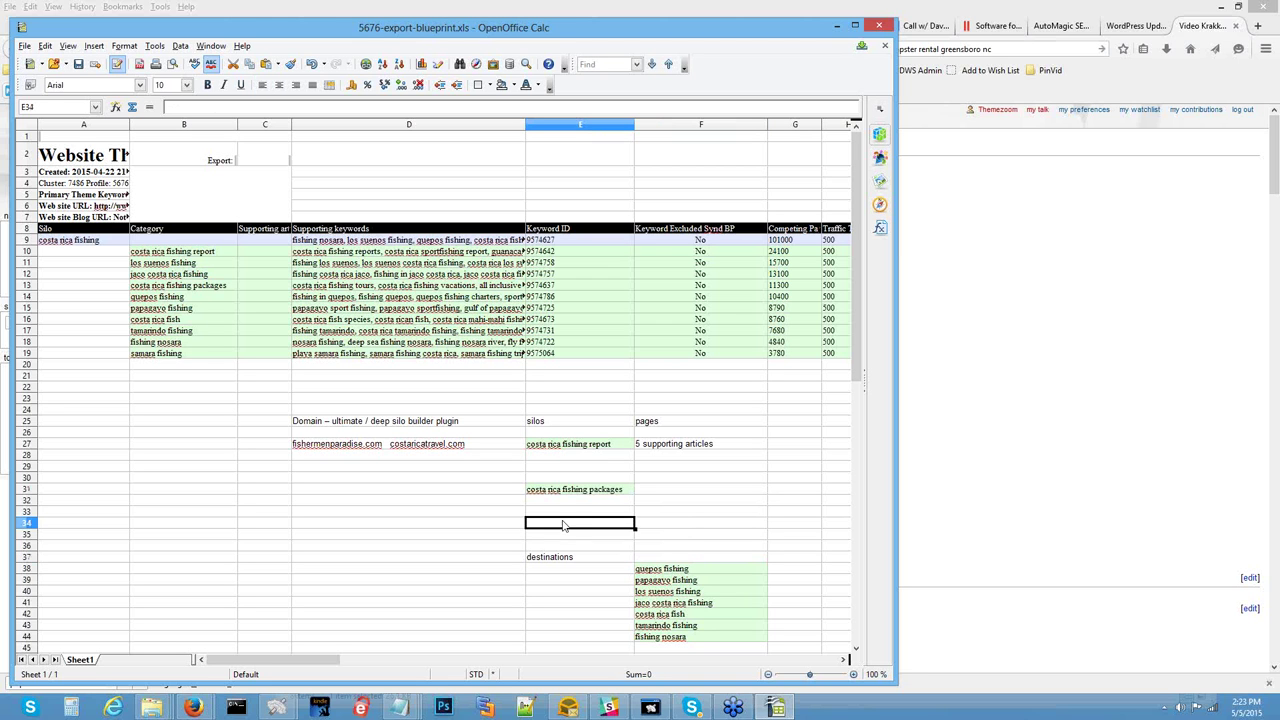
pyautogui.hotkey('ctrl', 'v')
pyautogui.click(562, 492)
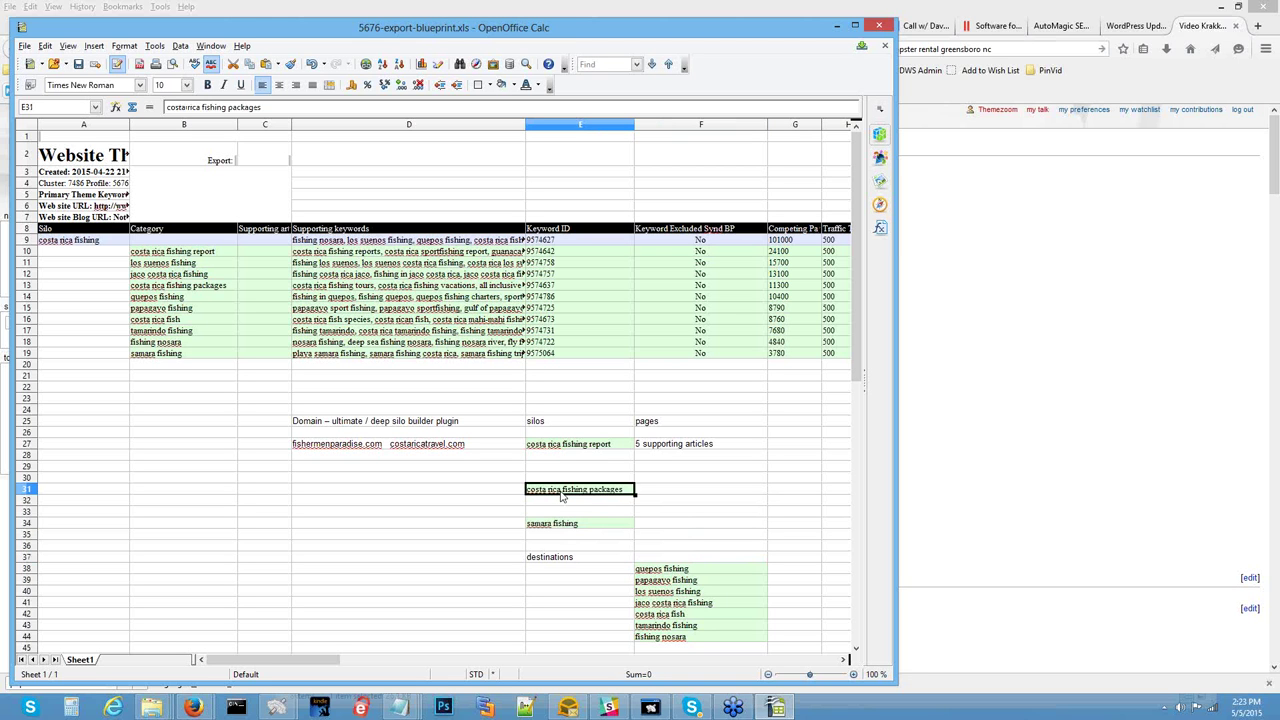
pyautogui.hotkey('ctrl', 'x')
pyautogui.click(655, 525)
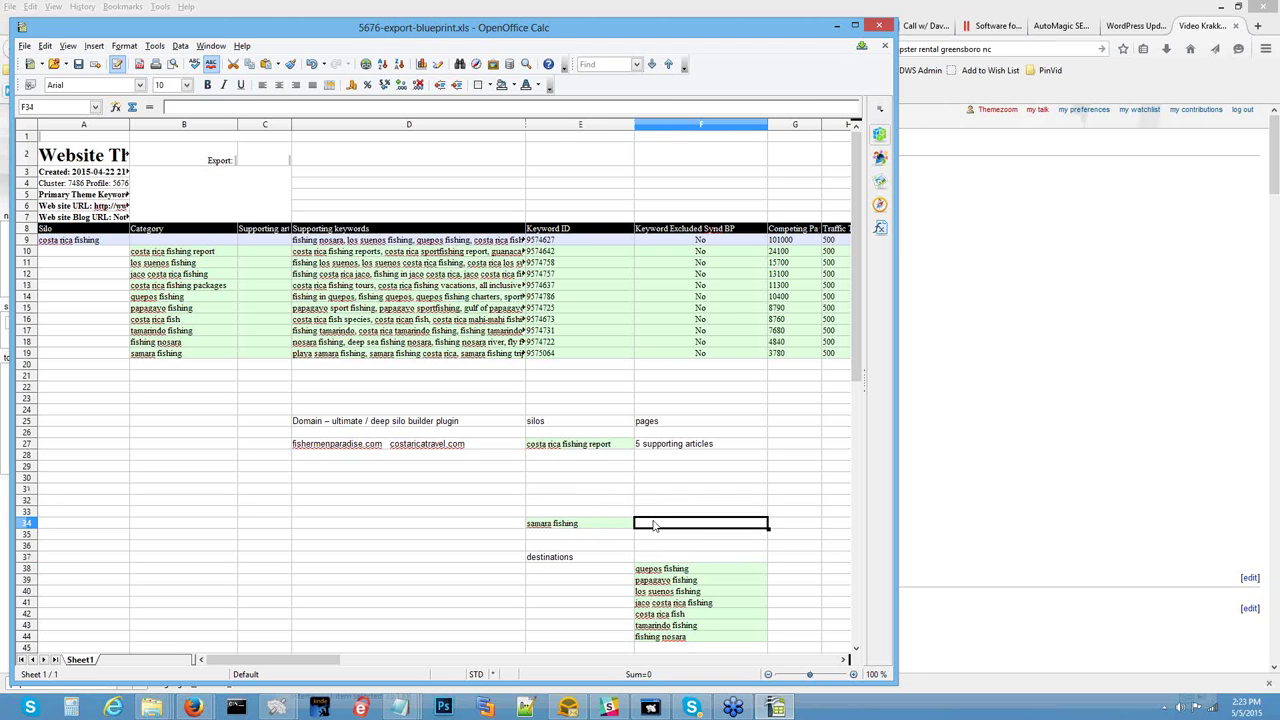
pyautogui.hotkey('ctrl', 'v')
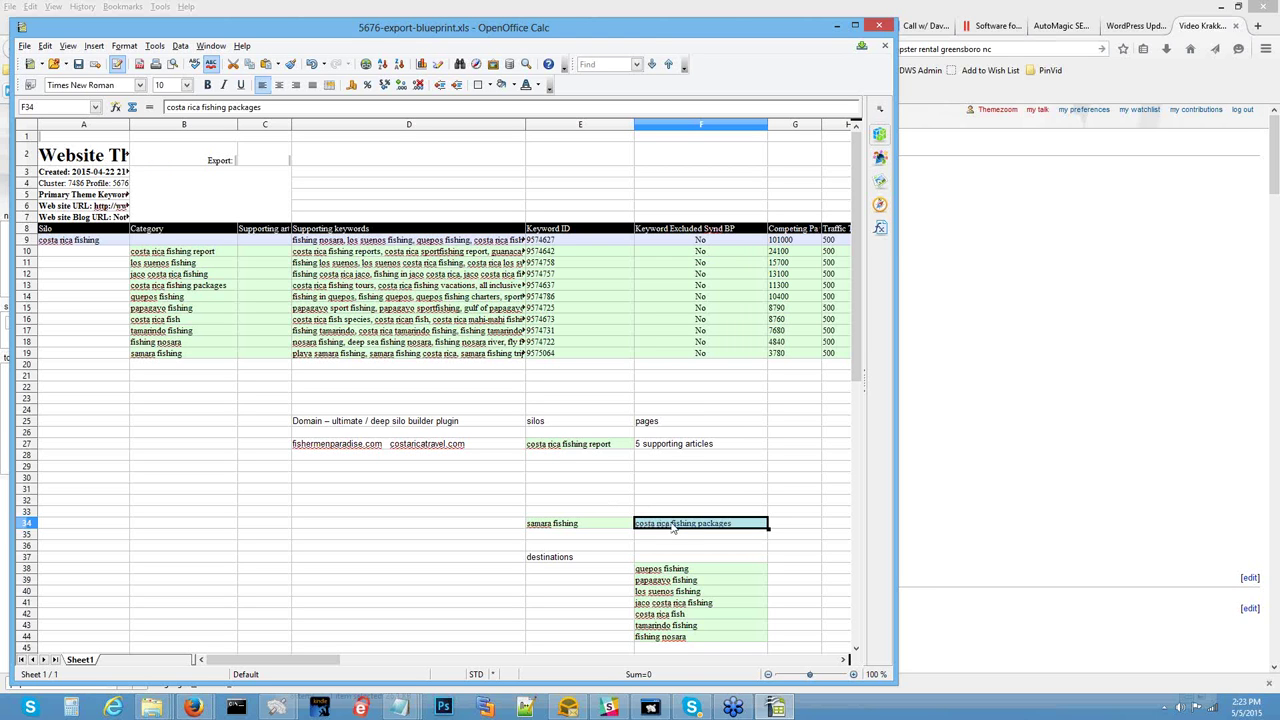
# Change the samara fishing page in F34 to "travel packages" and enter "reports" beneath it in F35
pyautogui.doubleClick(673, 530)
pyautogui.moveTo(670, 523); pyautogui.dragTo(636, 523)
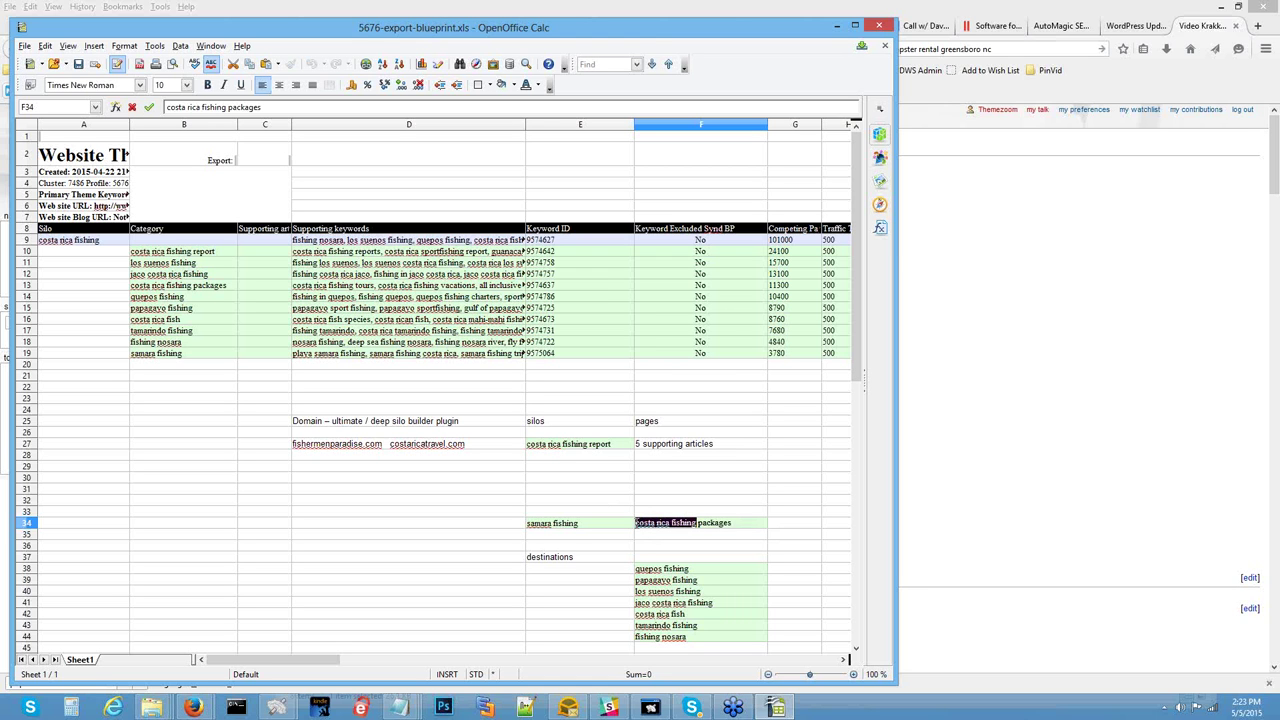
pyautogui.press('BackSpace')
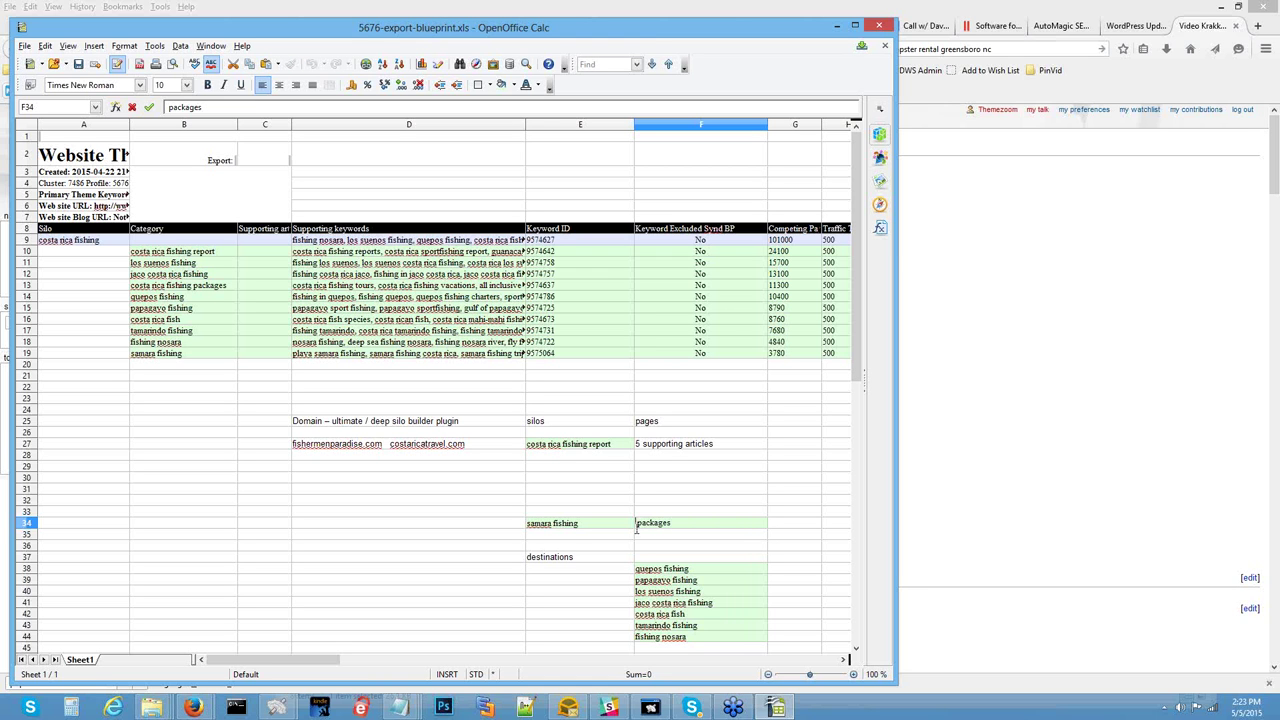
pyautogui.click(643, 534)
pyautogui.write('reports')
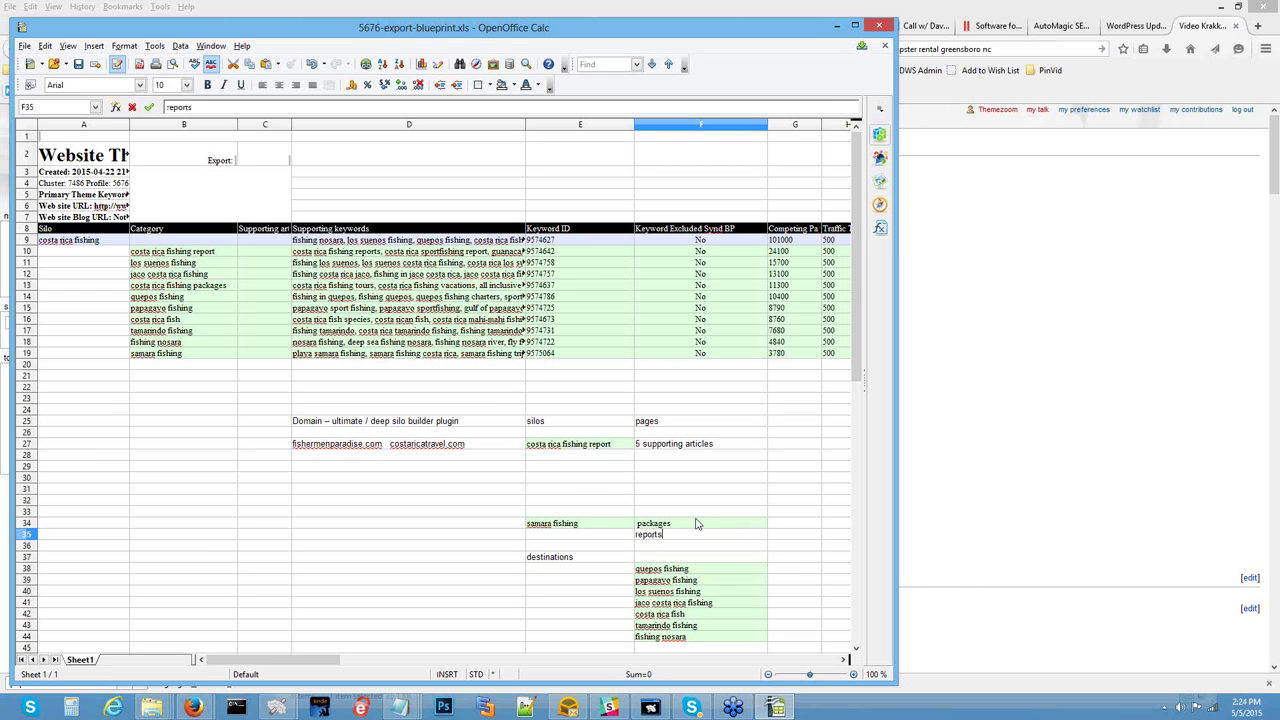
pyautogui.click(639, 525)
pyautogui.doubleClick(639, 525)
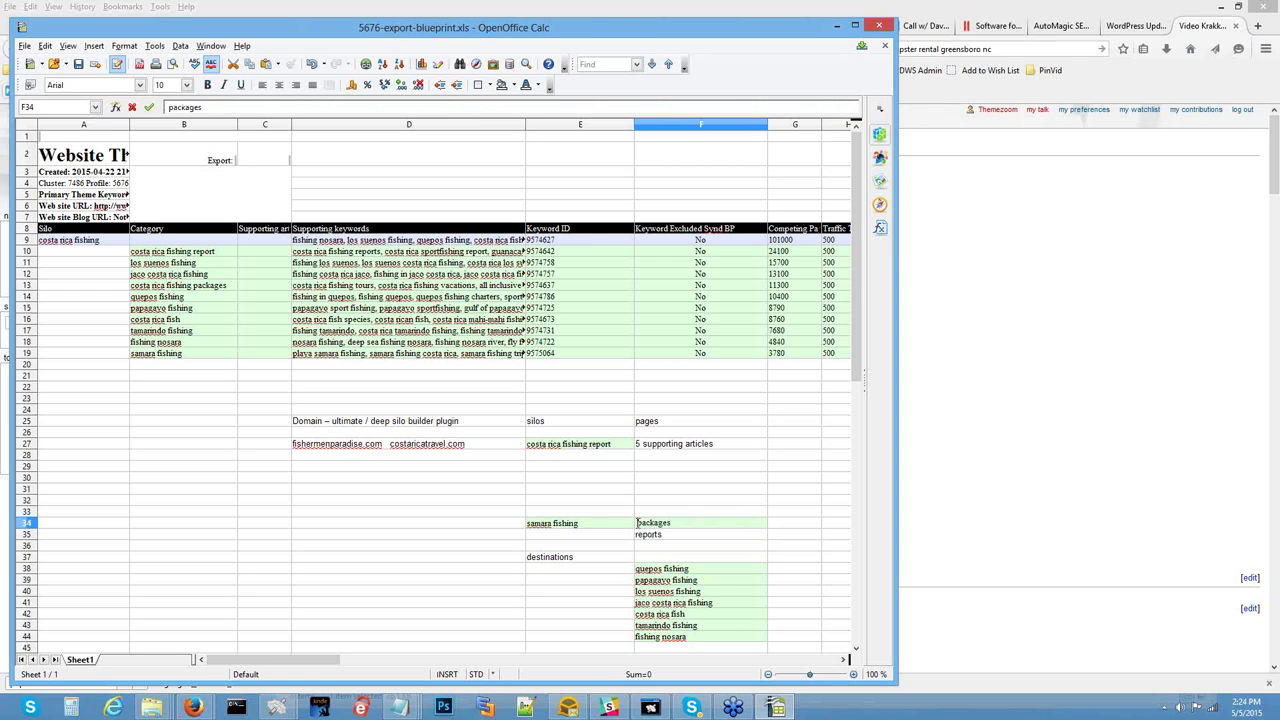
pyautogui.write('travel')
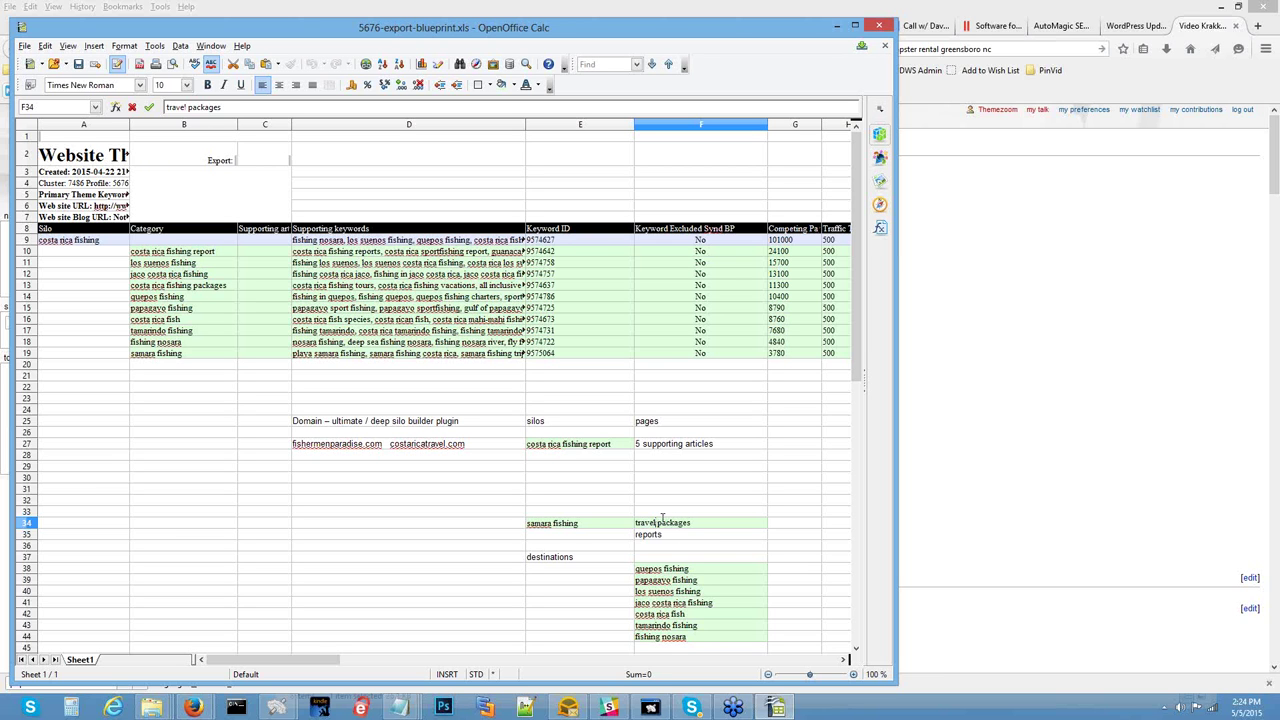
pyautogui.click(581, 530)
pyautogui.doubleClick(580, 525)
pyautogui.moveTo(580, 525); pyautogui.dragTo(555, 523)
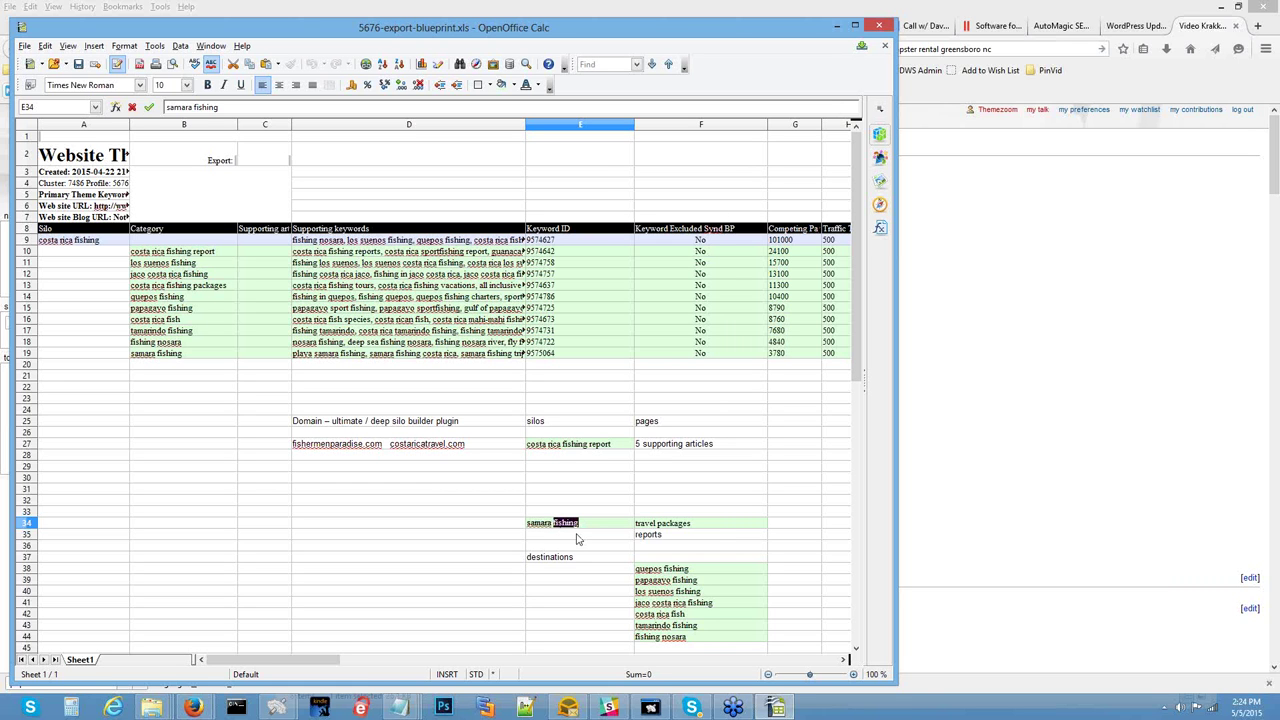
pyautogui.click(577, 539)
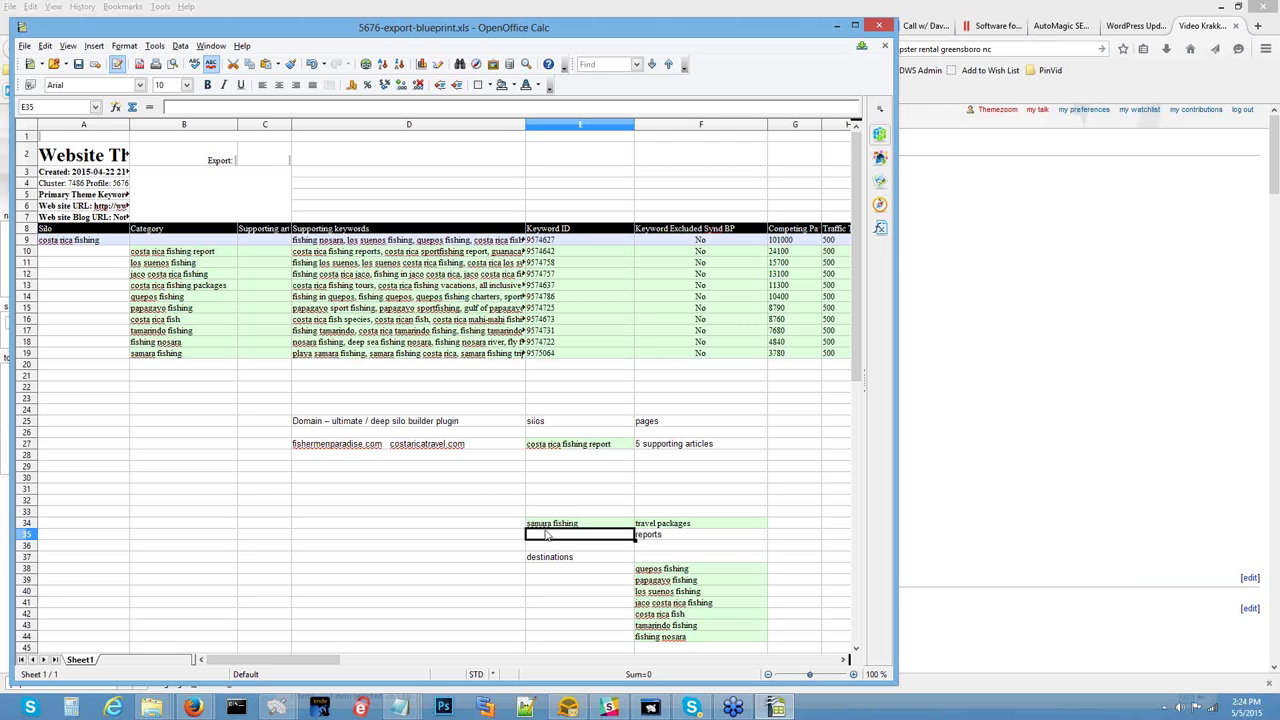
# Move quepos fishing from F38 into the silos list at E31
pyautogui.click(642, 570)
pyautogui.press('Delete')
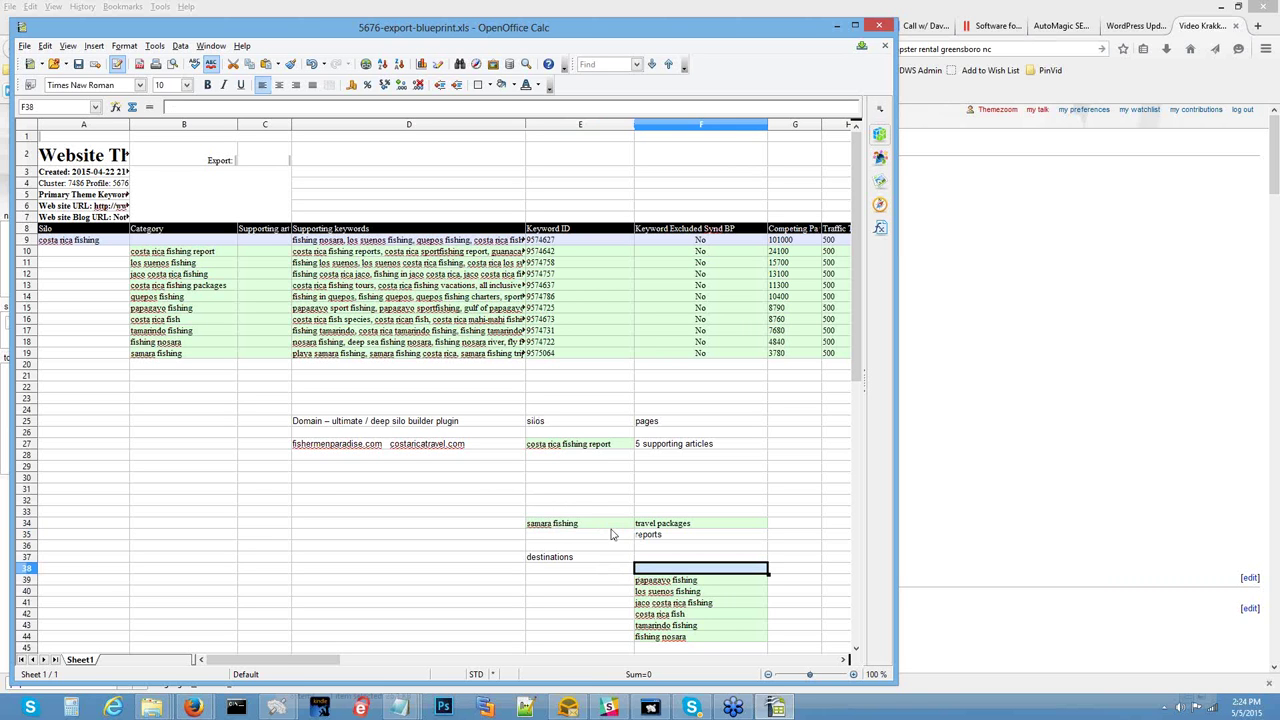
pyautogui.click(546, 496)
pyautogui.hotkey('ctrl', 'v')
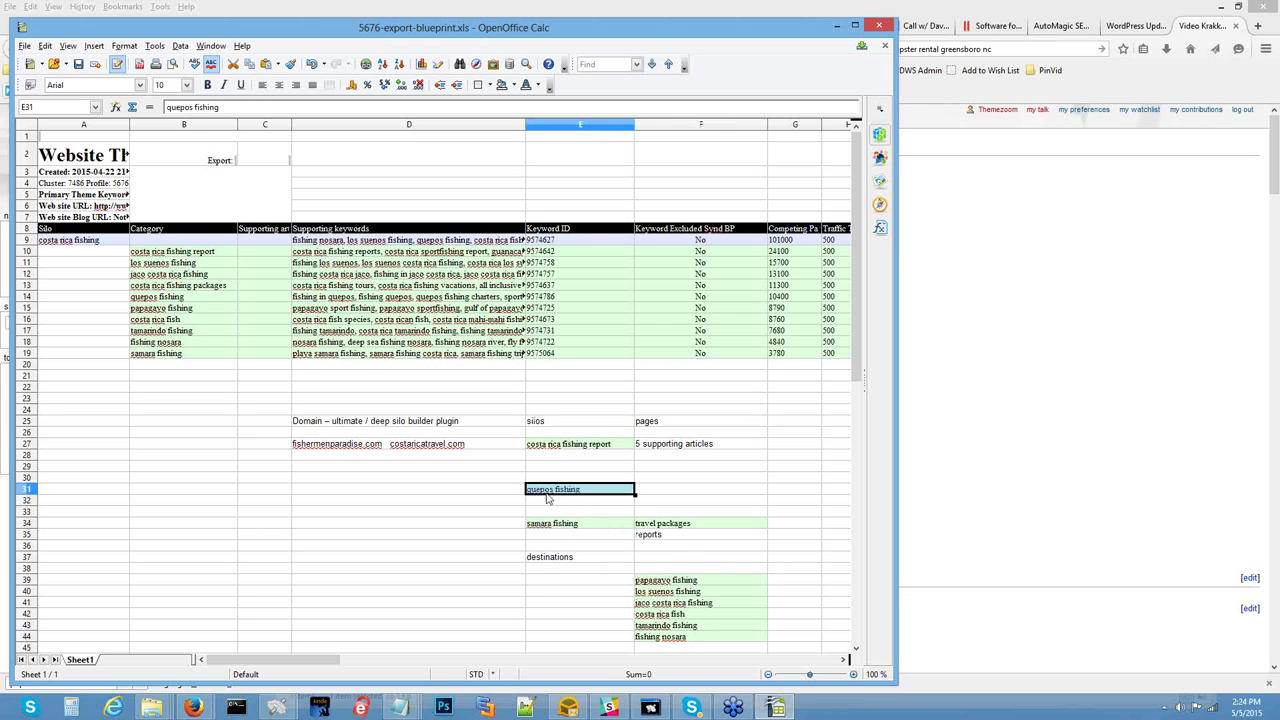
# Copy the travel packages and reports pages from F34:F35 to F31:F32 beside quepos fishing
pyautogui.moveTo(655, 524); pyautogui.dragTo(655, 536)
pyautogui.press('Delete')
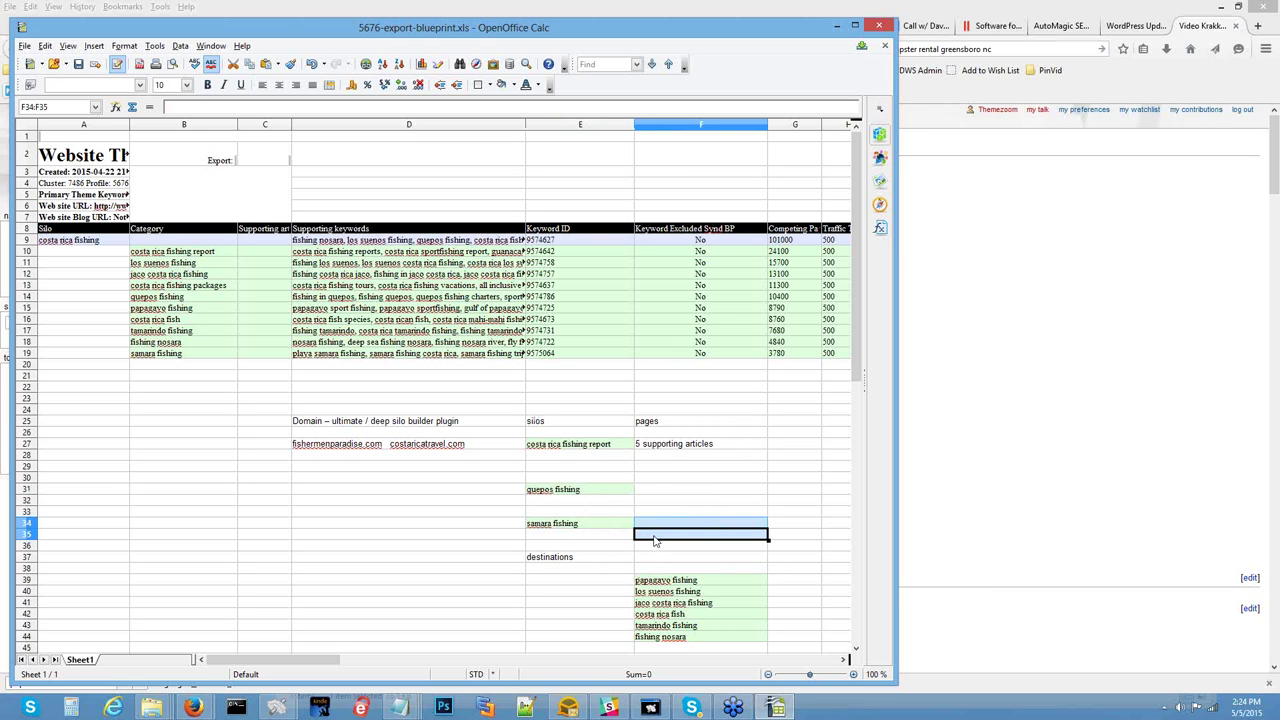
pyautogui.hotkey('ctrl', 'z')
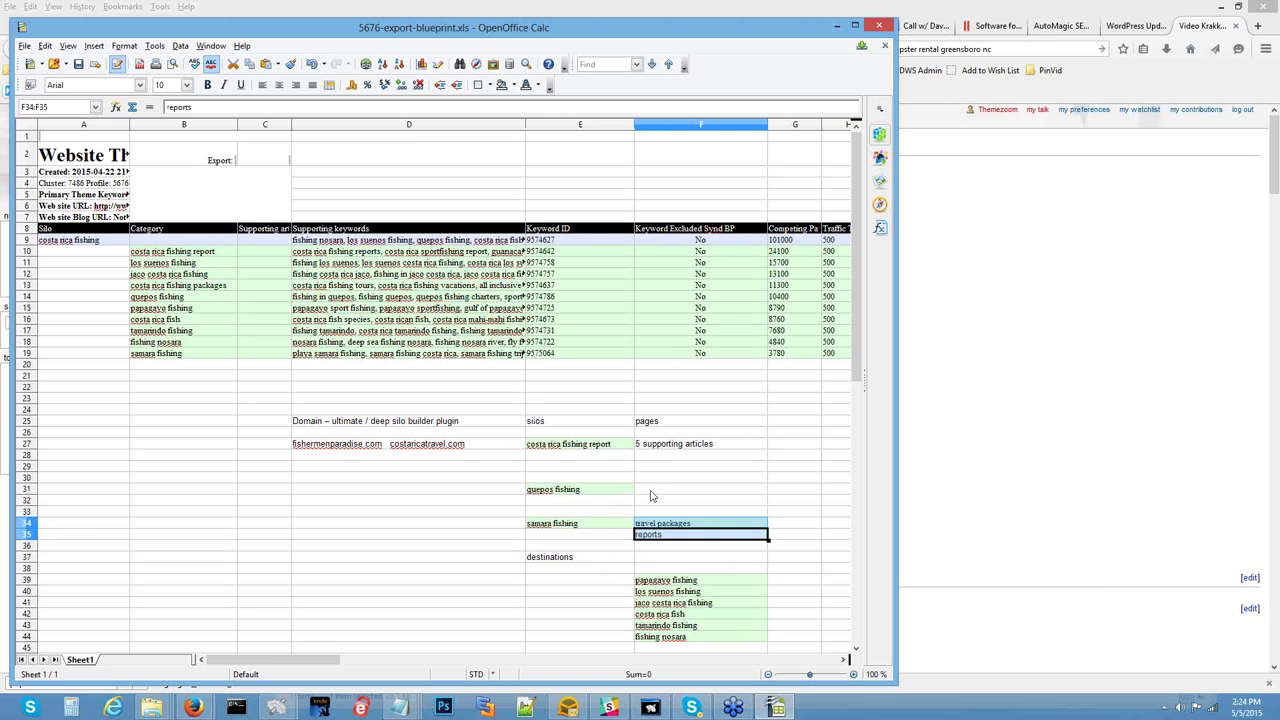
pyautogui.click(650, 491)
pyautogui.hotkey('ctrl', 'v')
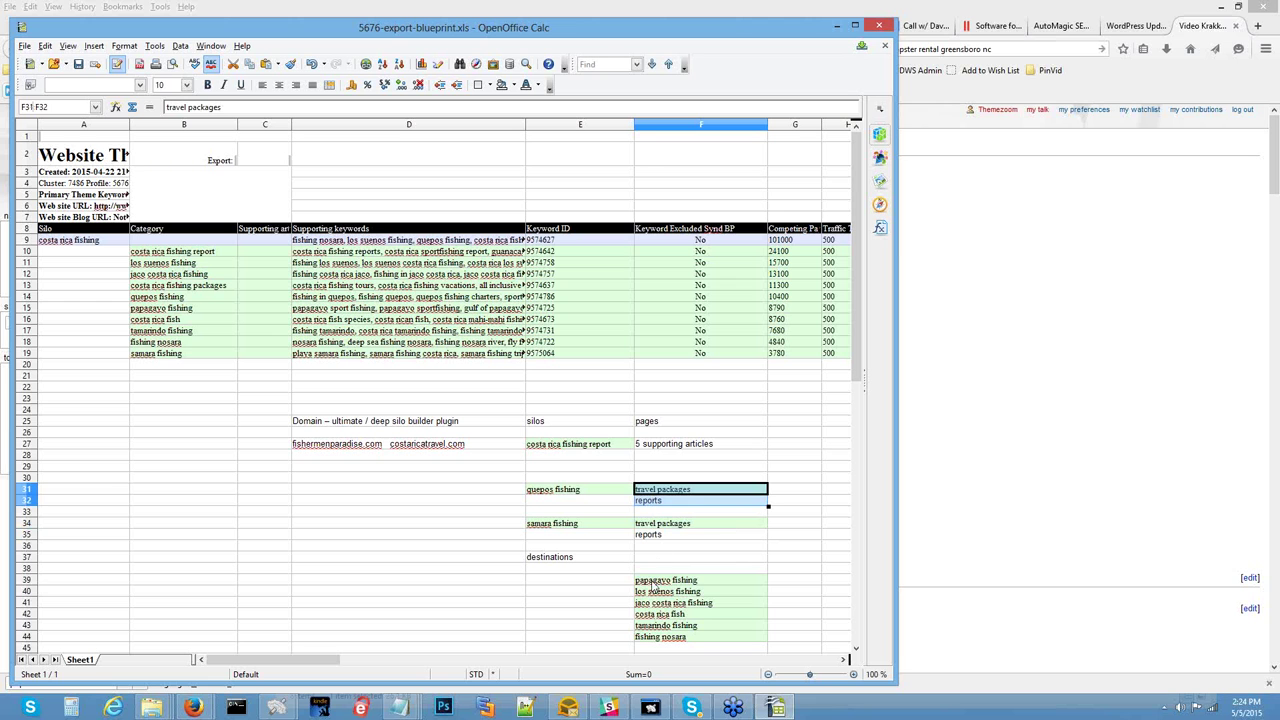
# Move papagayo fishing from F39 to E37, overwriting destinations, and add the travel packages and reports pages in F37:F38
pyautogui.click(655, 583)
pyautogui.press('Delete')
pyautogui.click(594, 558)
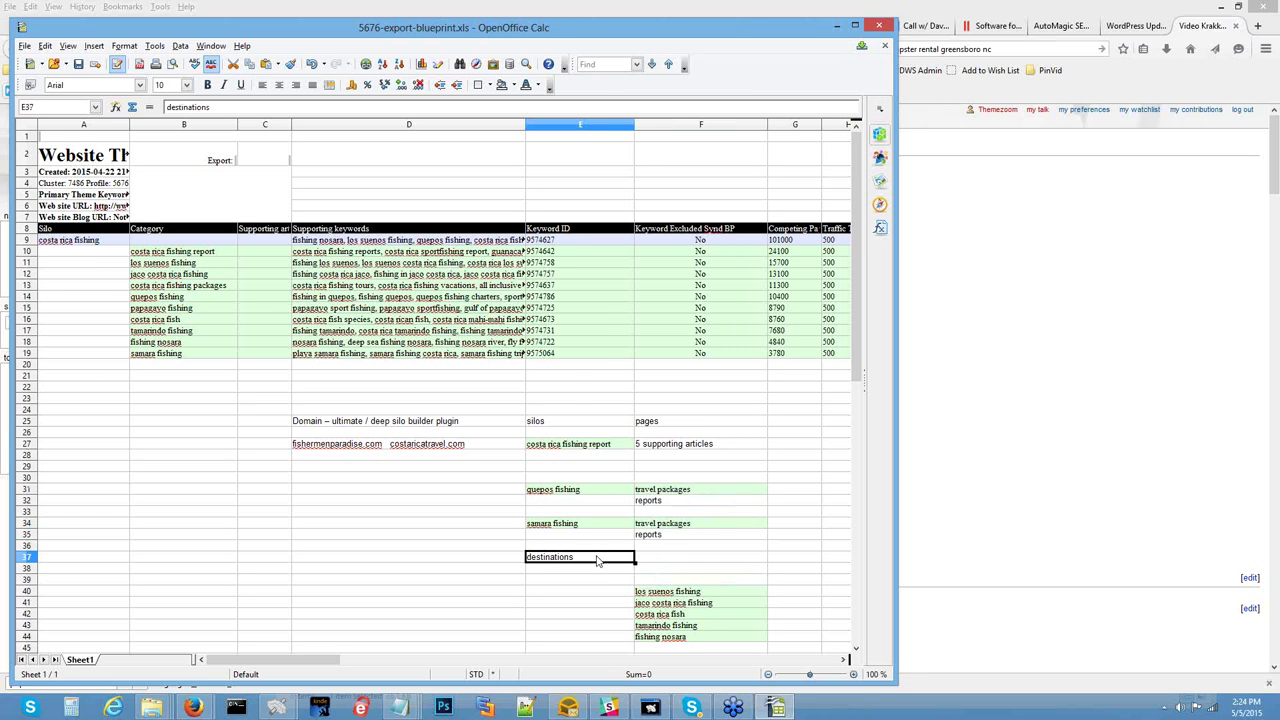
pyautogui.hotkey('ctrl', 'v')
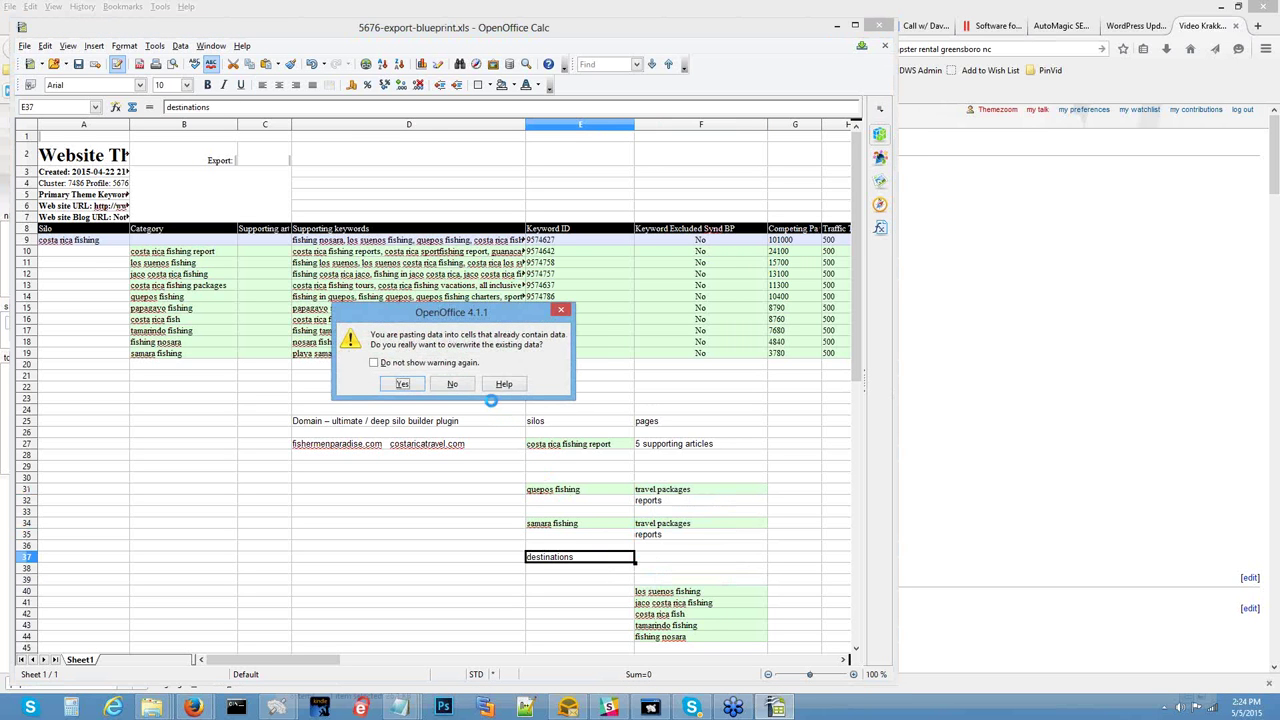
pyautogui.click(404, 384)
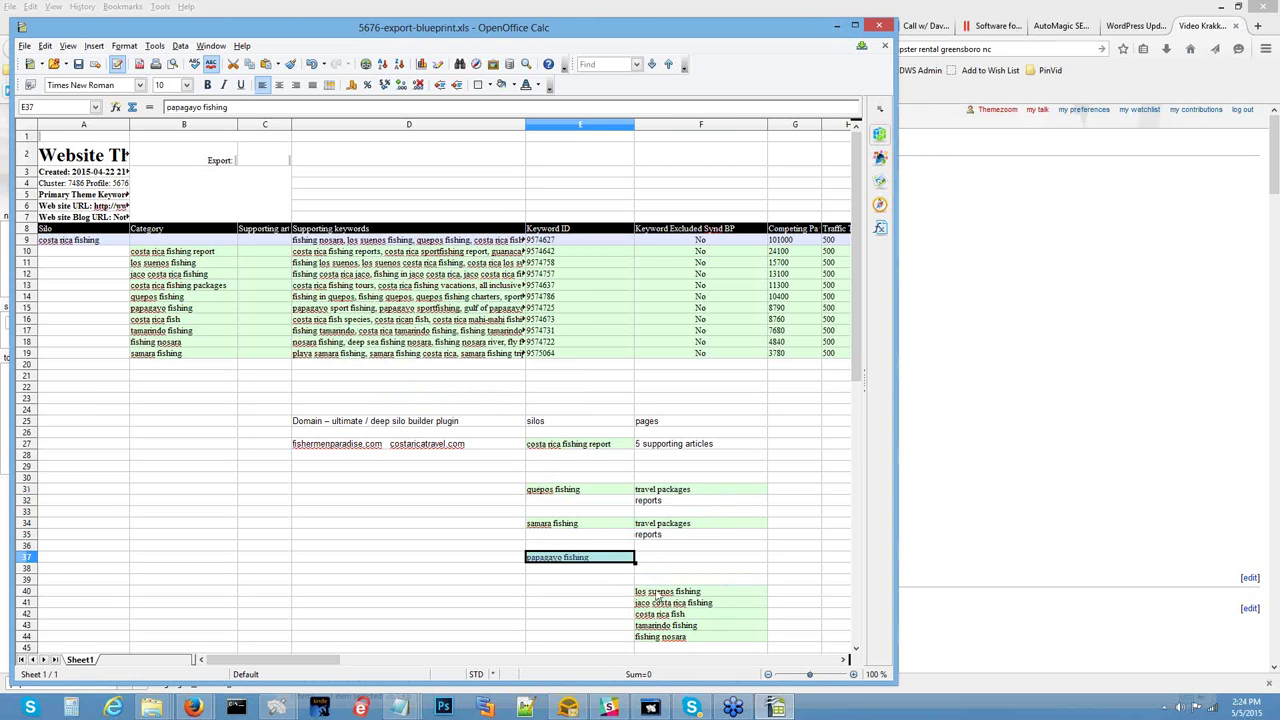
pyautogui.moveTo(660, 525); pyautogui.dragTo(662, 570)
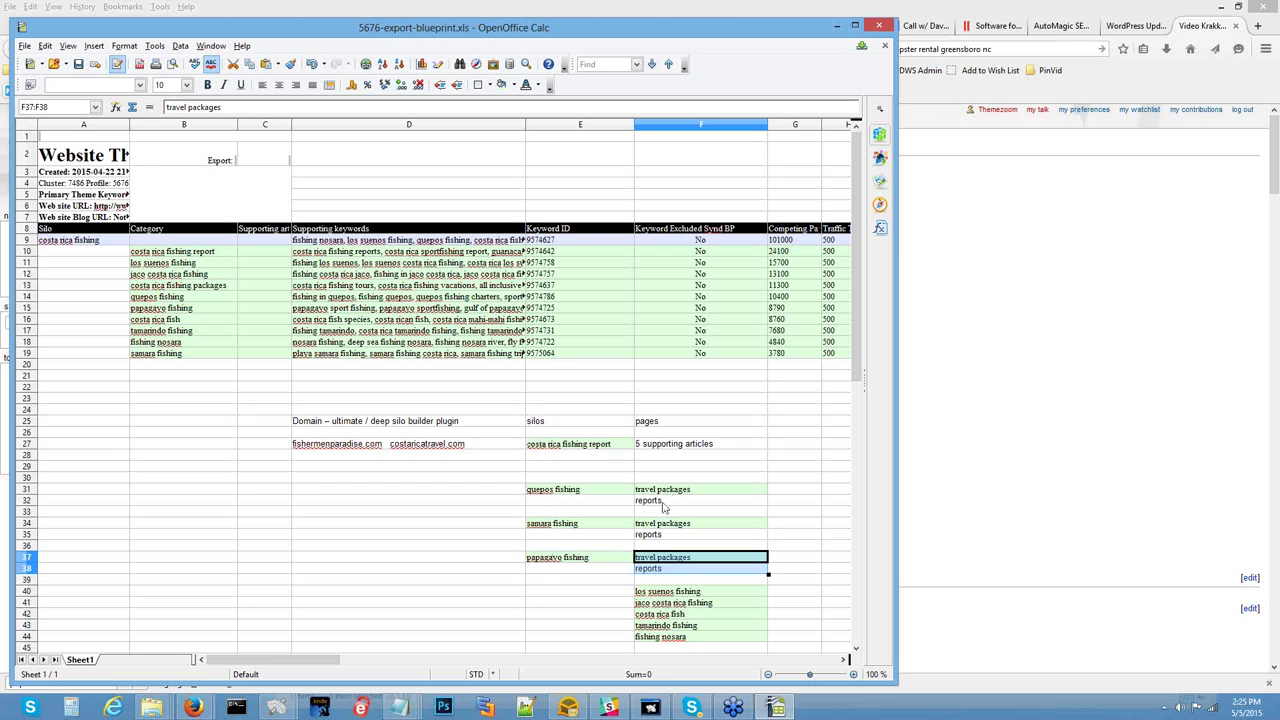
# Add a "boat trips" page in F30 above the quepos fishing travel packages
pyautogui.click(665, 478)
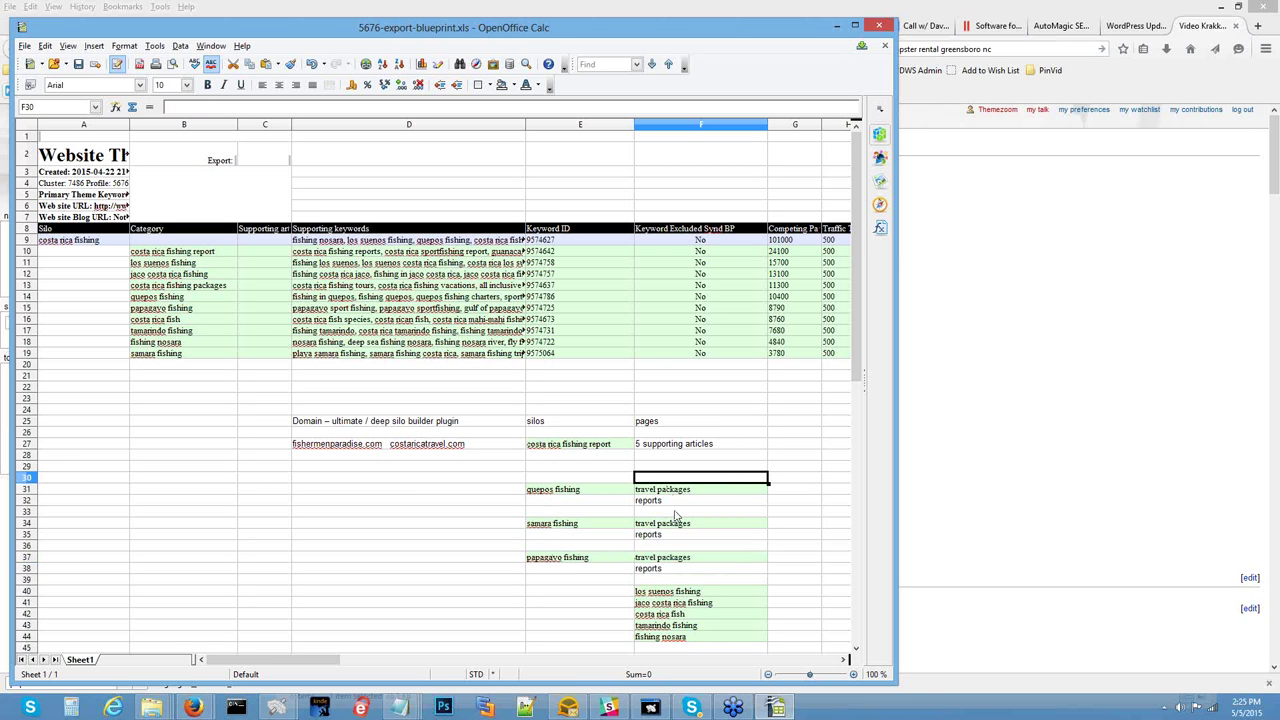
pyautogui.write('boat trips')
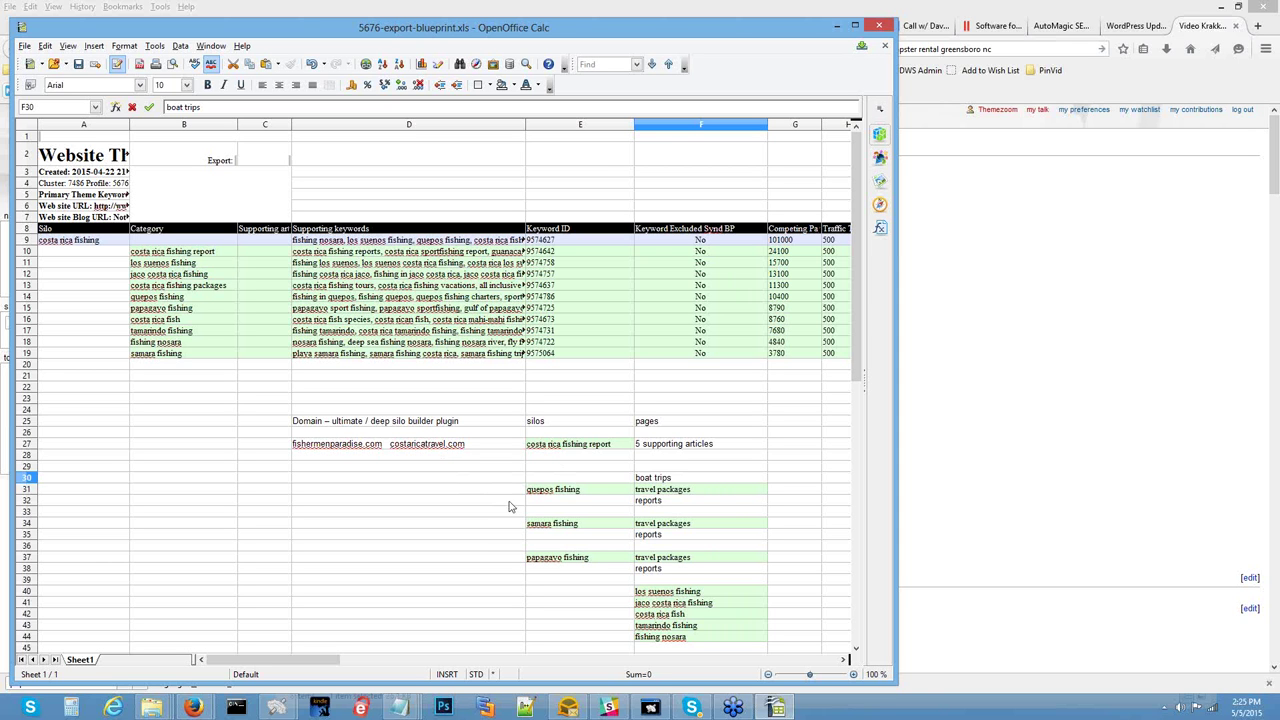
pyautogui.doubleClick(588, 494)
pyautogui.moveTo(588, 489); pyautogui.dragTo(525, 490)
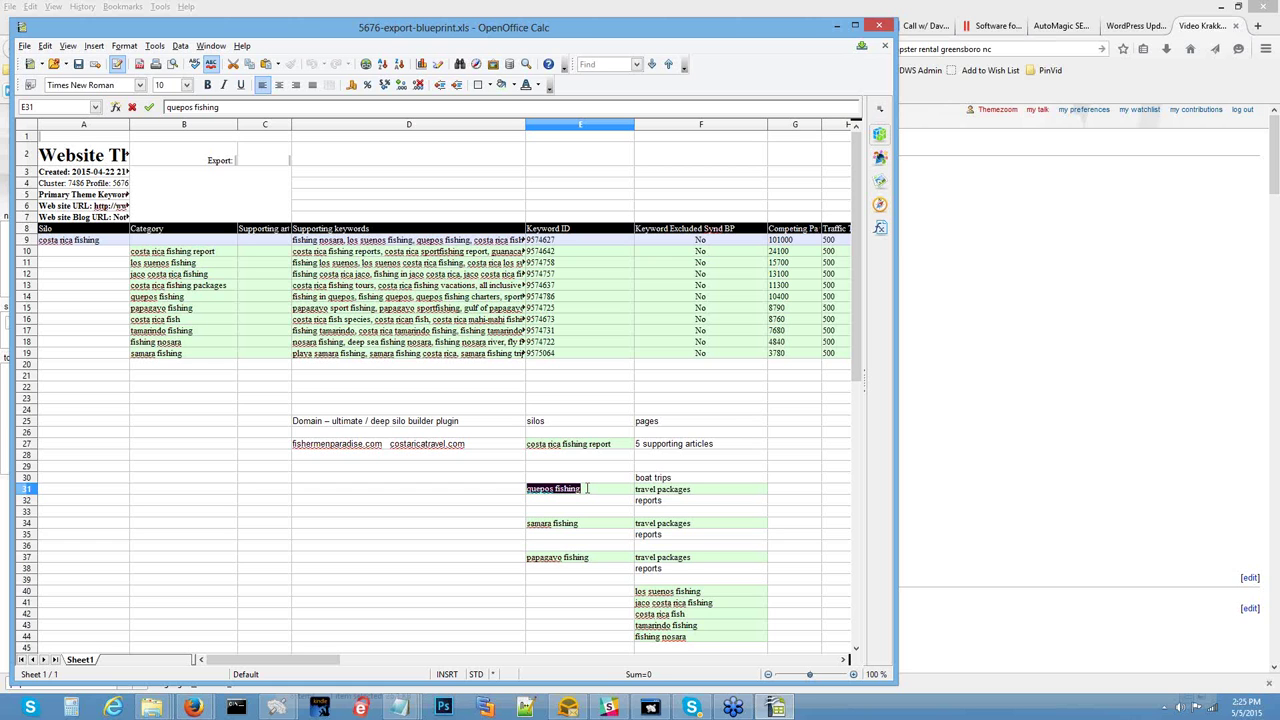
pyautogui.click(587, 489)
pyautogui.moveTo(587, 489); pyautogui.dragTo(522, 489)
pyautogui.click(645, 479)
pyautogui.moveTo(645, 479); pyautogui.dragTo(646, 503)
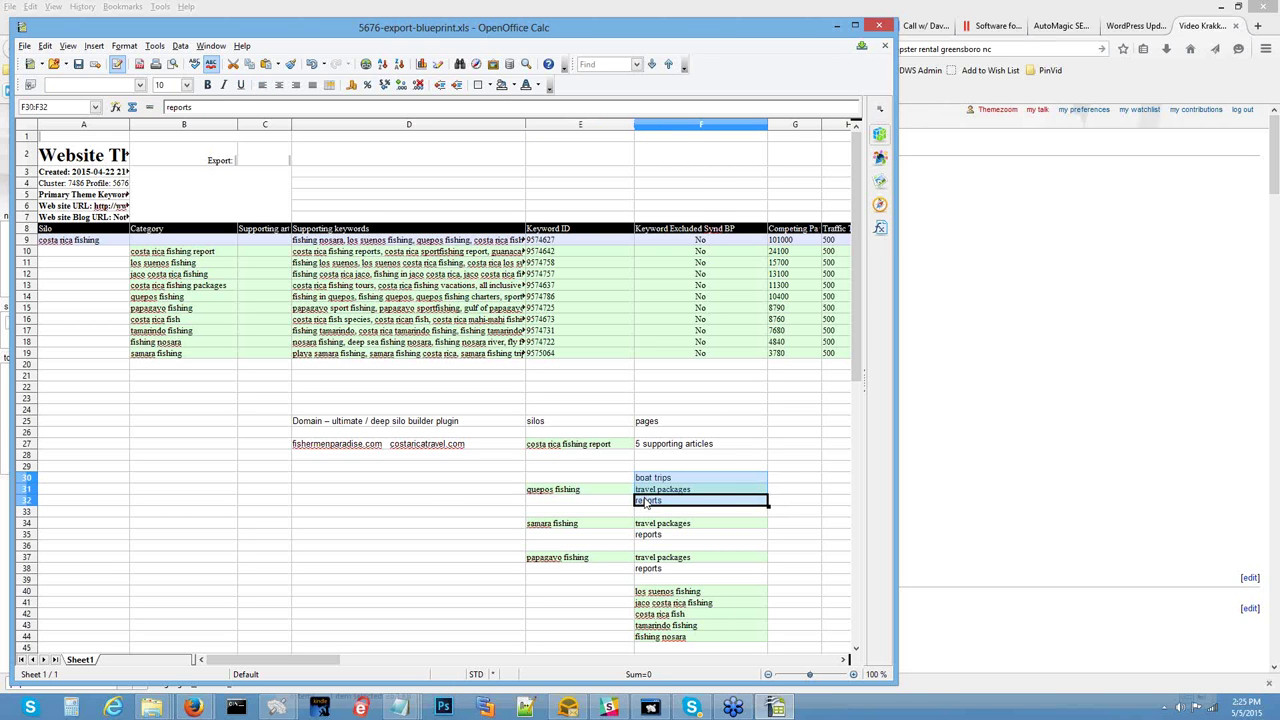
# Add a "seasons" page in F29 above boat trips
pyautogui.click(675, 471)
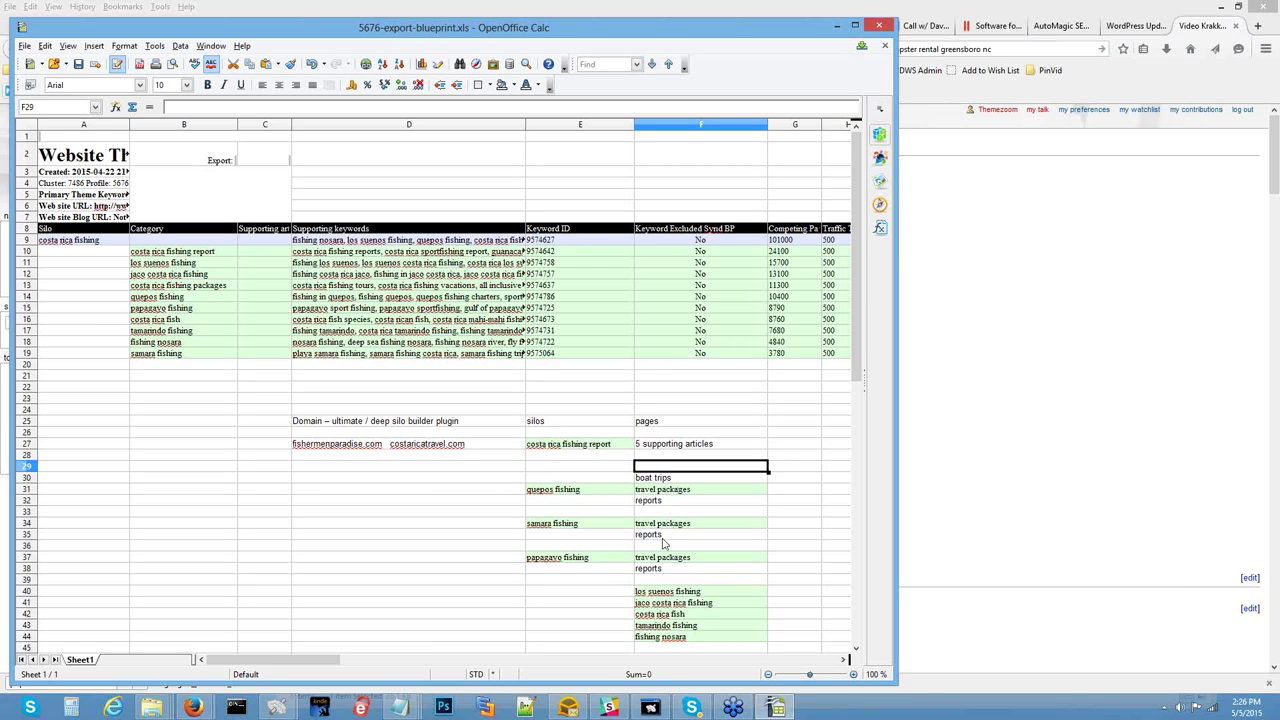
pyautogui.write('seasons')
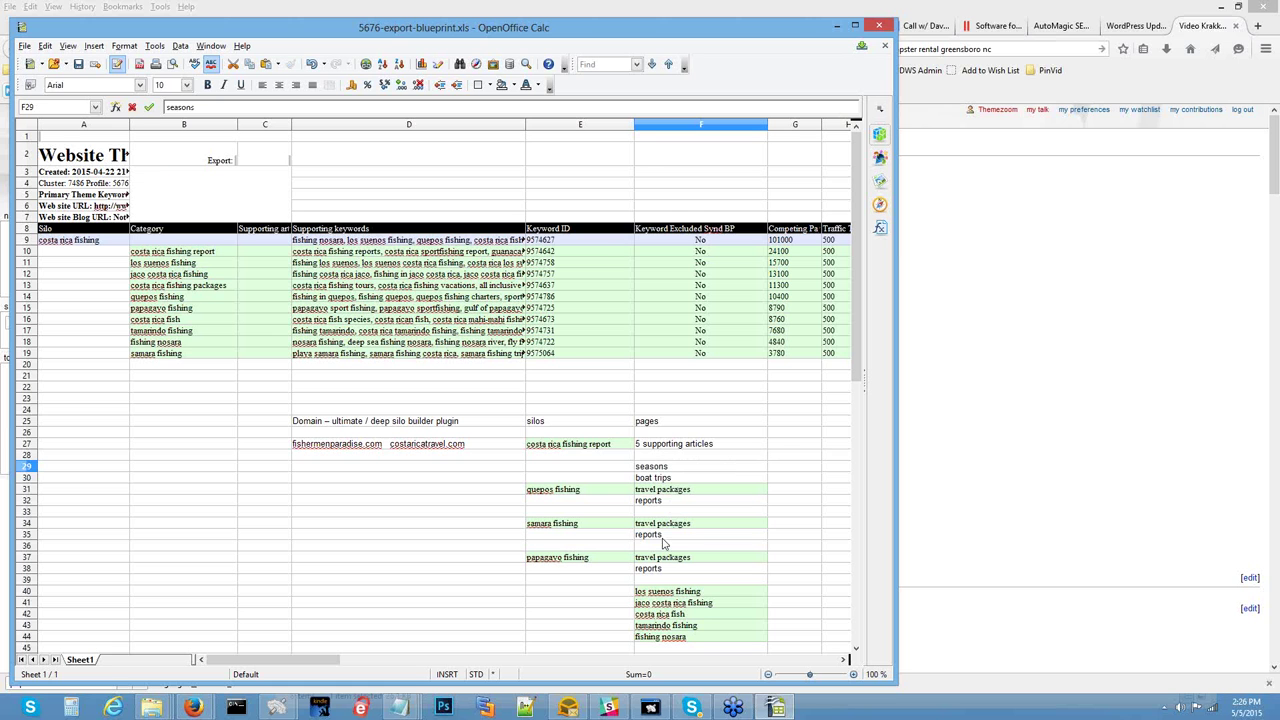
pyautogui.moveTo(657, 451); pyautogui.dragTo(603, 453)
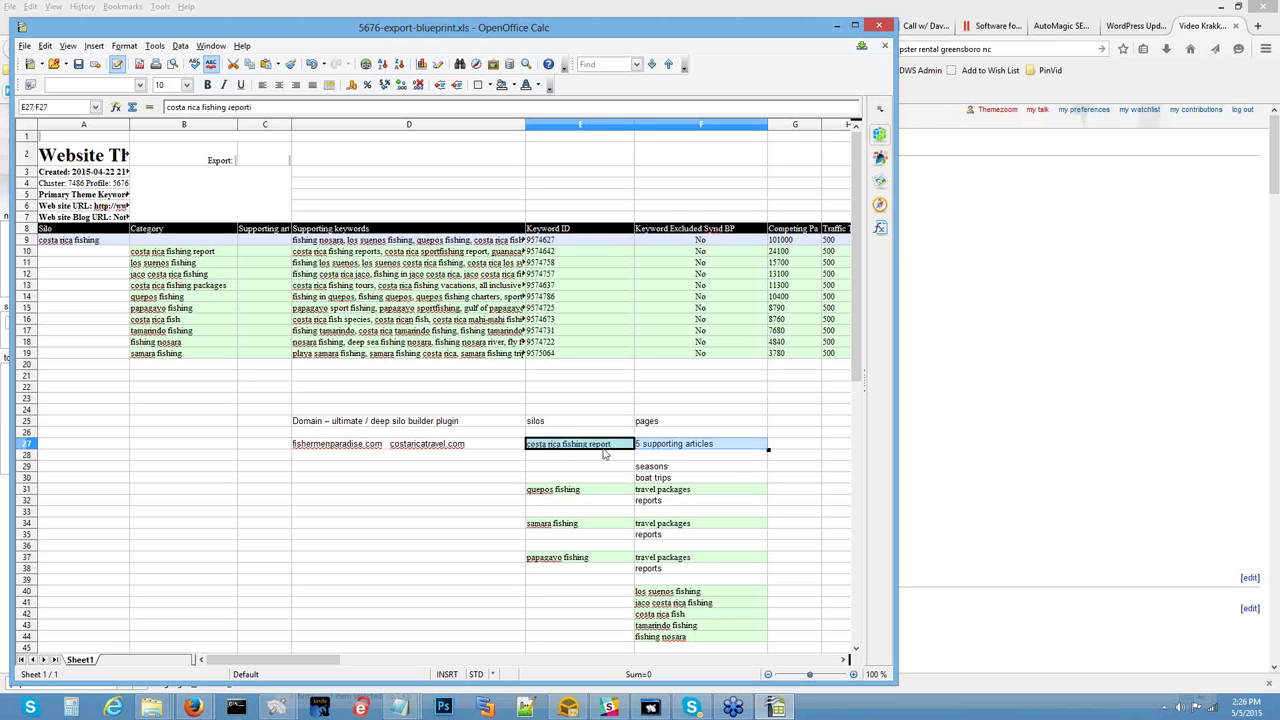
pyautogui.press('Delete')
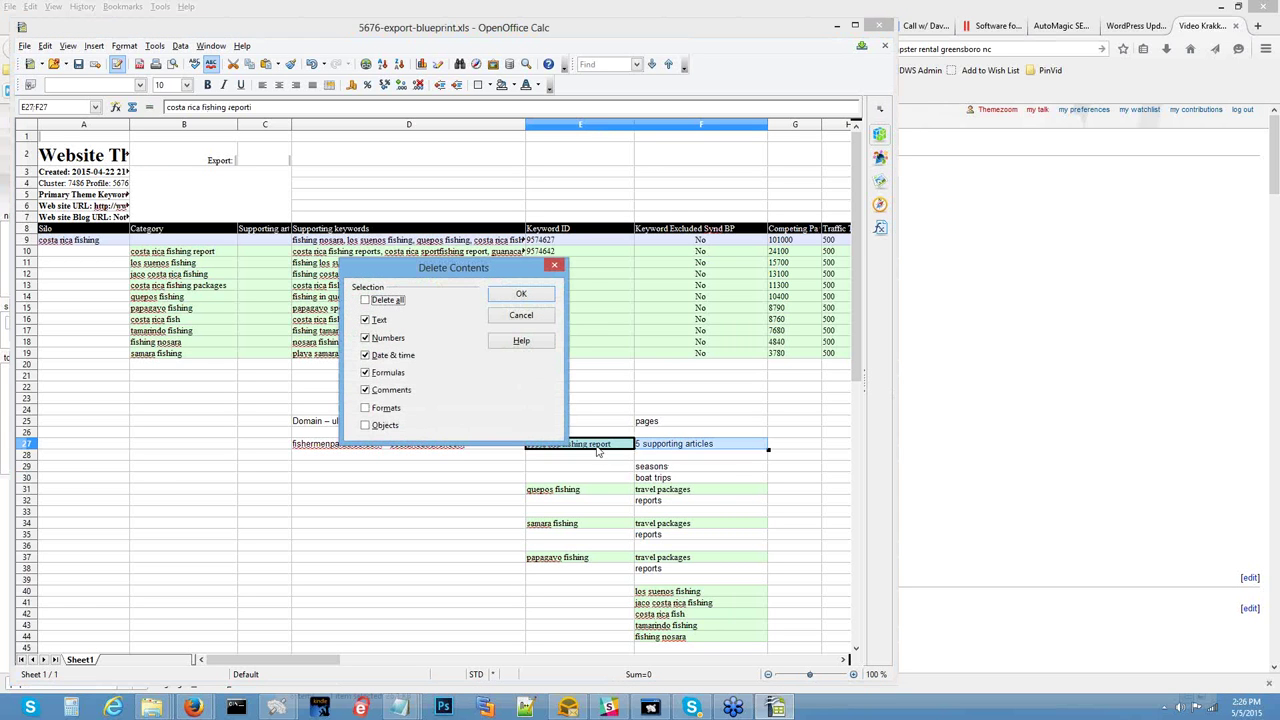
pyautogui.click(522, 315)
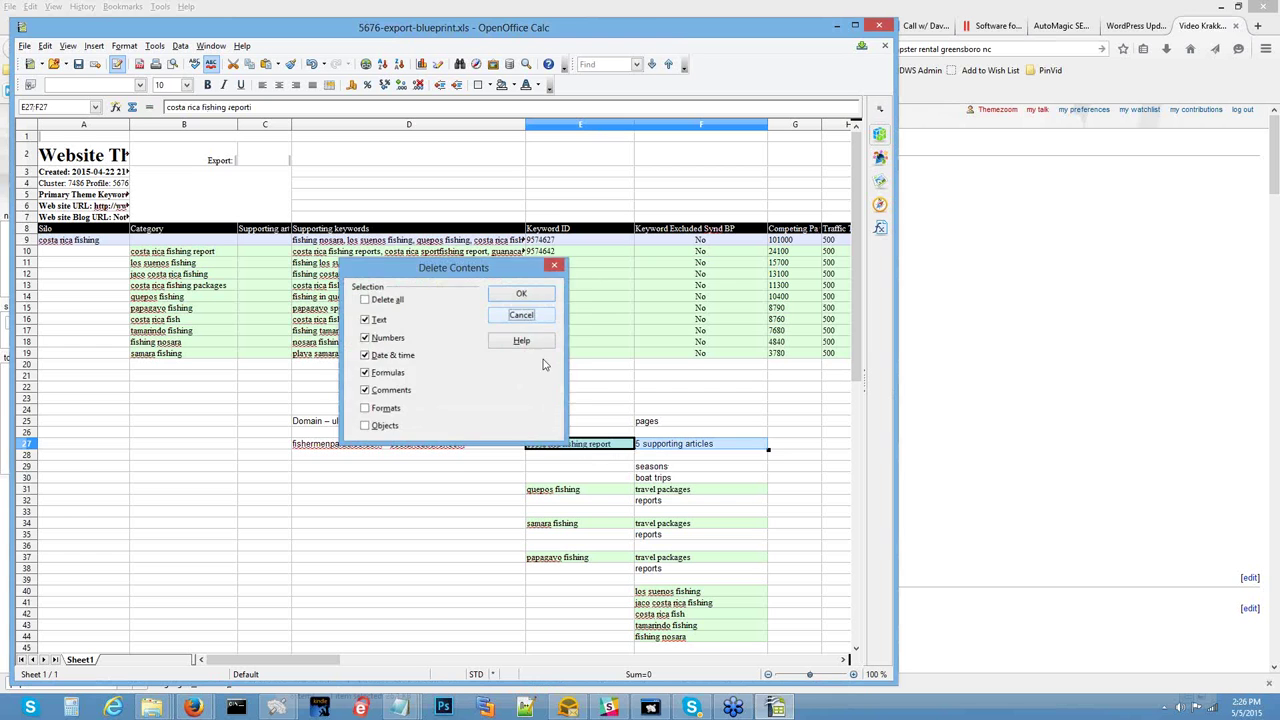
# Clear the contents of costa rica fishing report in E27 and 5 supporting articles in F27
pyautogui.click(607, 451)
pyautogui.press('Delete')
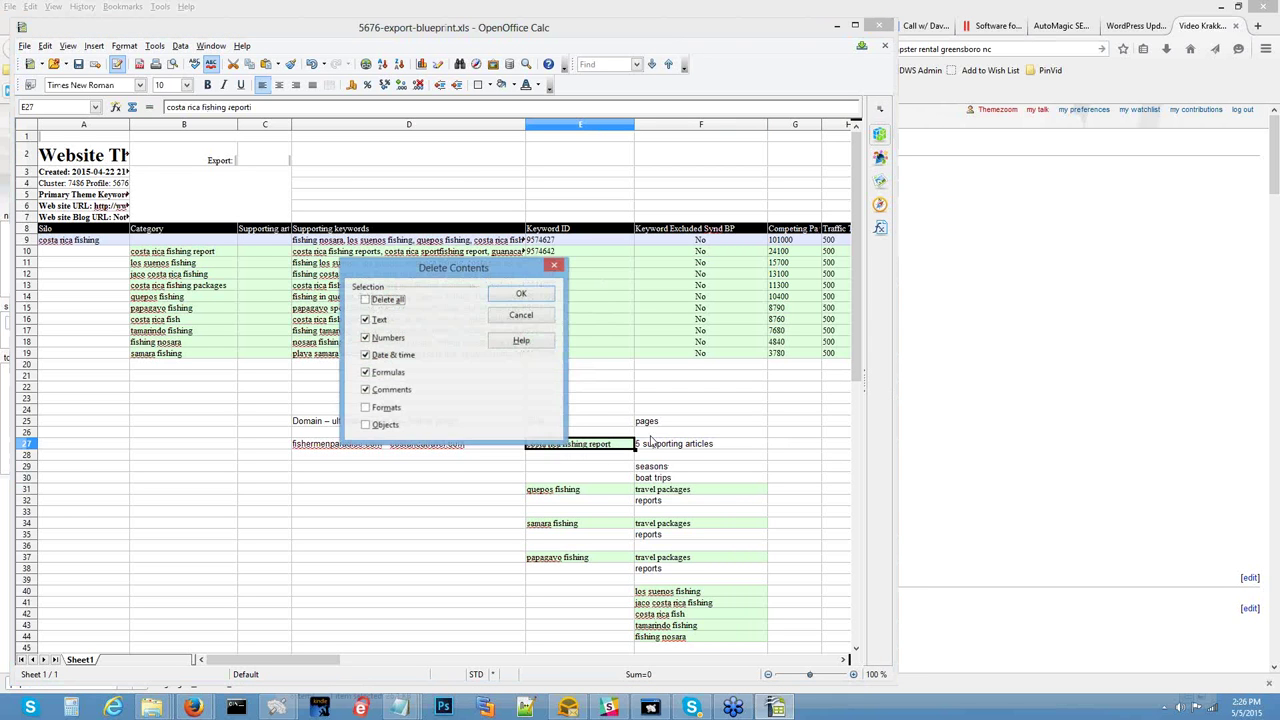
pyautogui.click(520, 293)
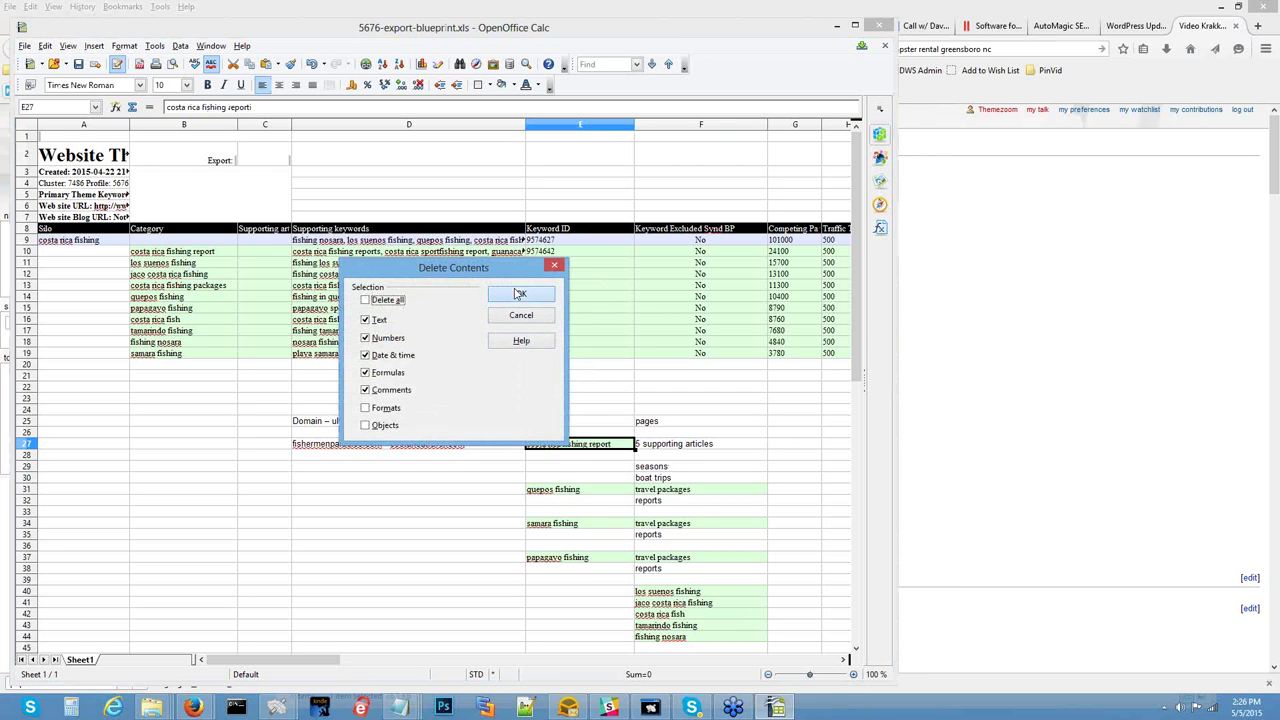
pyautogui.click(657, 449)
pyautogui.press('Delete')
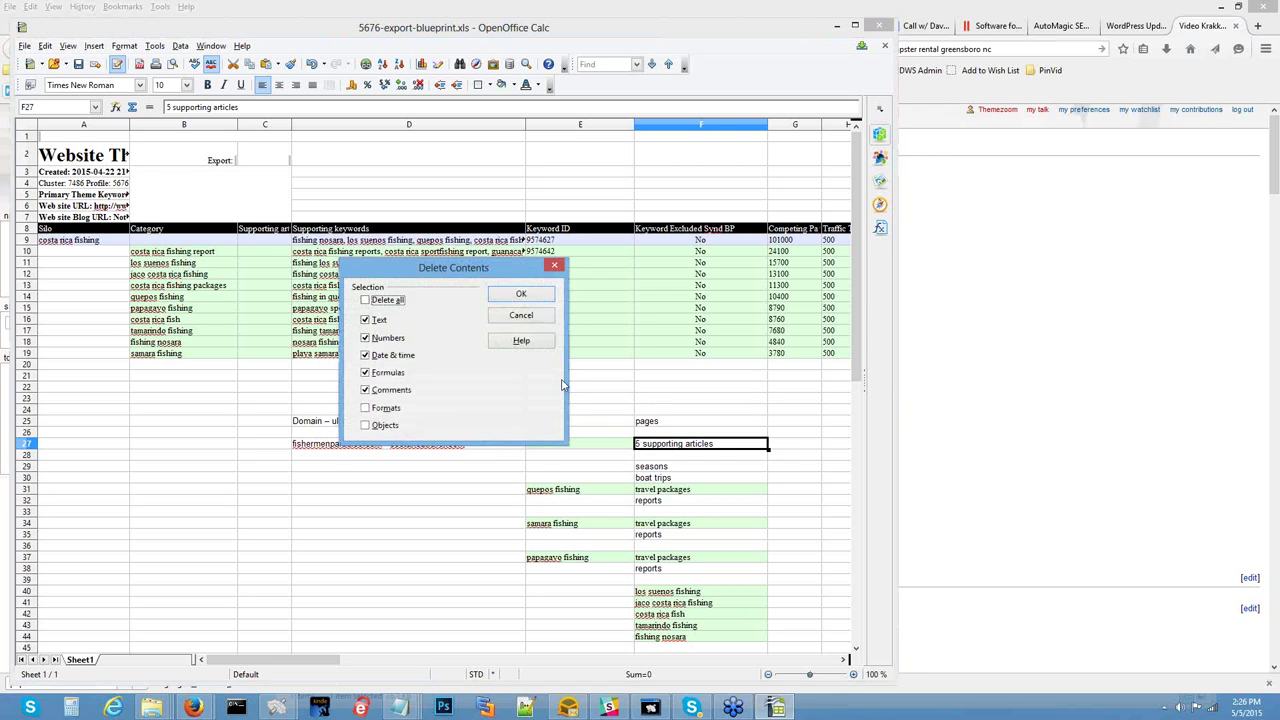
pyautogui.click(516, 296)
# Add a "types of fish" page in F28 above seasons
pyautogui.click(657, 457)
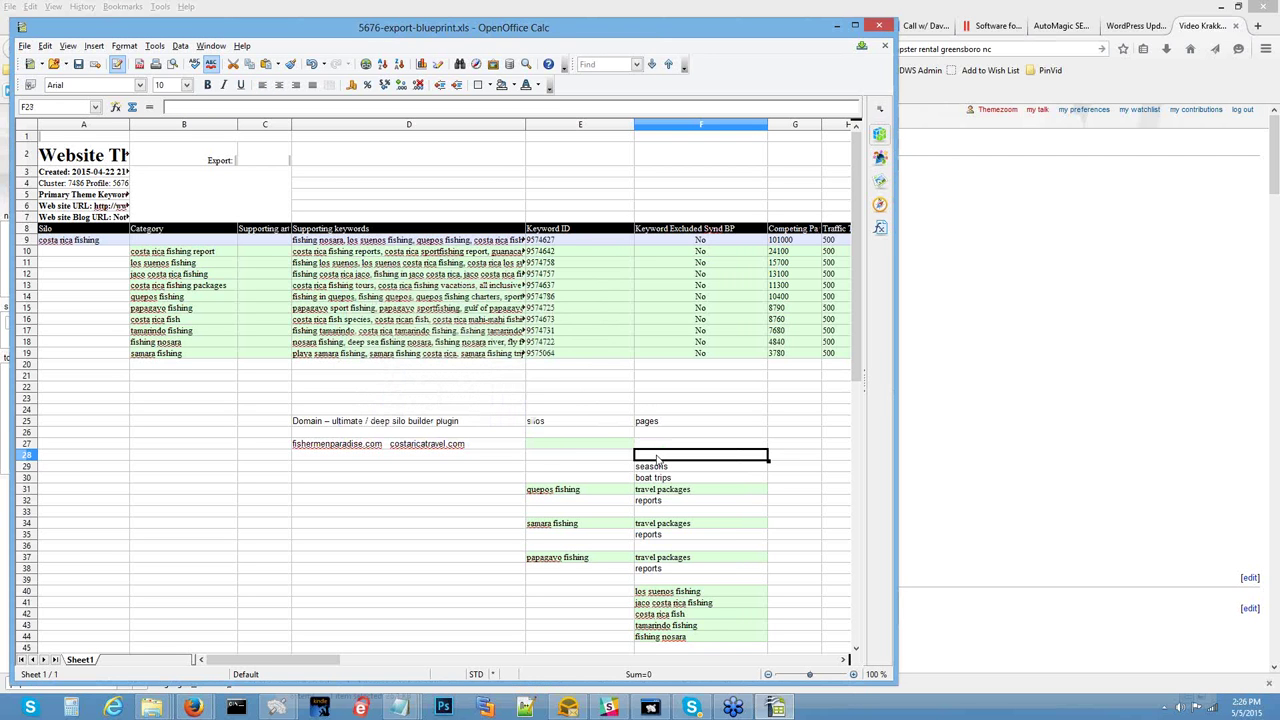
pyautogui.write('typ')
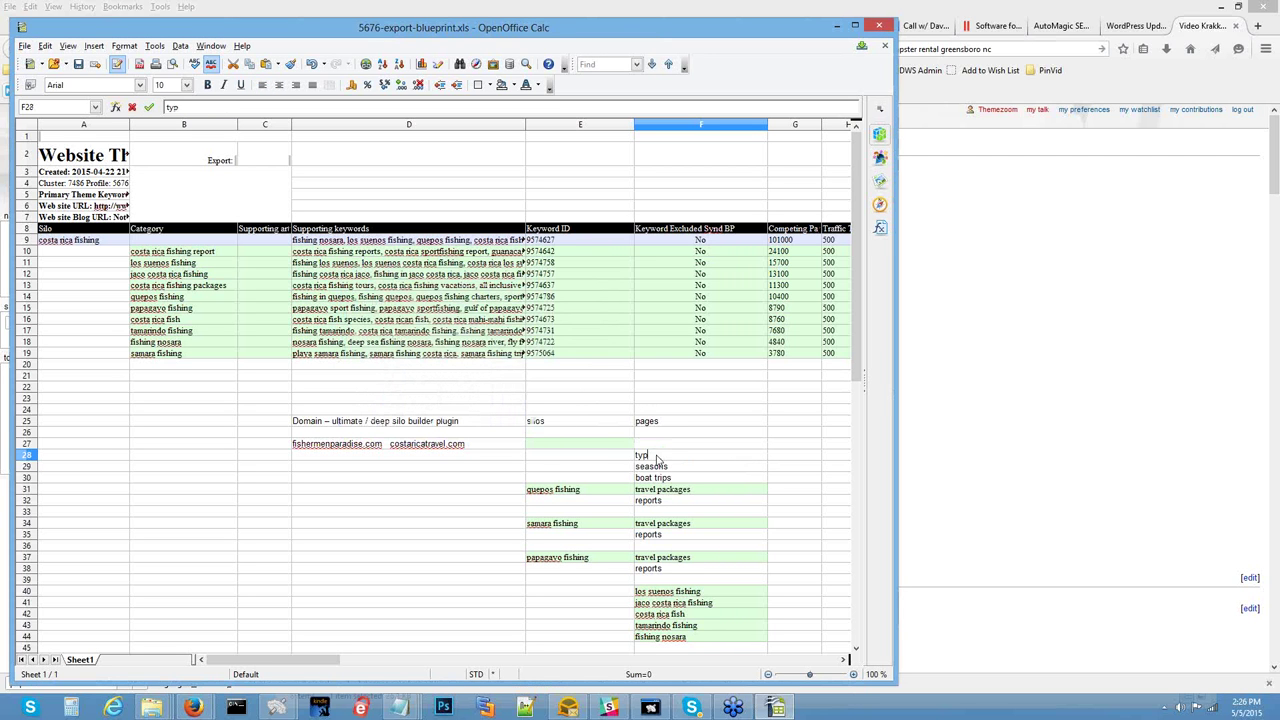
pyautogui.write('es of fish')
pyautogui.doubleClick(562, 489)
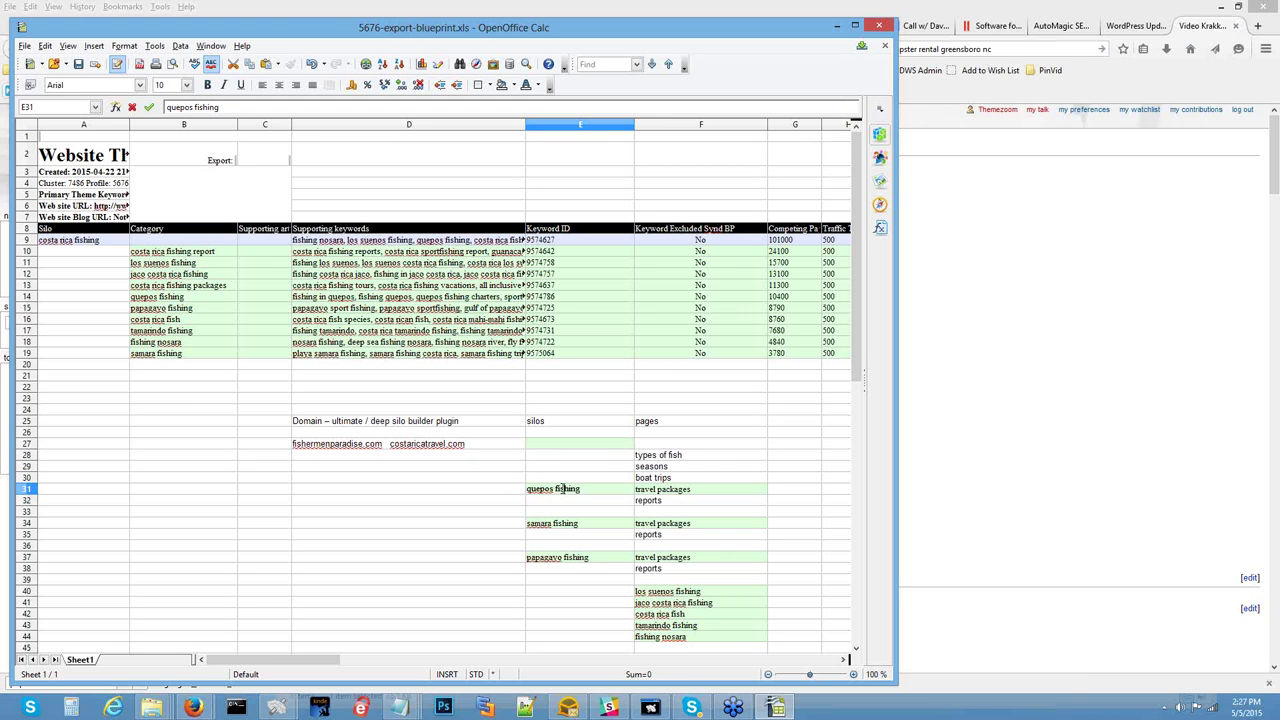
pyautogui.moveTo(556, 489); pyautogui.dragTo(583, 490)
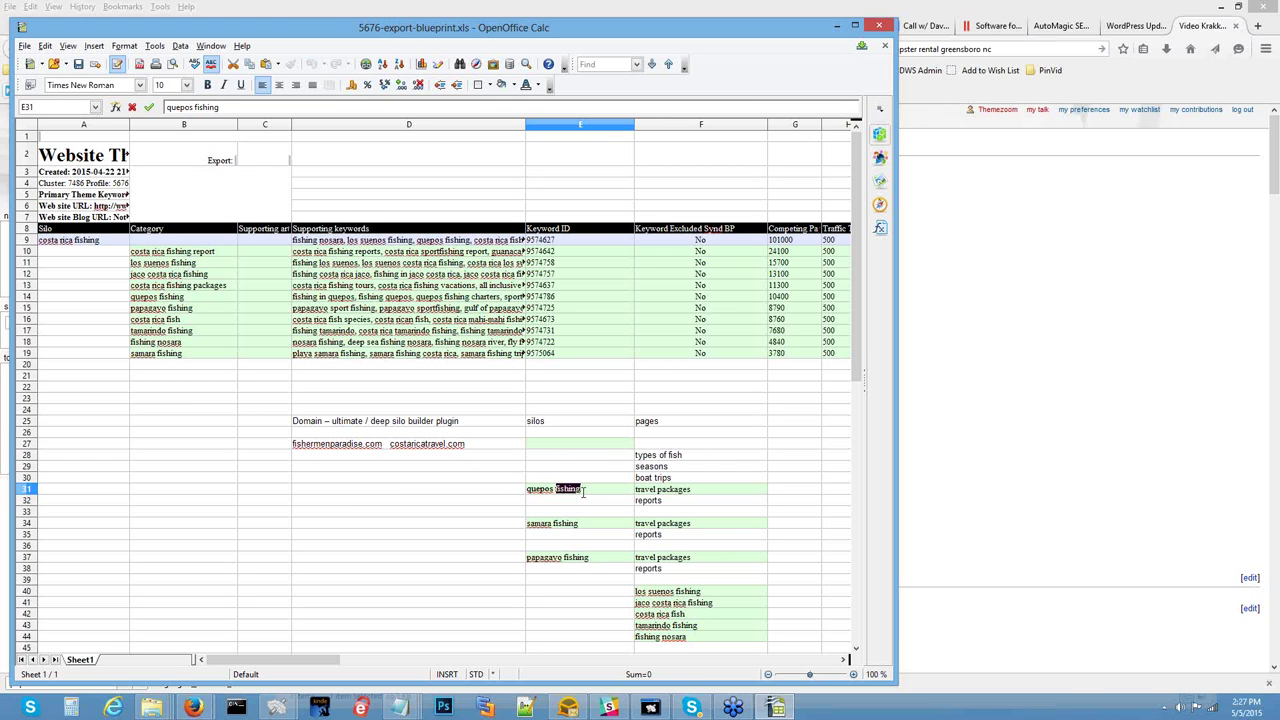
pyautogui.press('BackSpace')
pyautogui.write('travel packages reports')
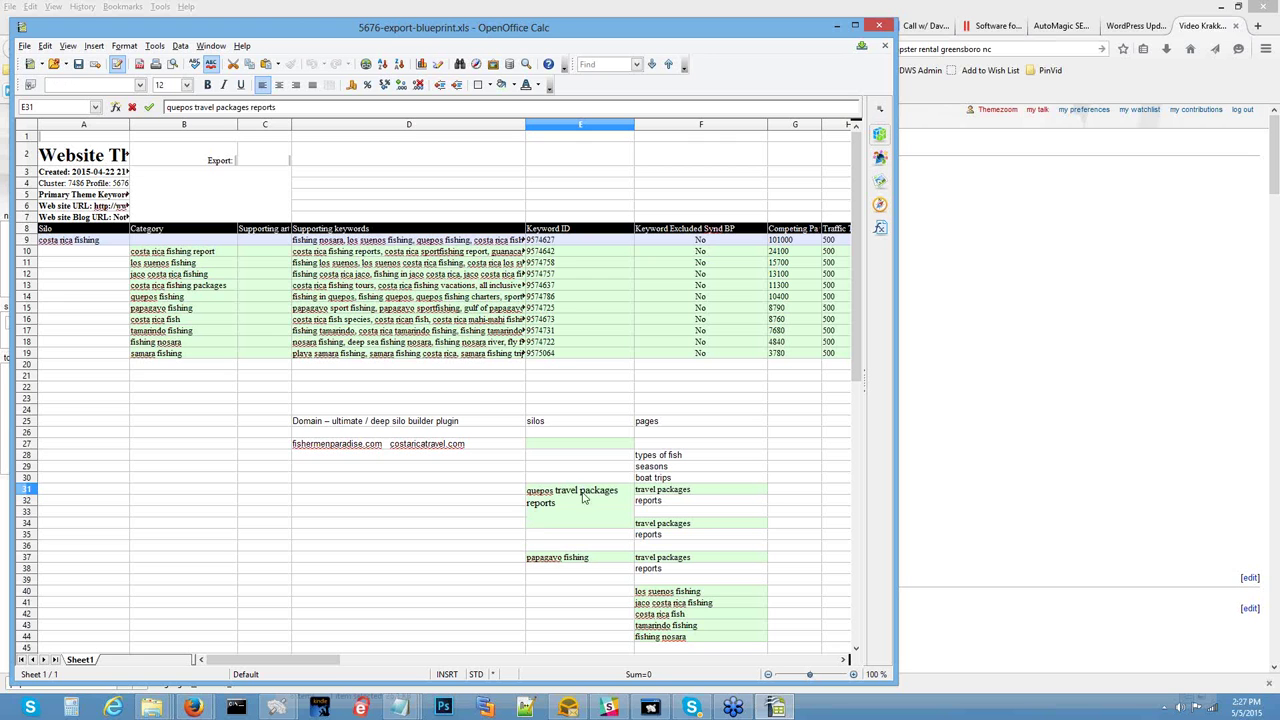
pyautogui.click(46, 47)
pyautogui.click(46, 47)
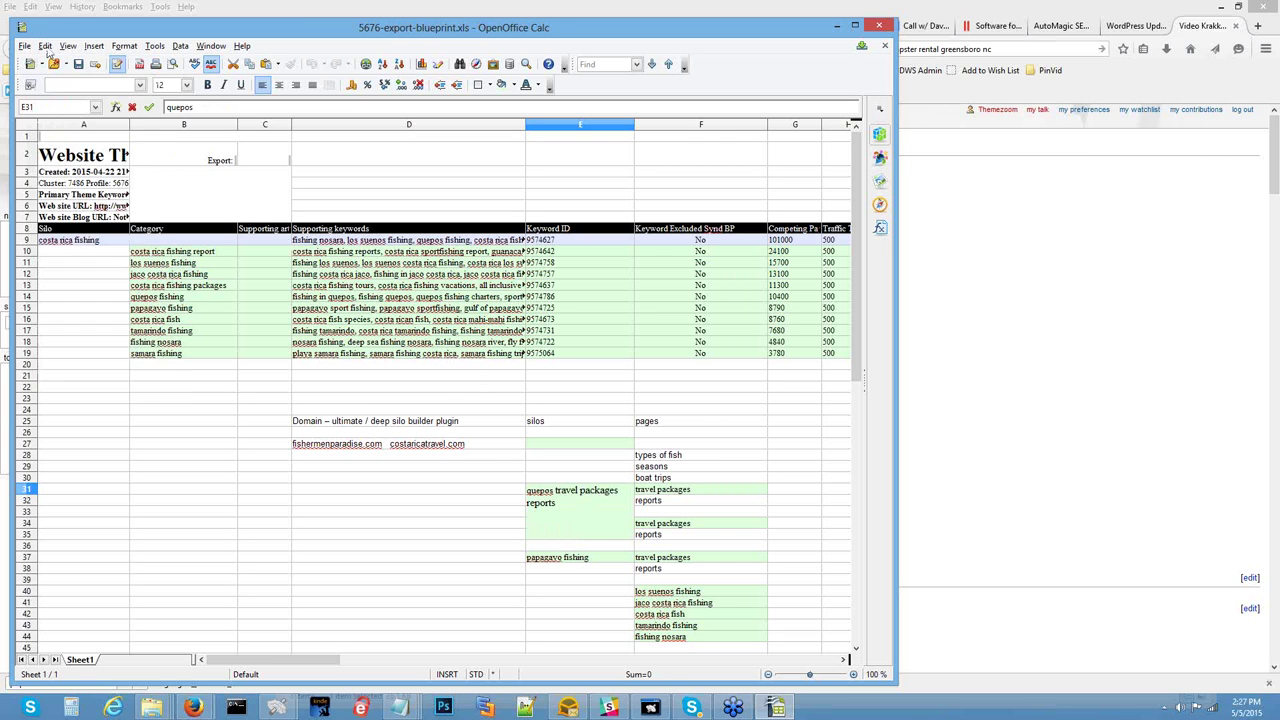
pyautogui.click(46, 47)
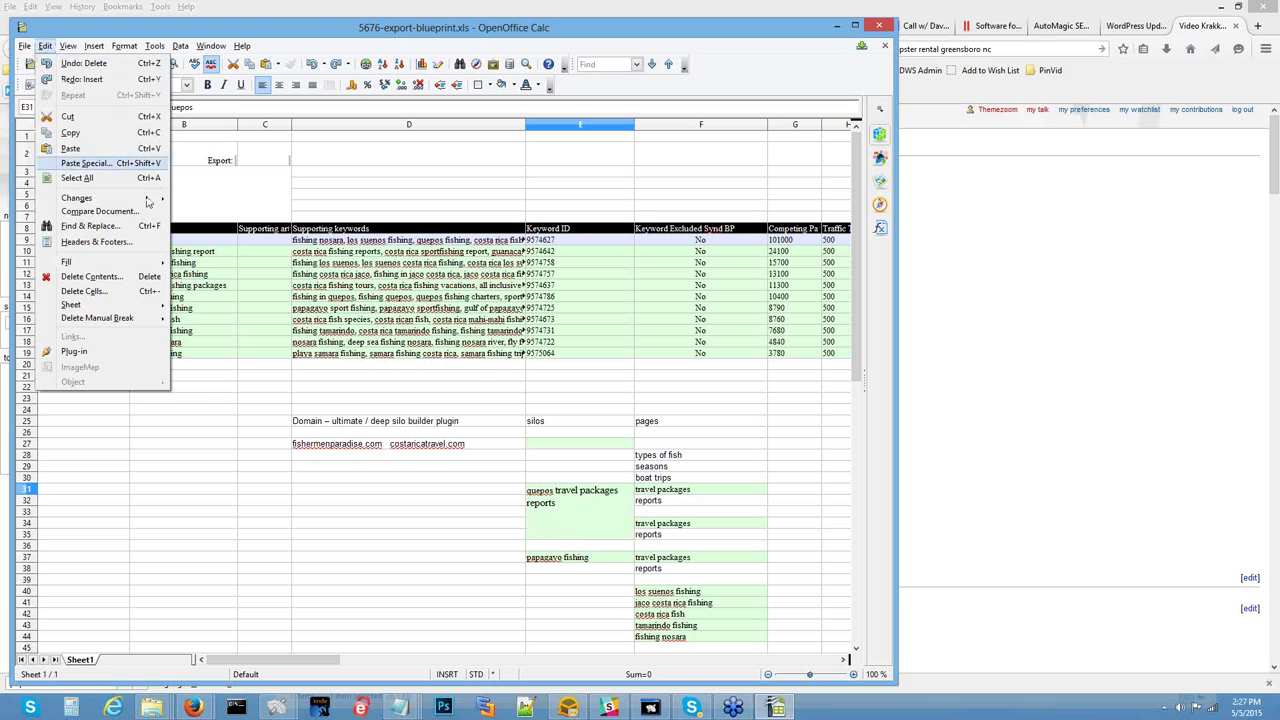
pyautogui.click(82, 64)
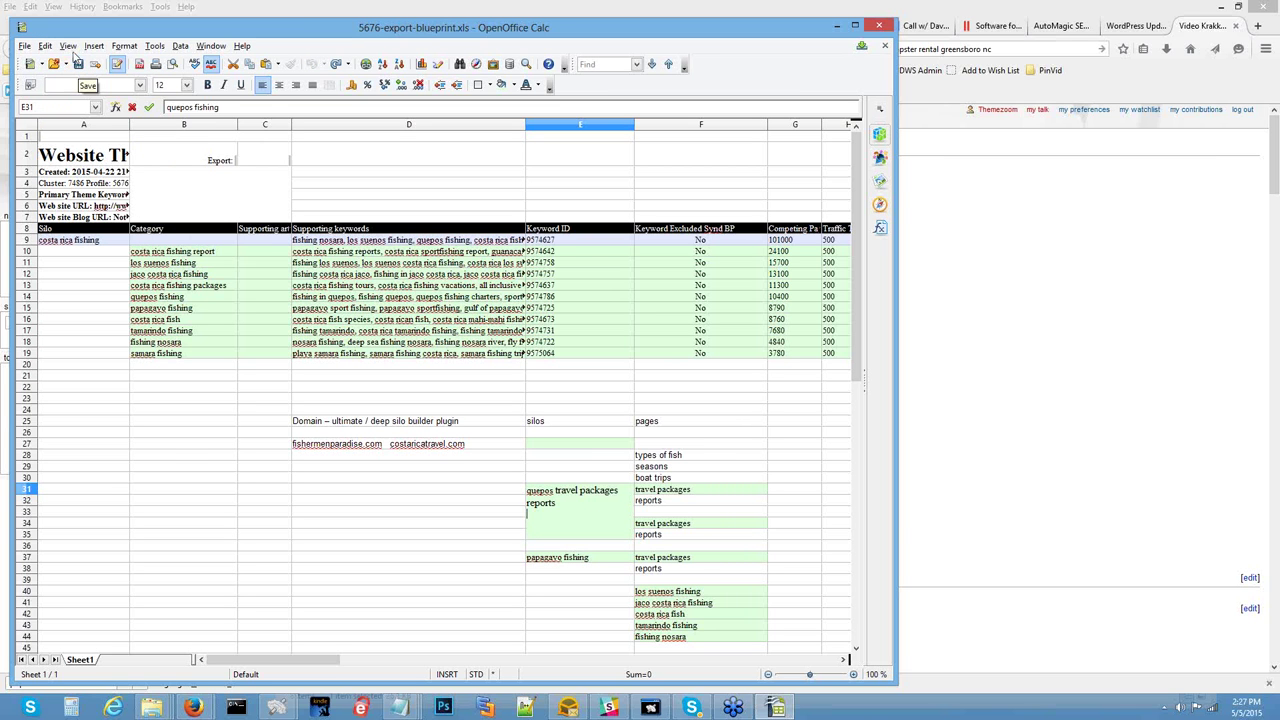
pyautogui.press('Escape')
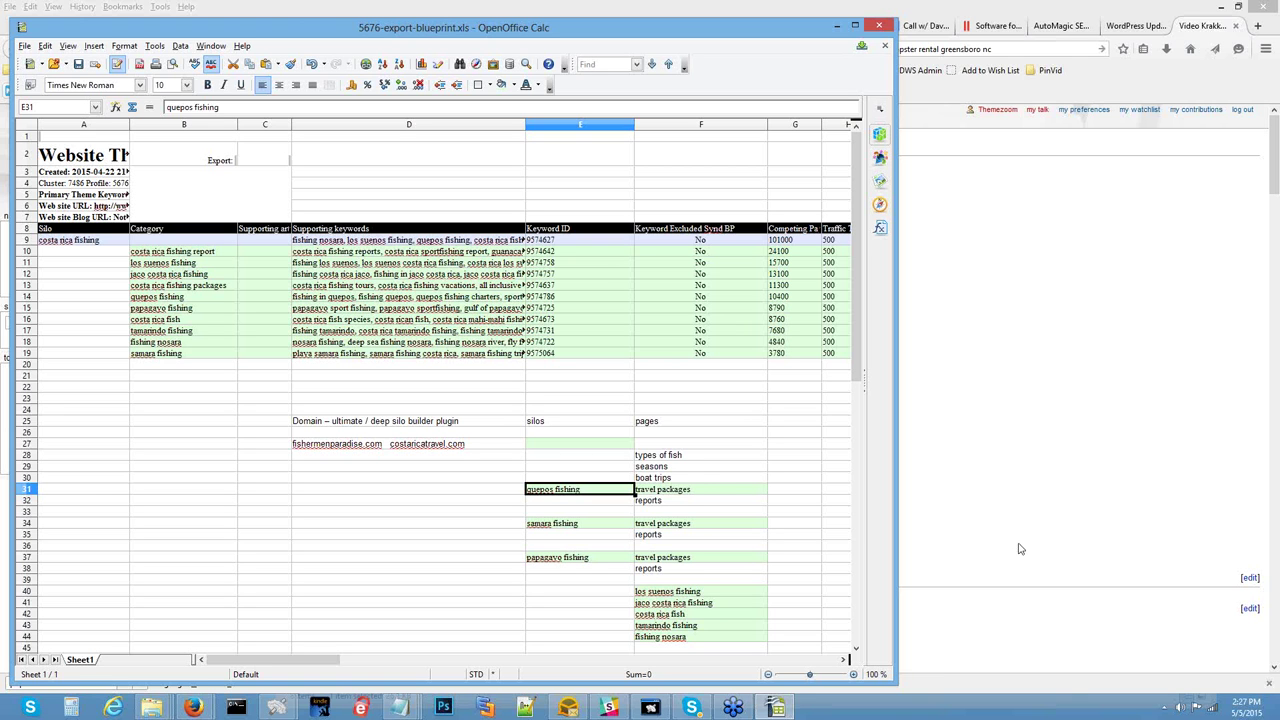
# Examine the pages listed in F28:F32 alongside the quepos and papagayo fishing silos and the remaining location keywords below them
pyautogui.click(686, 460)
pyautogui.moveTo(686, 463); pyautogui.dragTo(680, 506)
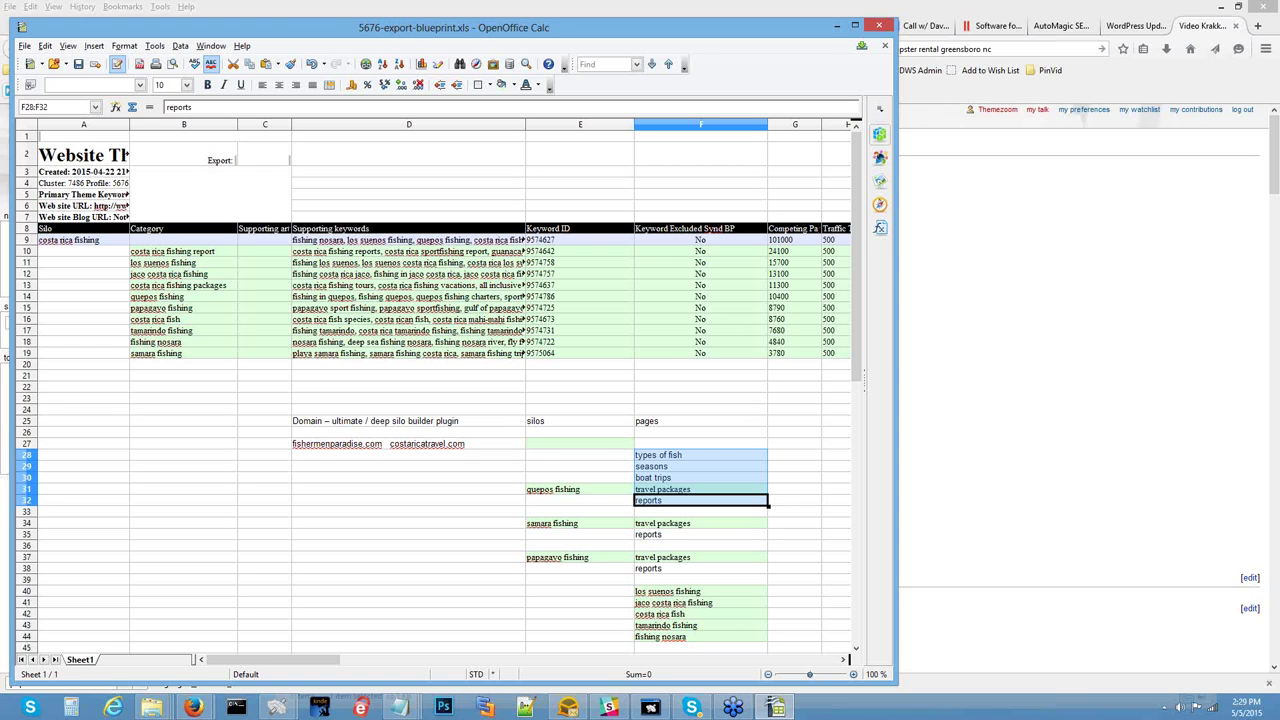
pyautogui.click(704, 459)
pyautogui.click(704, 467)
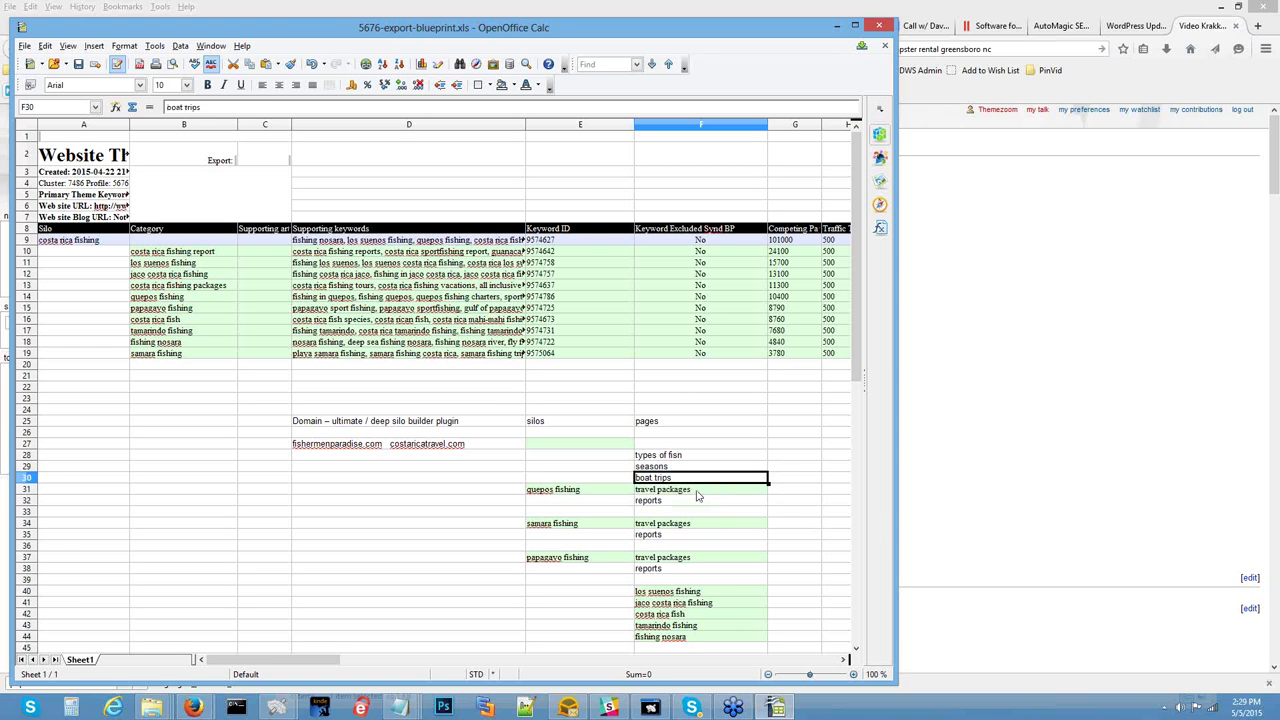
pyautogui.click(700, 492)
pyautogui.click(697, 503)
pyautogui.moveTo(695, 458); pyautogui.dragTo(691, 508)
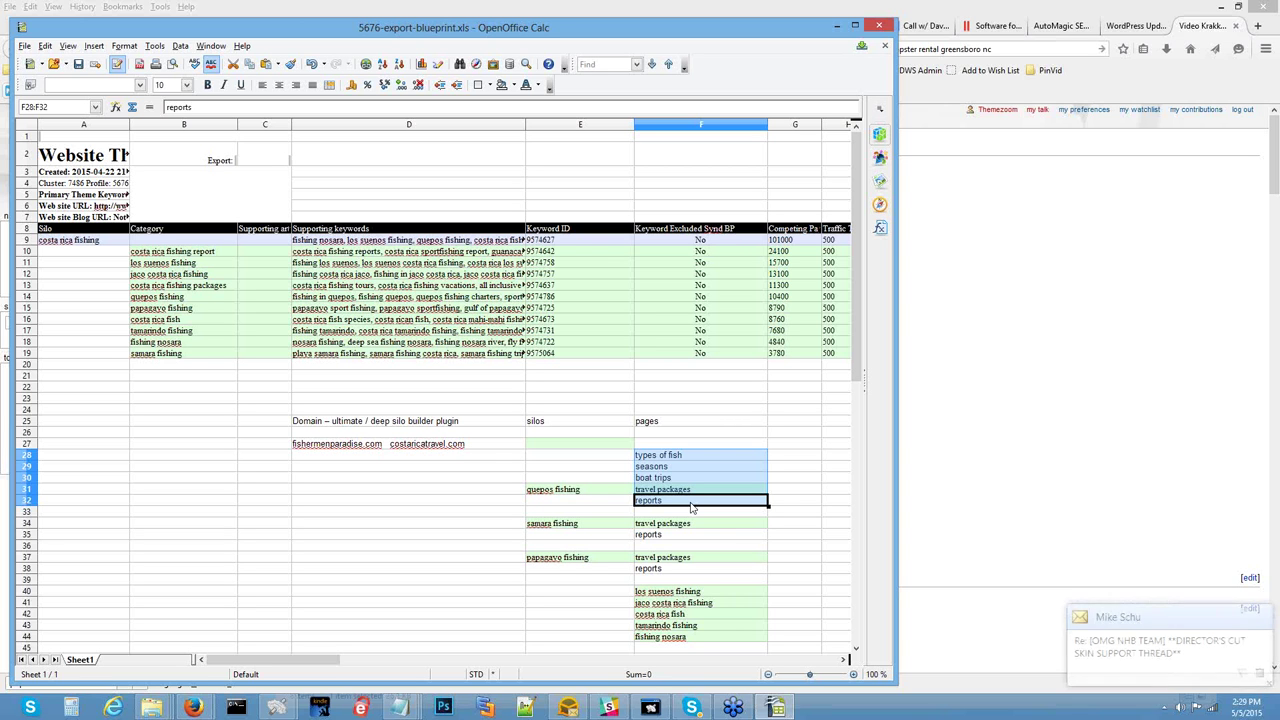
pyautogui.click(601, 489)
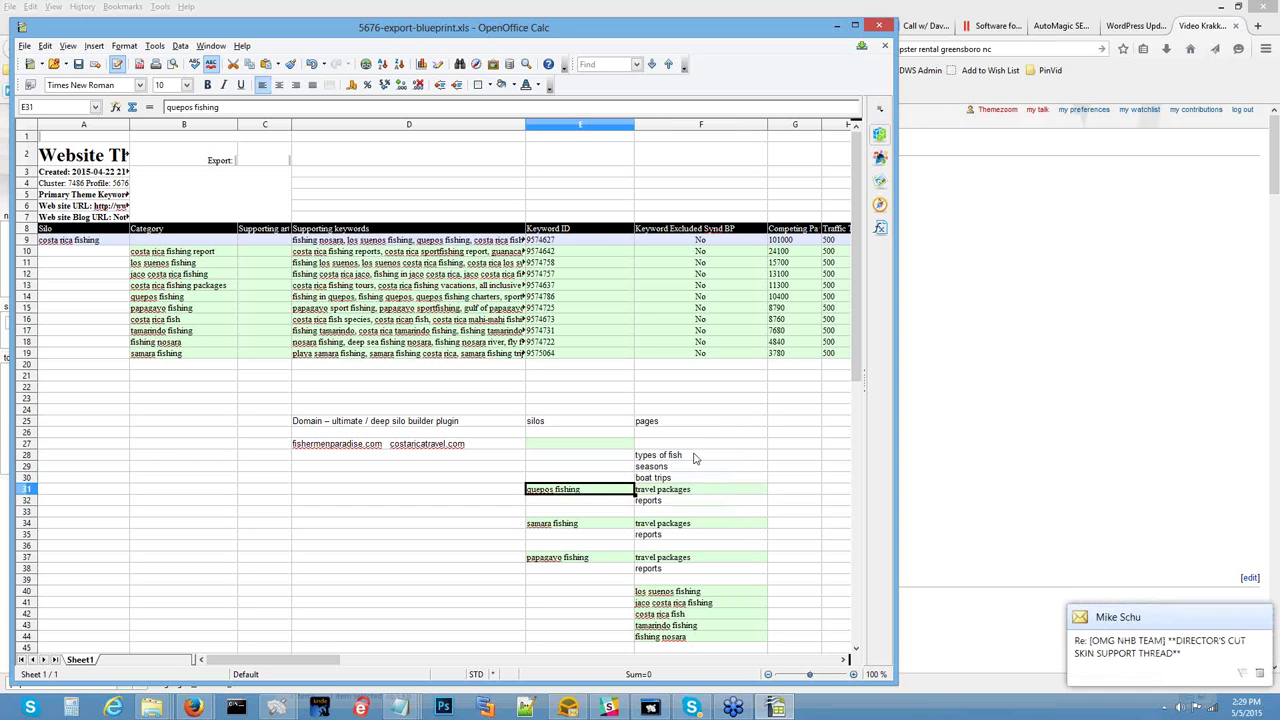
pyautogui.click(694, 457)
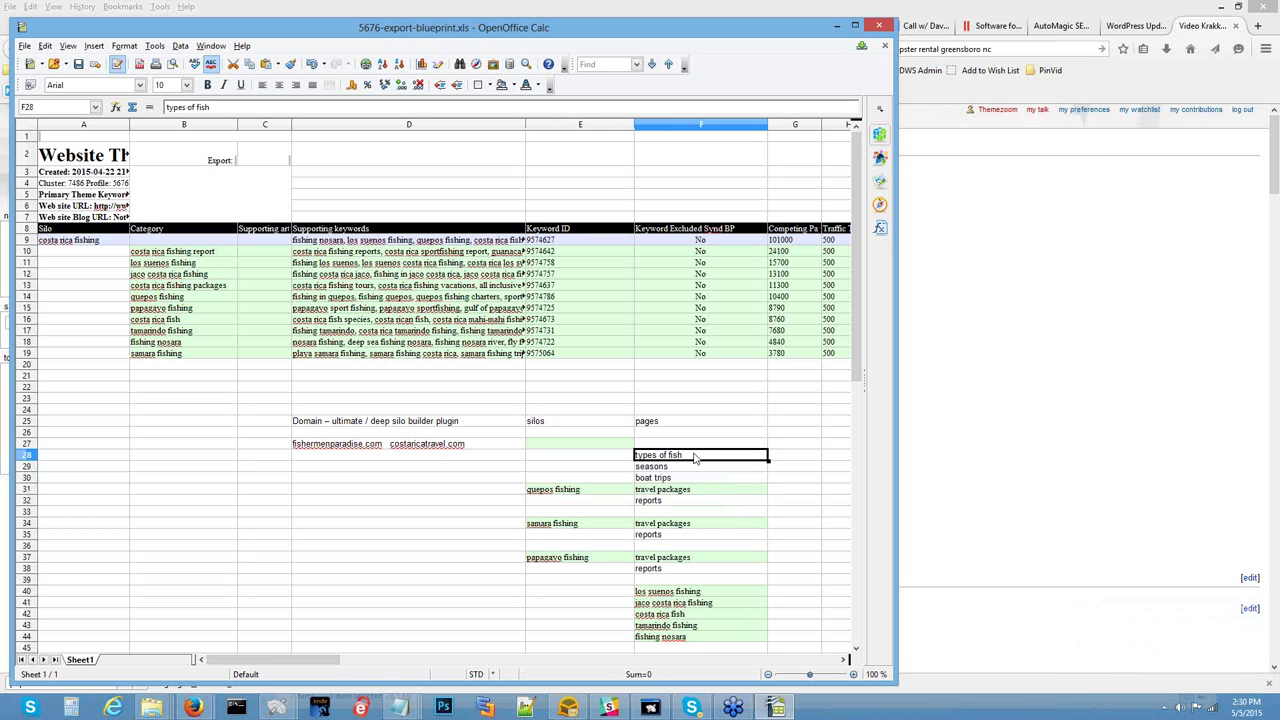
pyautogui.click(610, 560)
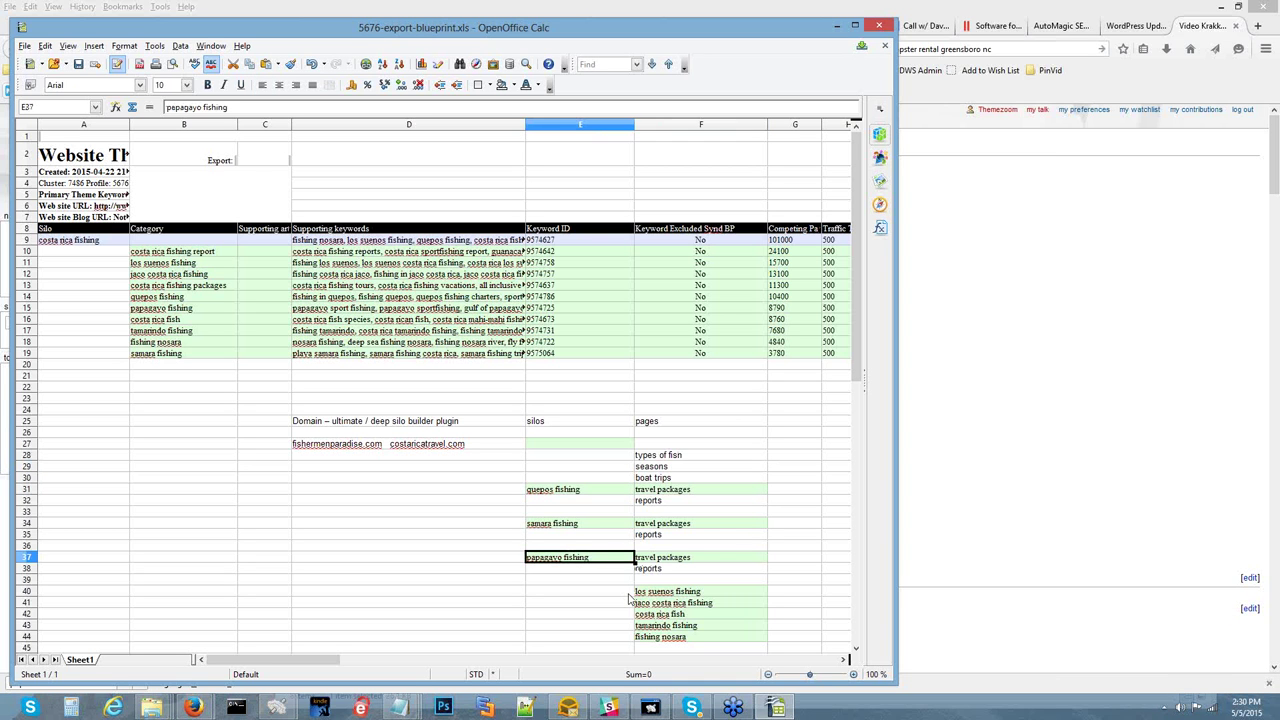
pyautogui.click(636, 596)
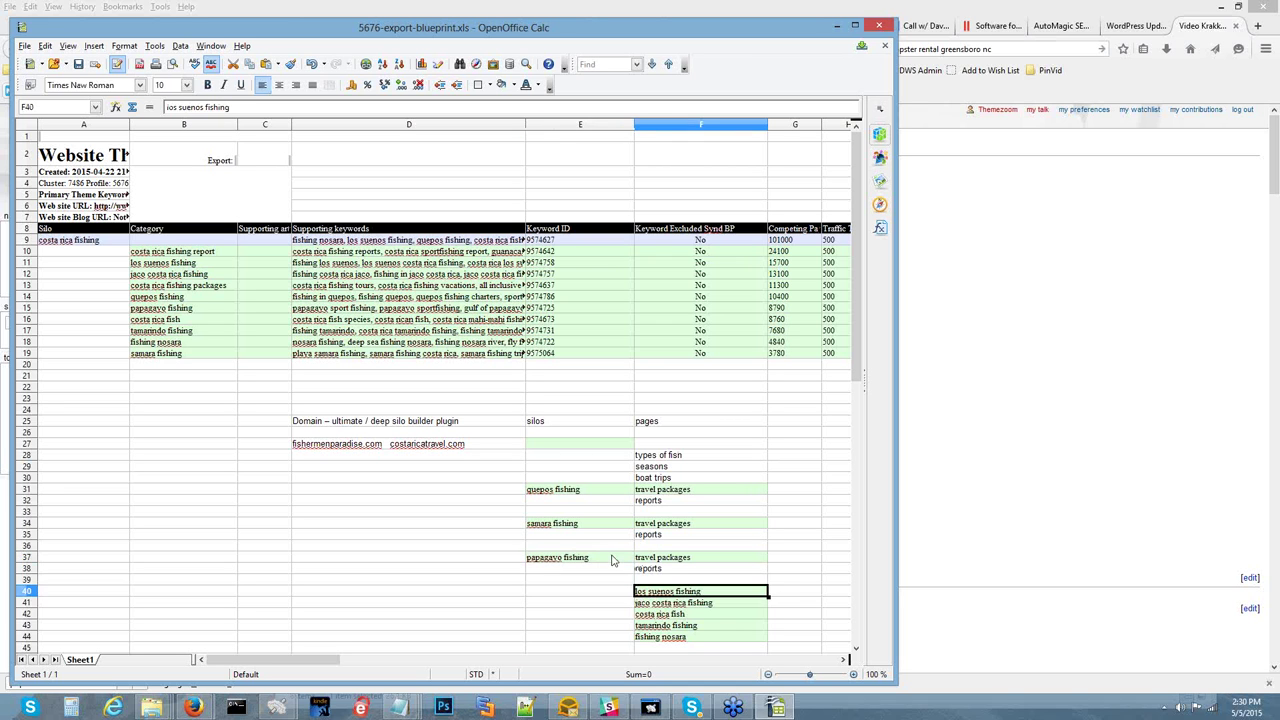
pyautogui.click(614, 560)
pyautogui.click(636, 594)
# Switch to Firefox, open minime.networkempire.com in a new tab and log in with the prefilled credentials
pyautogui.click(835, 28)
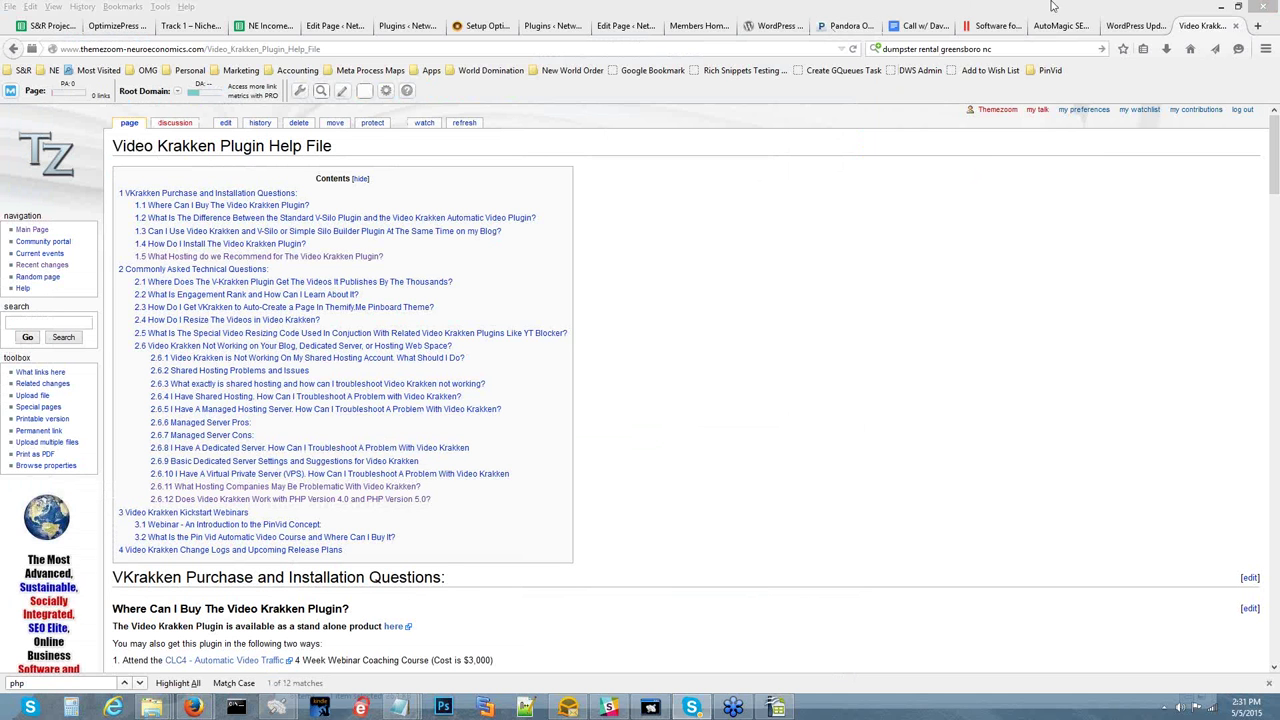
pyautogui.click(1255, 27)
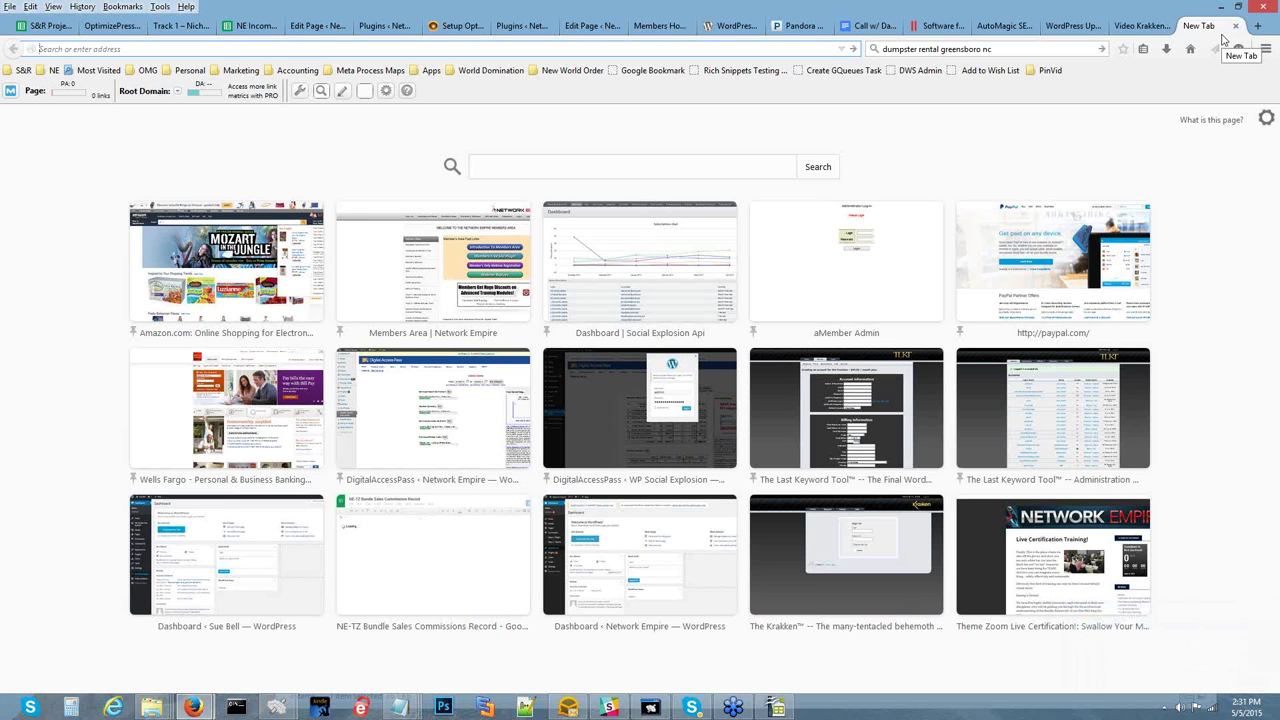
pyautogui.write('minime.networkempire.com/')
pyautogui.press('Return')
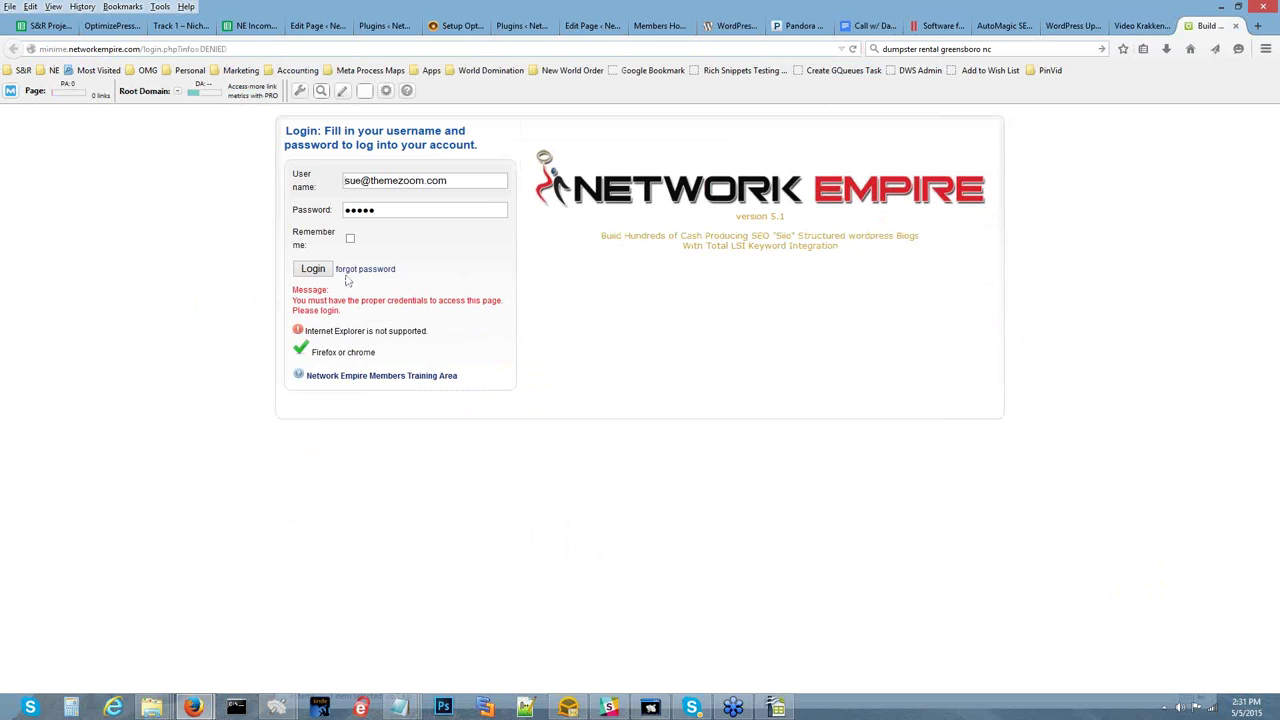
pyautogui.click(308, 272)
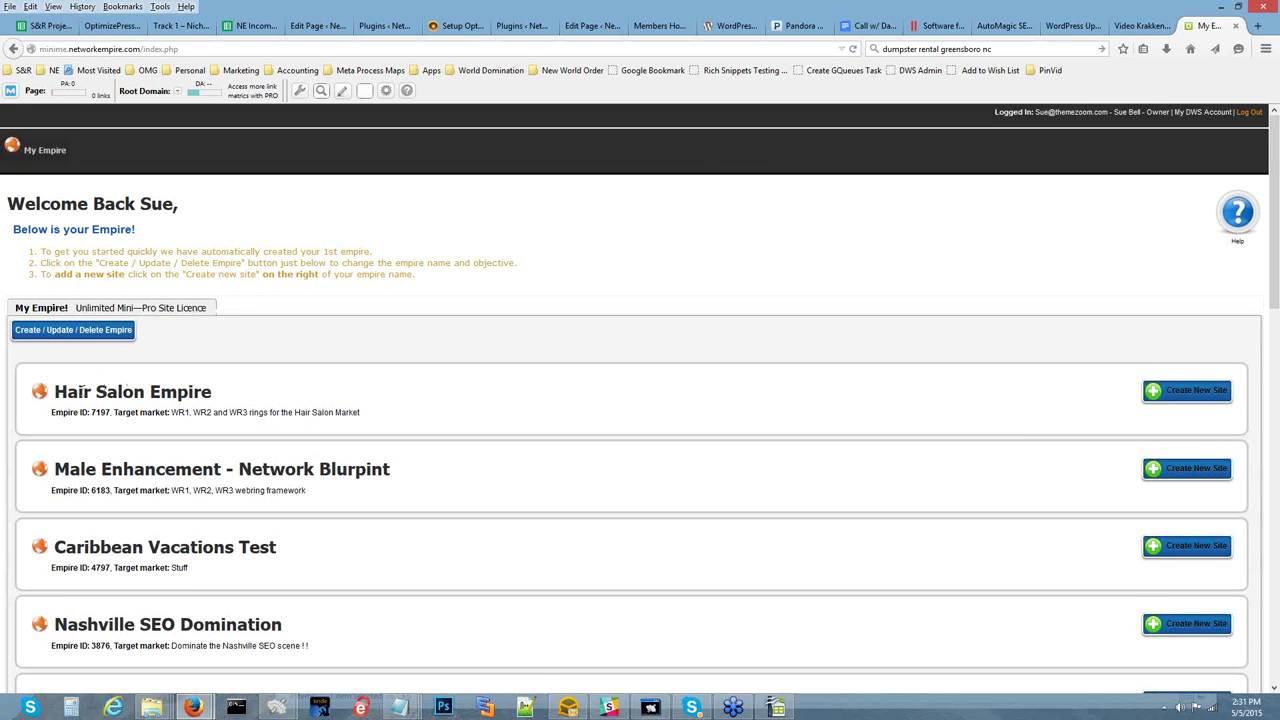
# Open the wr2 site for Hair Services silo under Hair Salon Empire and add the single keyword "fishing trip" to its keyword data
pyautogui.click(40, 394)
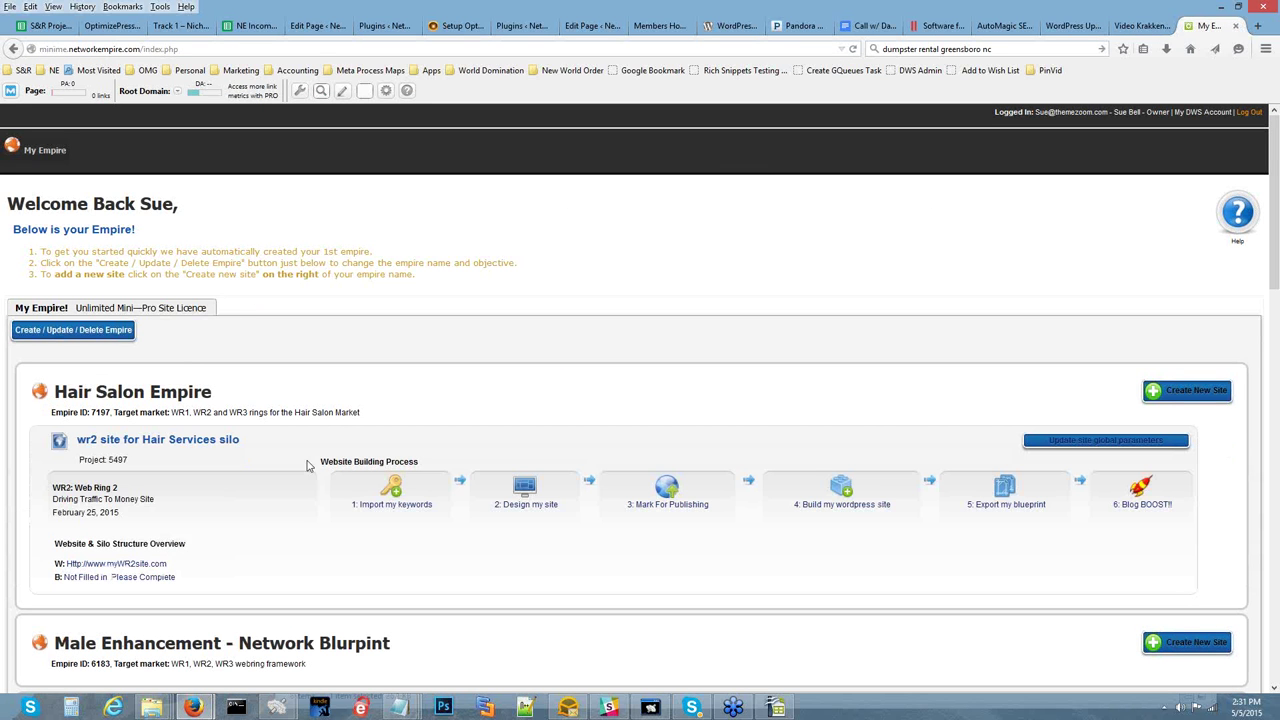
pyautogui.click(527, 503)
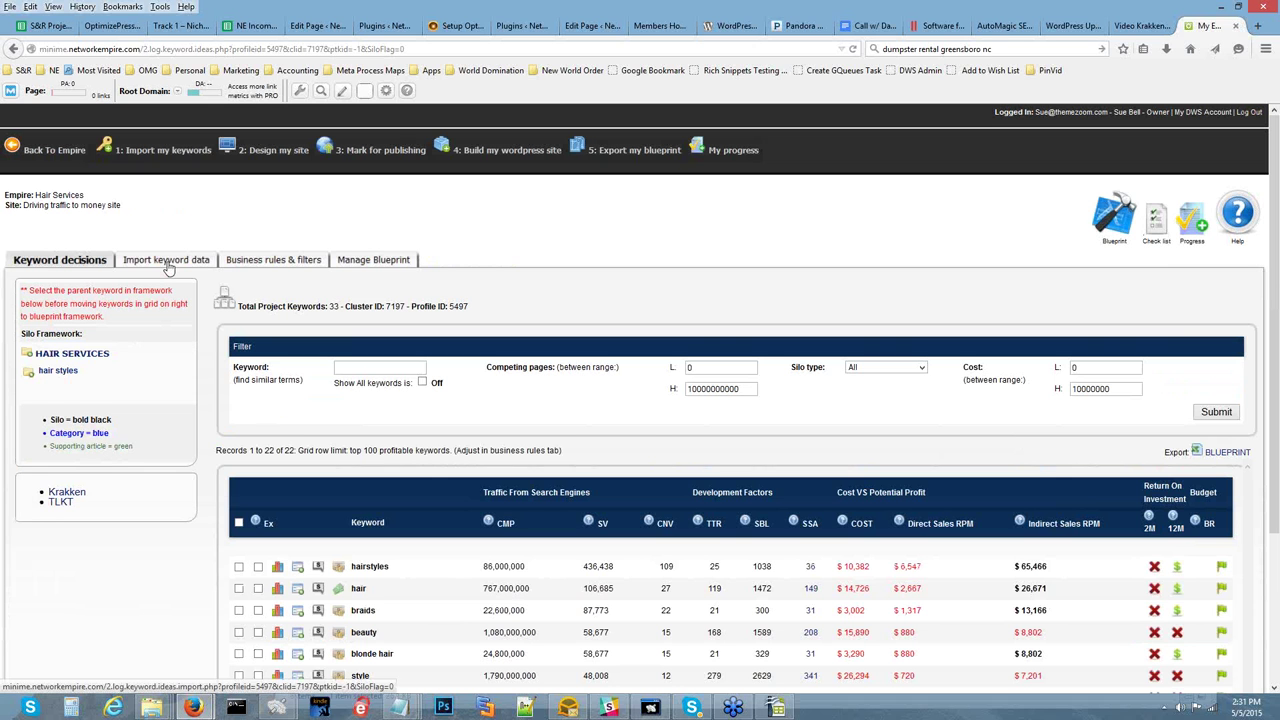
pyautogui.click(168, 269)
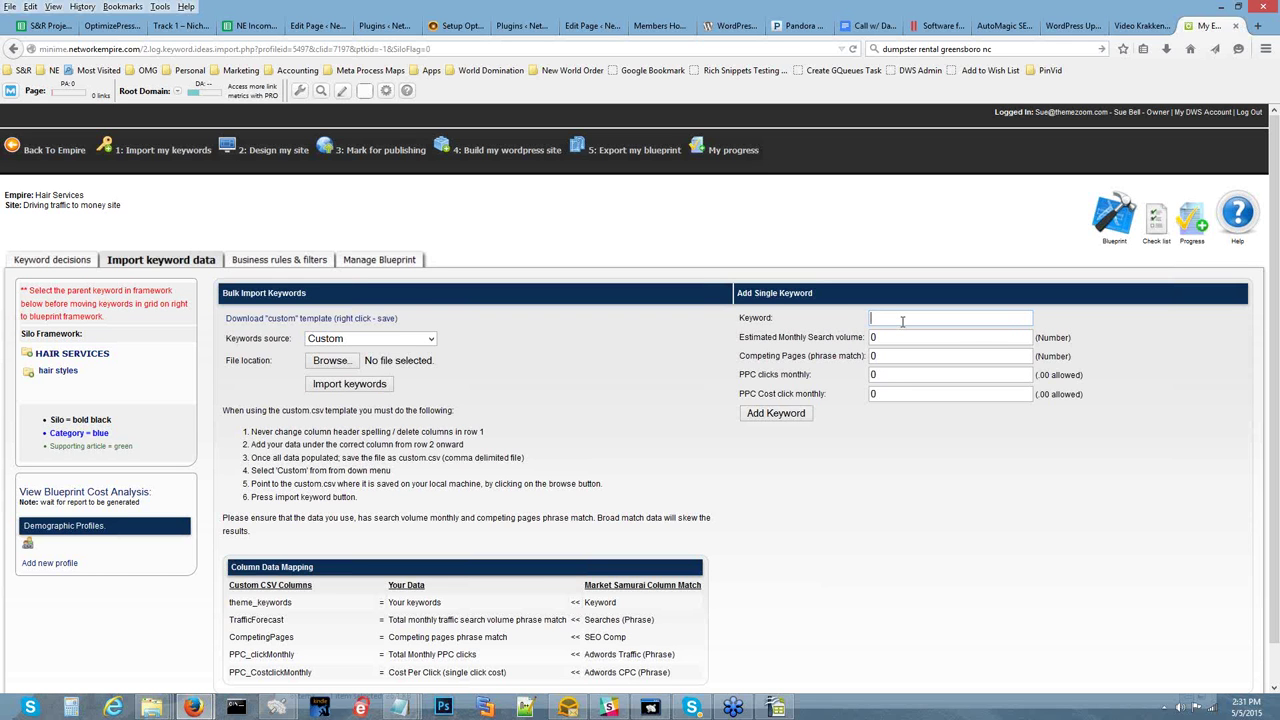
pyautogui.write('fishing trip')
pyautogui.click(798, 421)
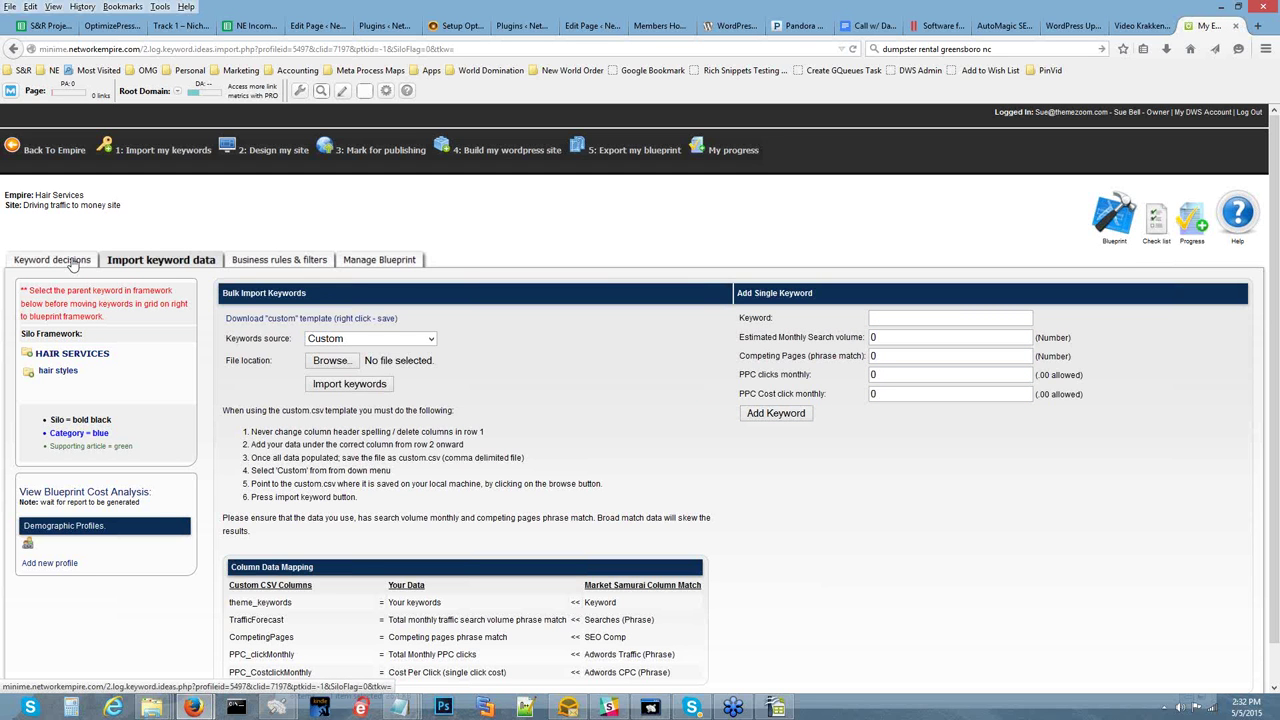
# Filter the keyword decisions grid to show all keywords
pyautogui.click(72, 262)
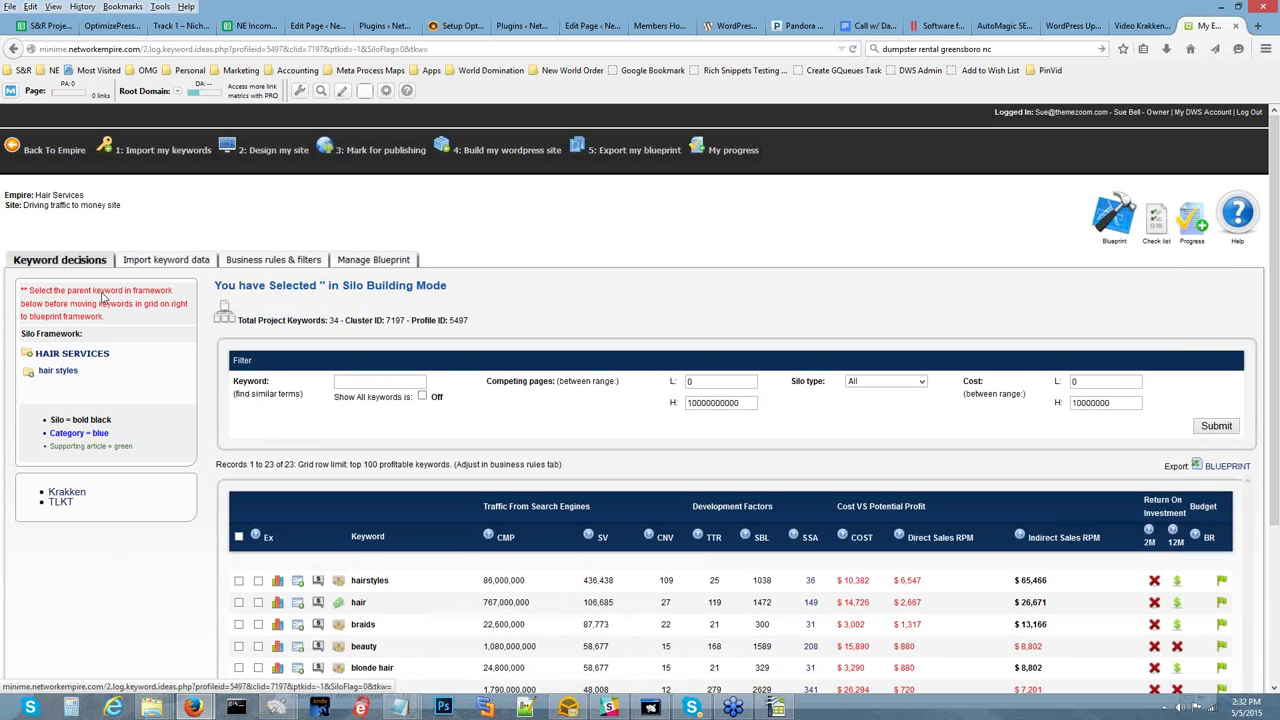
pyautogui.scroll(-3, 497, 483)
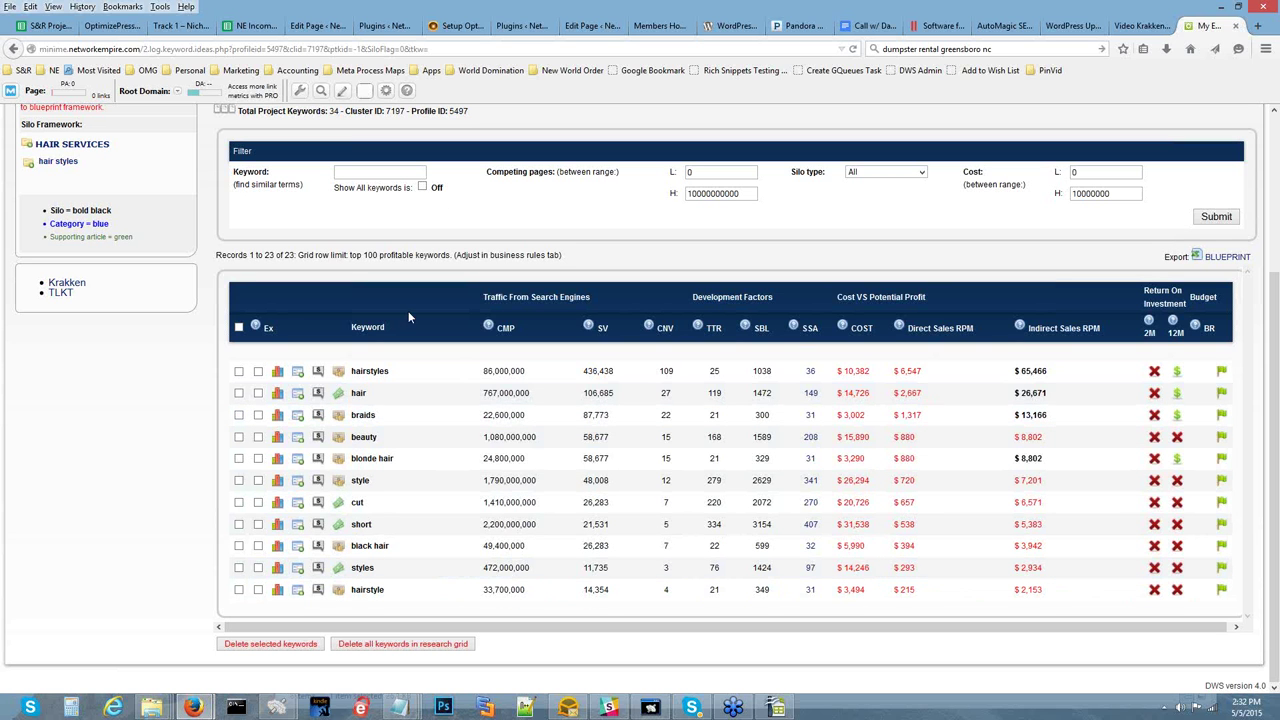
pyautogui.click(422, 187)
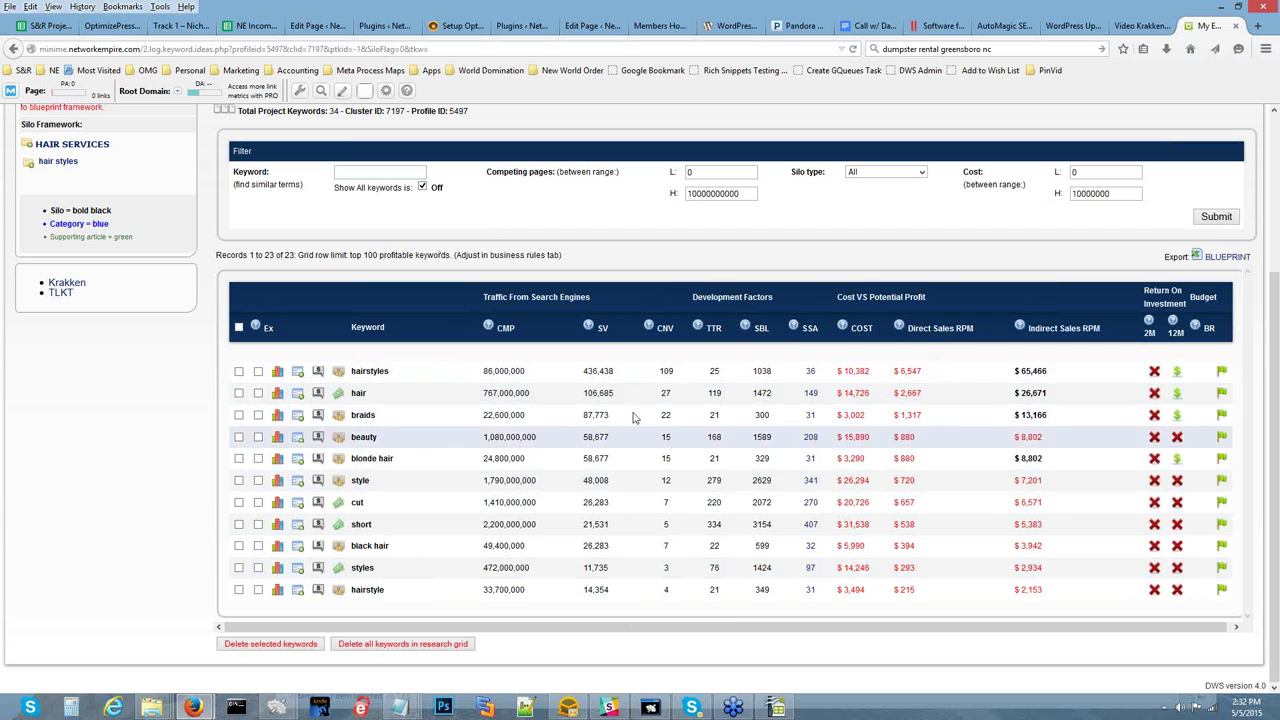
pyautogui.click(1198, 224)
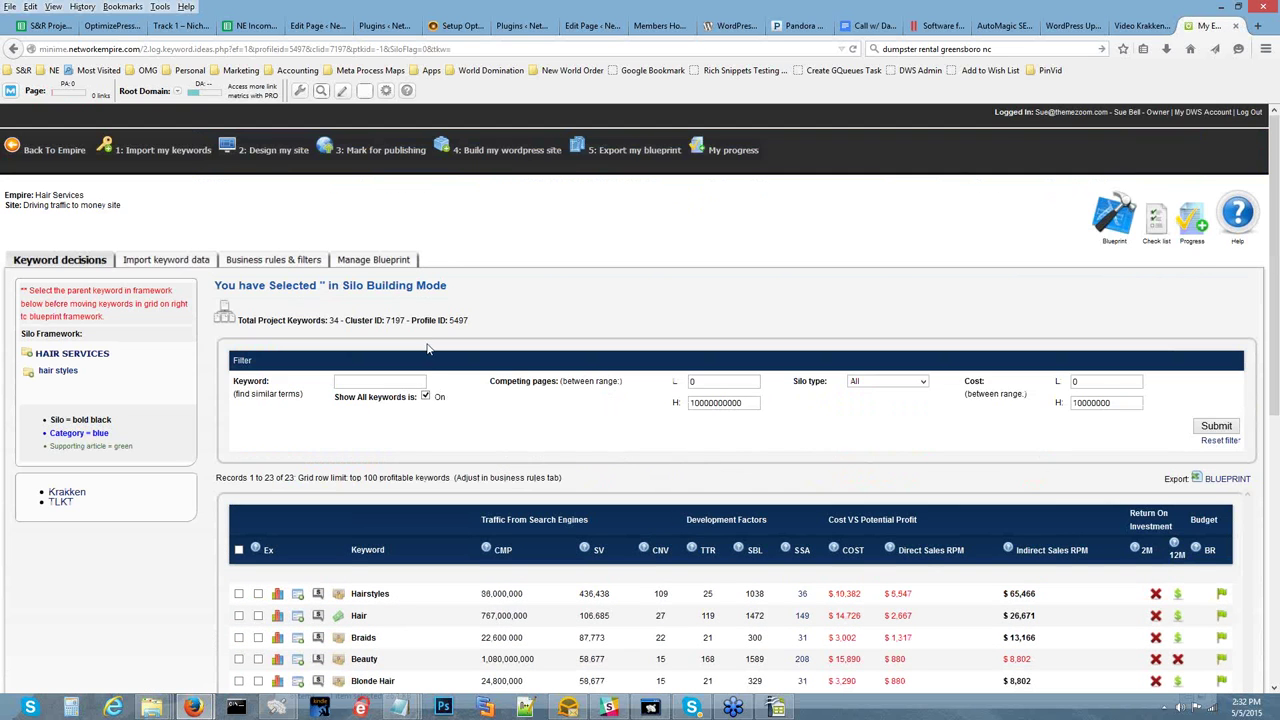
# Move the Fishing Trip keyword to the blueprint with hair styles selected as its parent in the silo framework
pyautogui.scroll(-1, 423, 376)
pyautogui.scroll(-2, 423, 376)
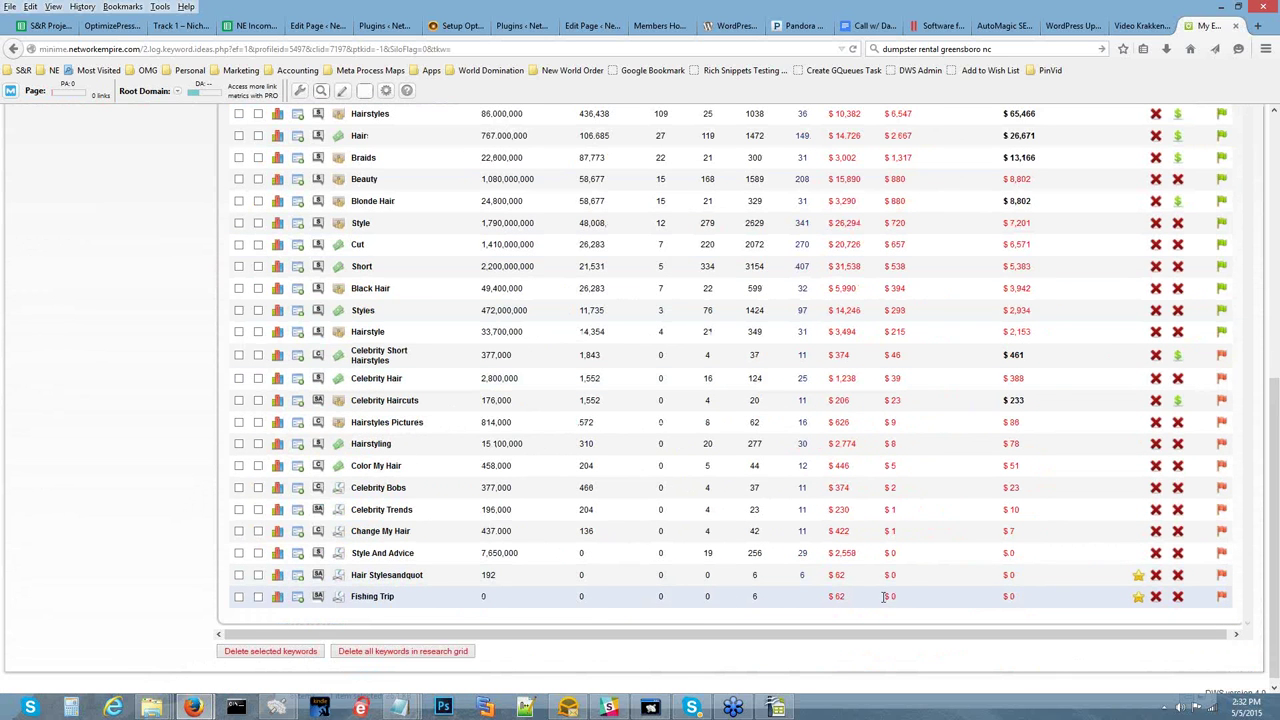
pyautogui.click(238, 596)
pyautogui.scroll(1, 172, 604)
pyautogui.scroll(10, 172, 604)
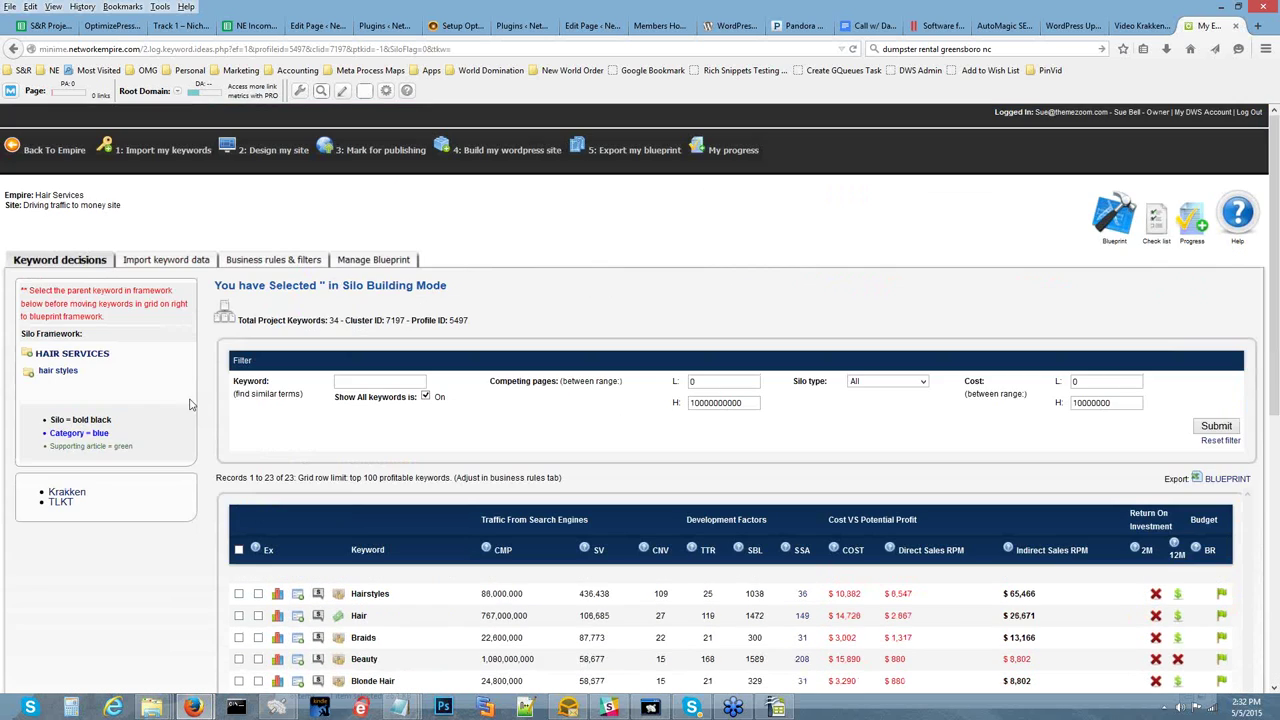
pyautogui.click(70, 375)
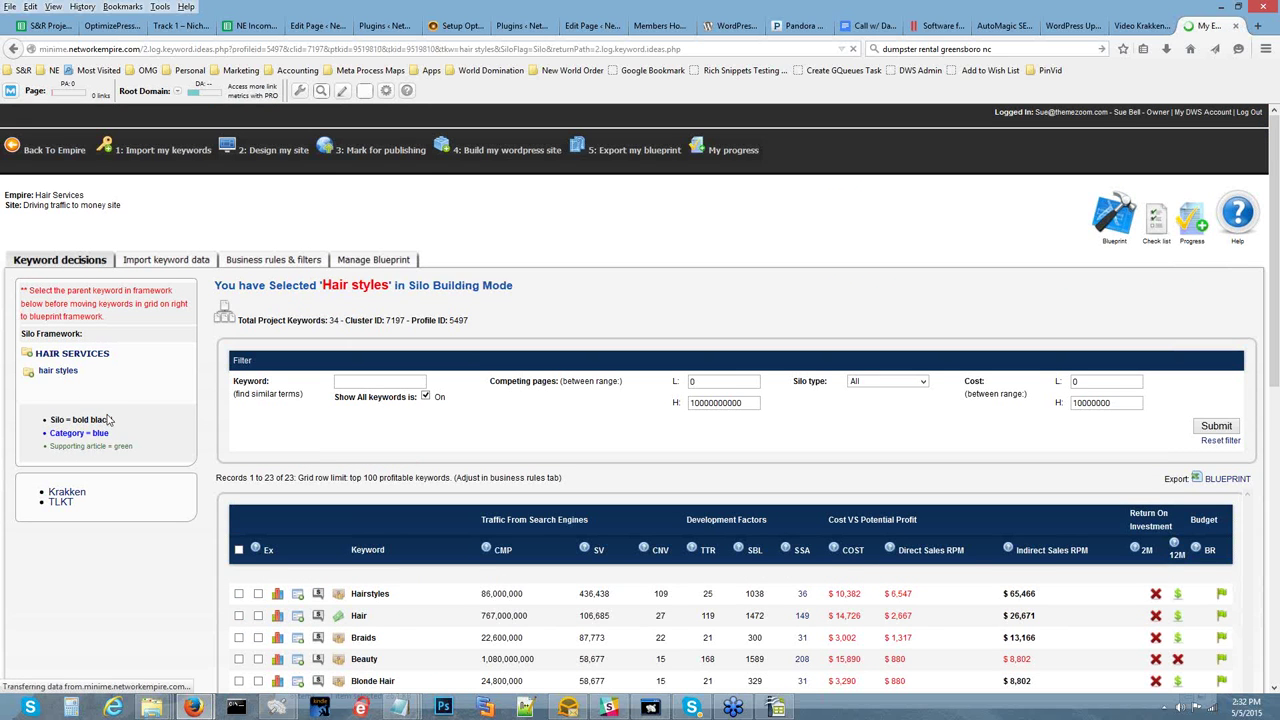
pyautogui.scroll(-6, 128, 420)
pyautogui.click(238, 479)
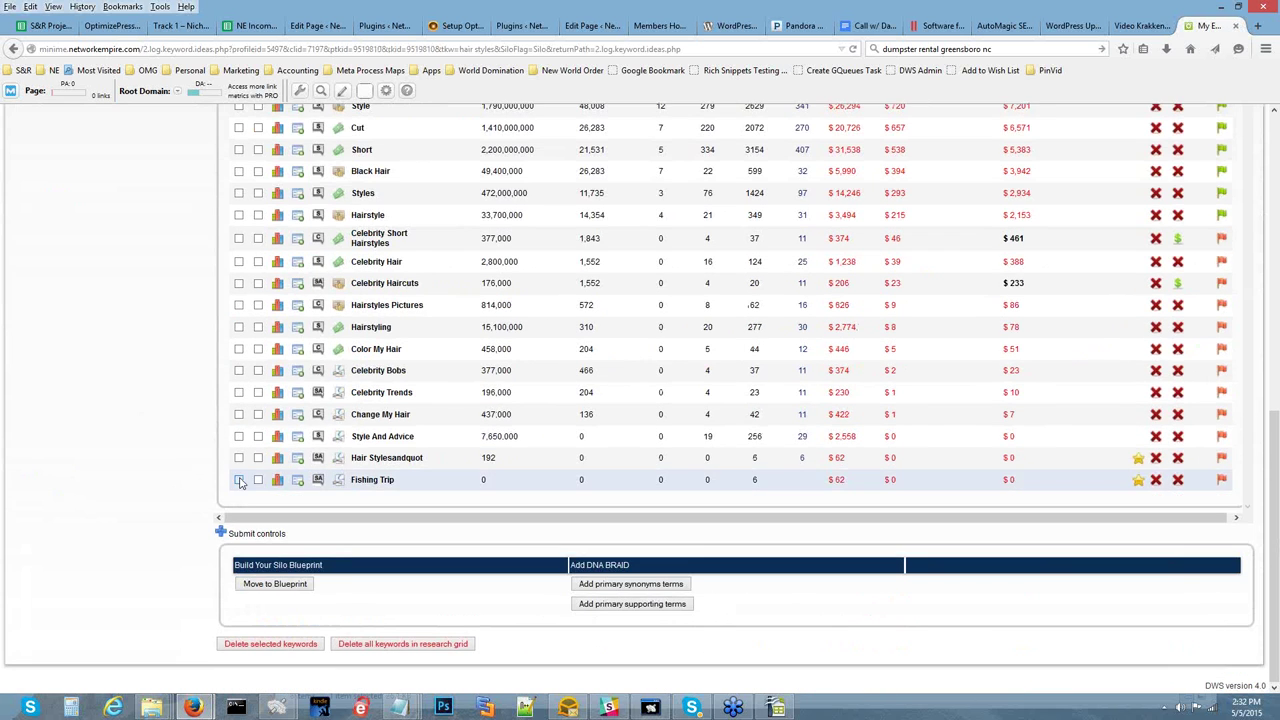
pyautogui.scroll(10, 211, 445)
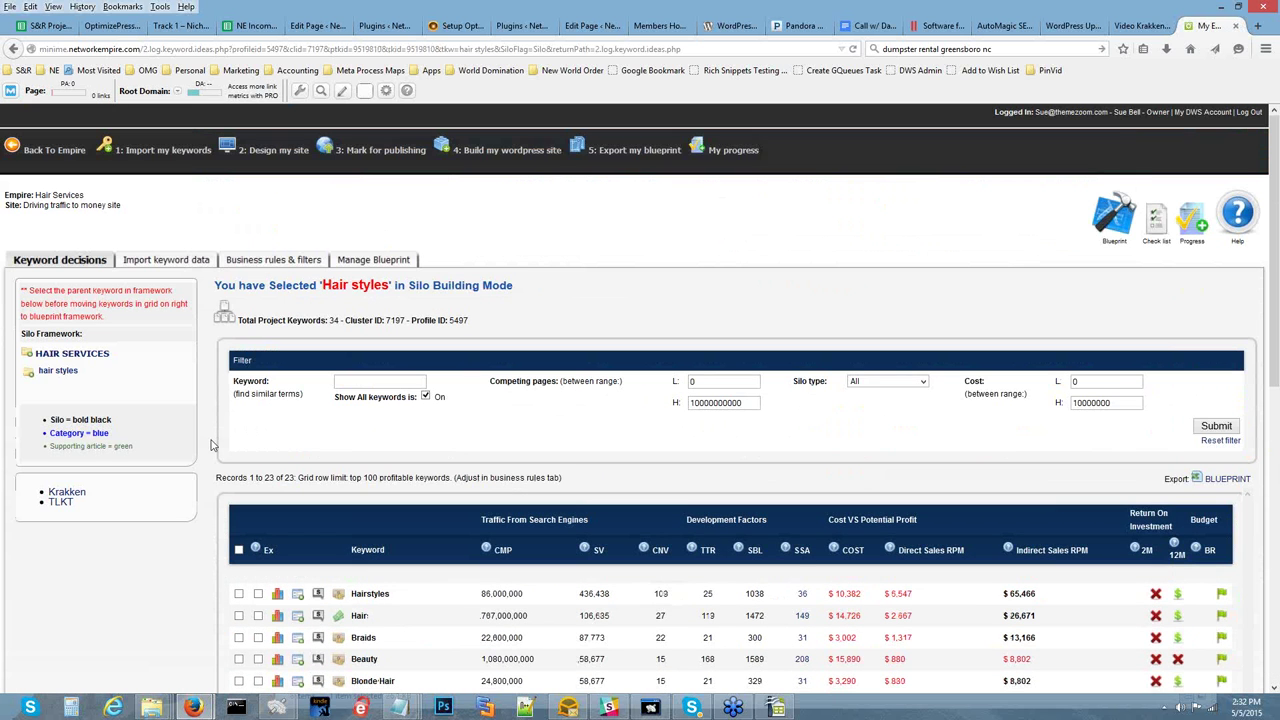
pyautogui.scroll(-10, 211, 445)
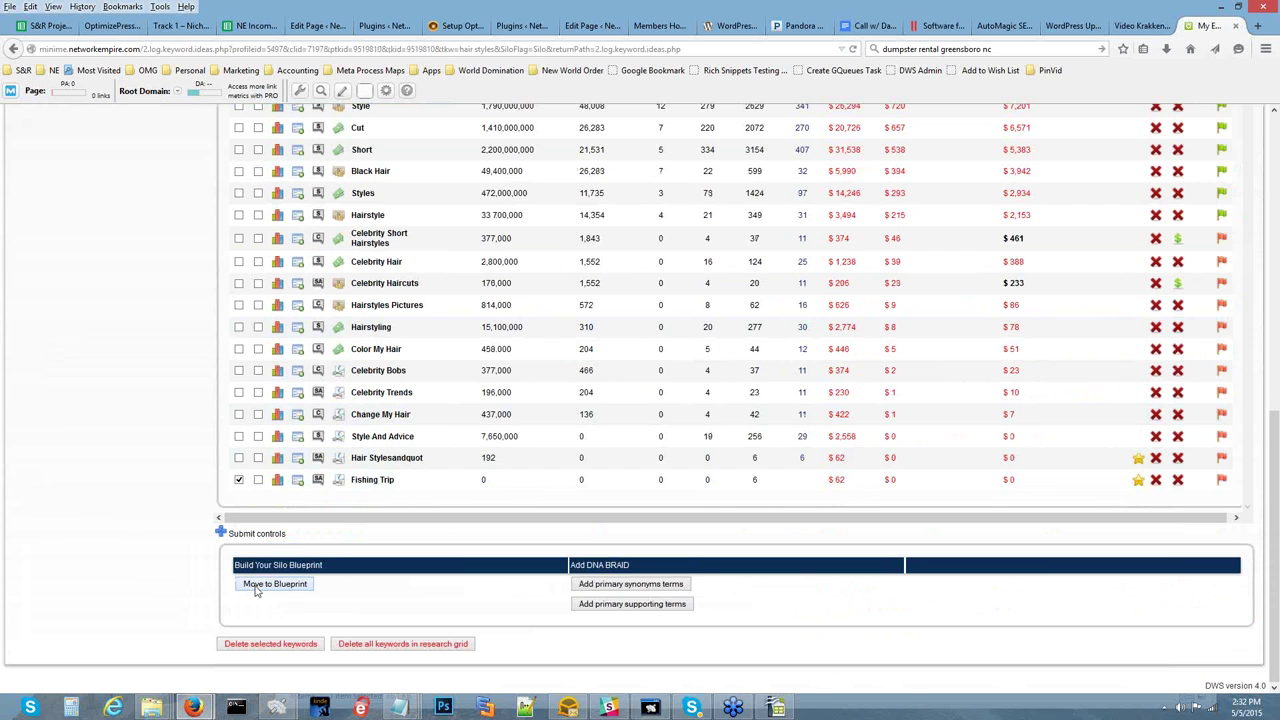
pyautogui.click(256, 589)
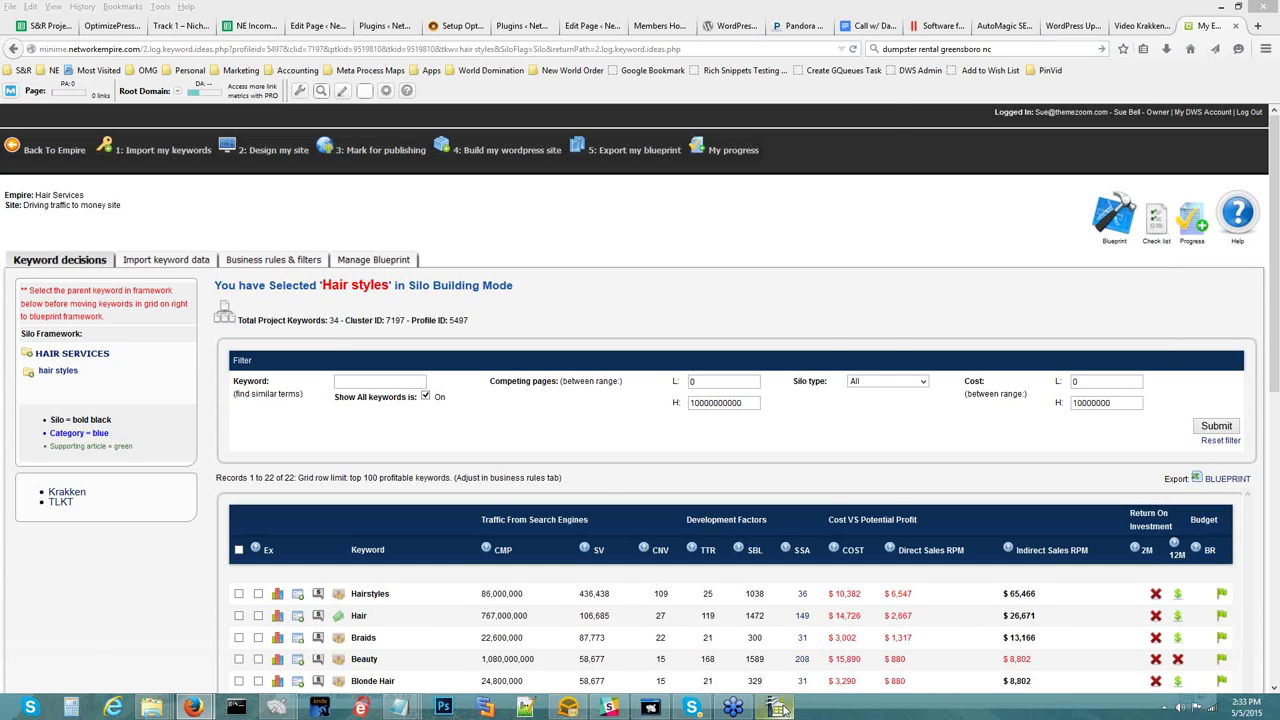
# Switch to the 5676-export-blueprint.xls sheet in OpenOffice Calc and enter "fishermen paradise samara fishing travel packages" in cell D48
pyautogui.click(781, 708)
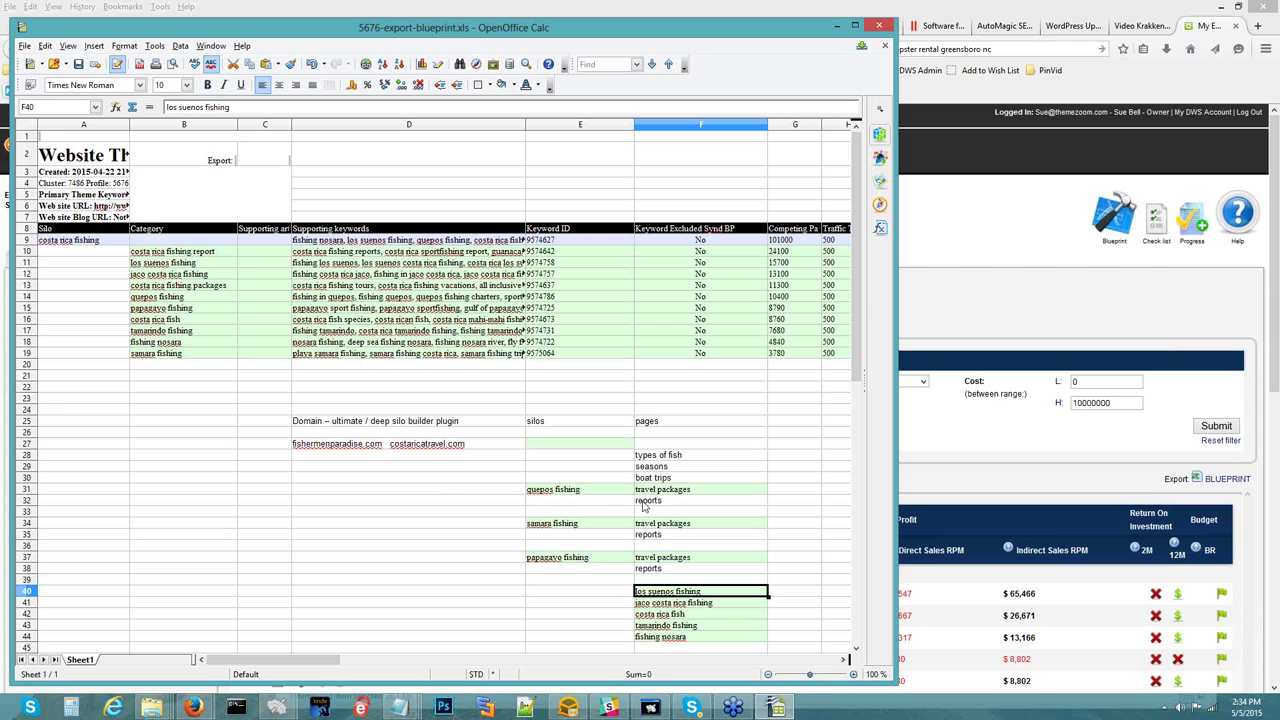
pyautogui.click(344, 492)
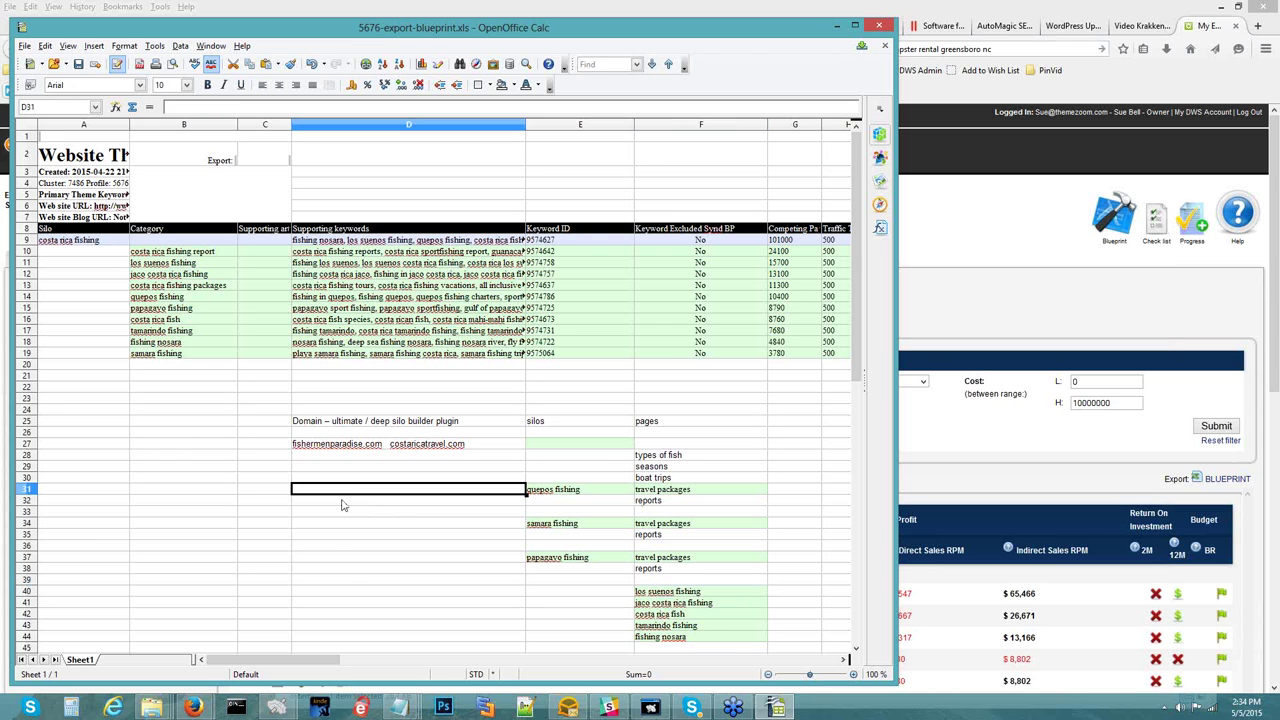
pyautogui.scroll(-2, 345, 577)
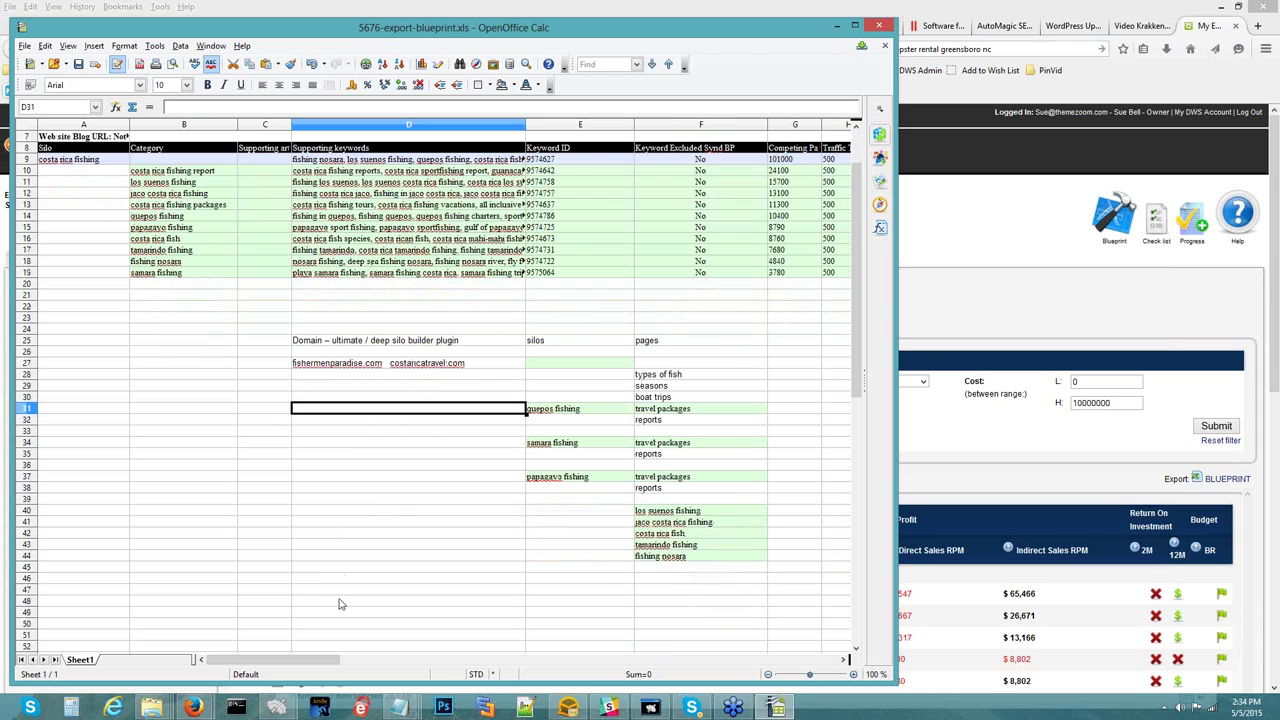
pyautogui.click(340, 602)
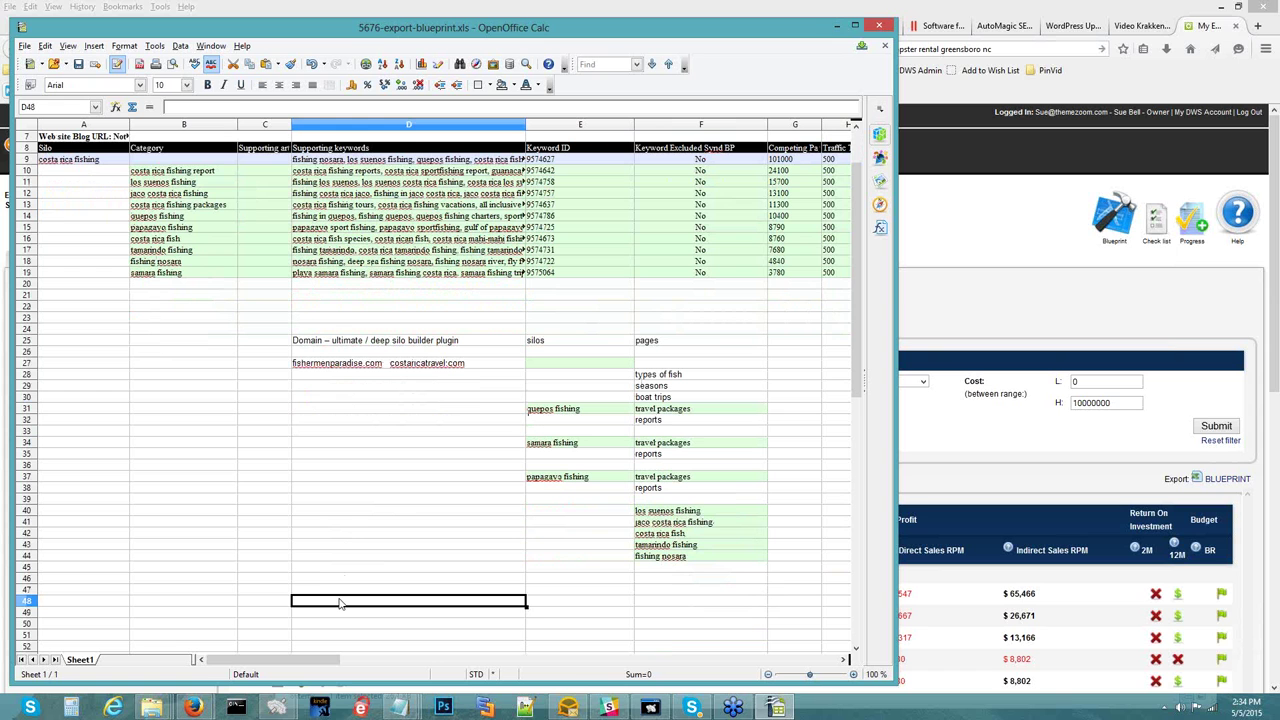
pyautogui.write('fishe')
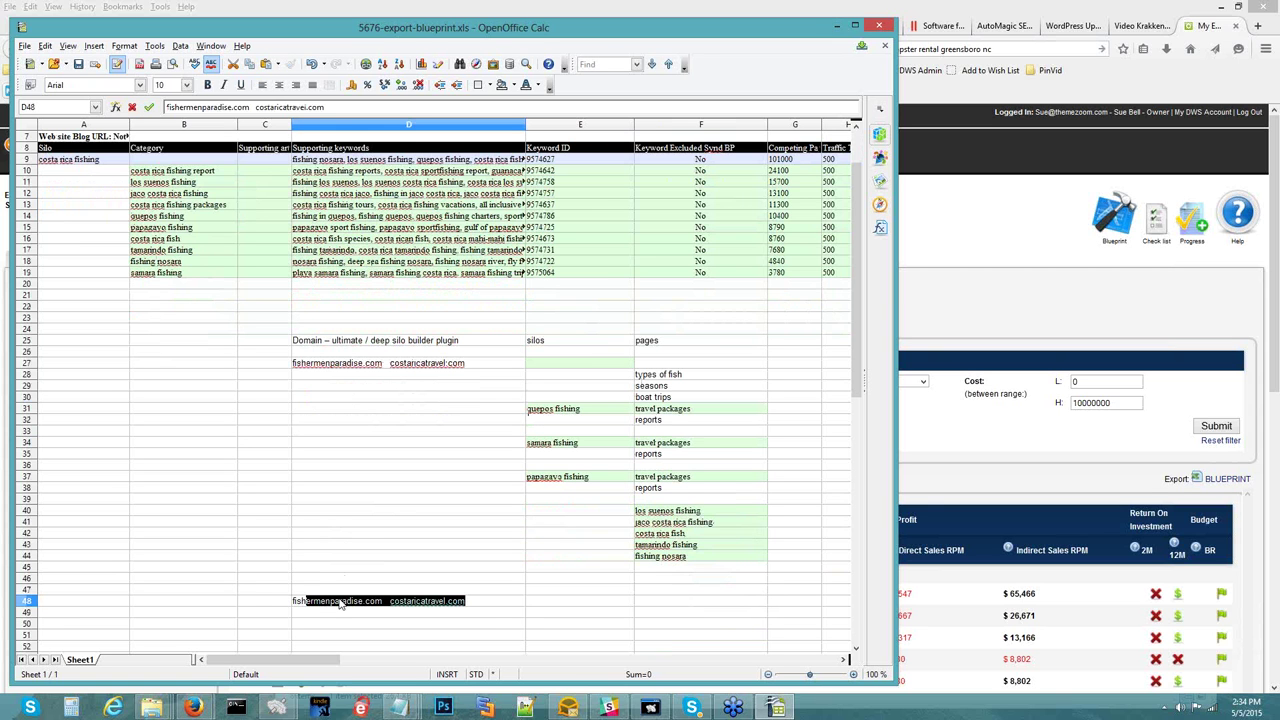
pyautogui.write('rmen ')
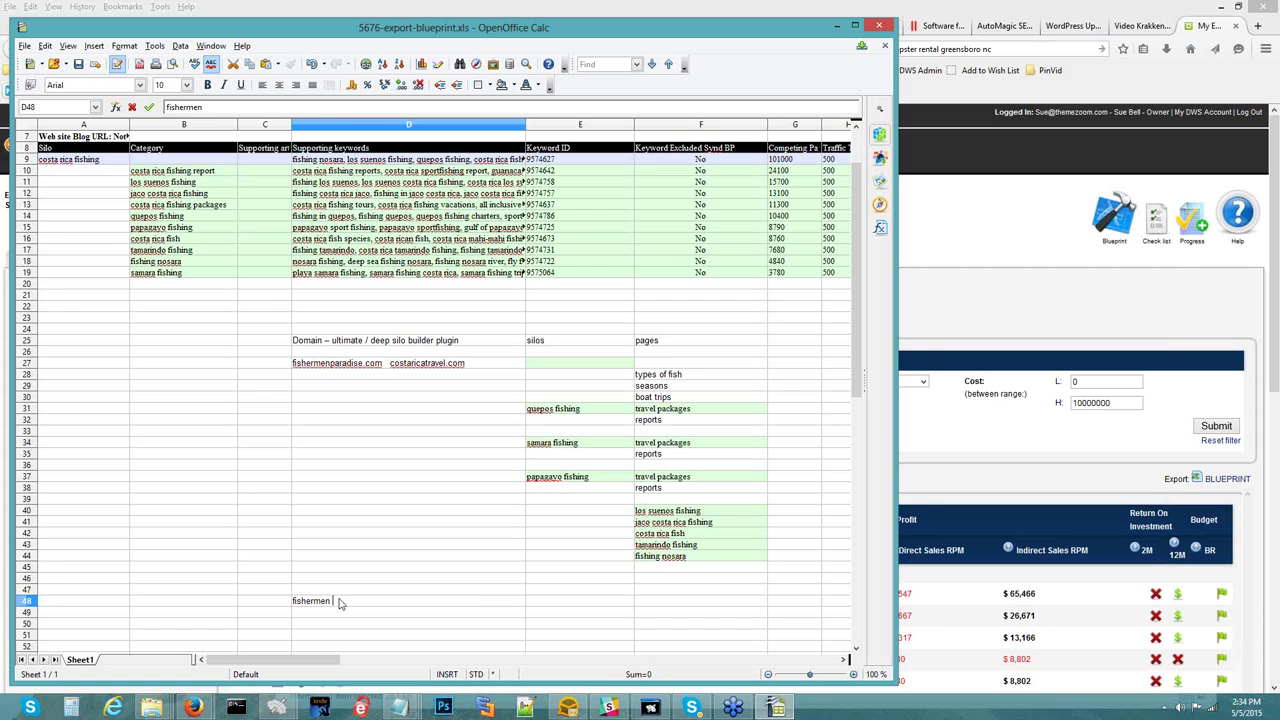
pyautogui.write('paradise samara fish')
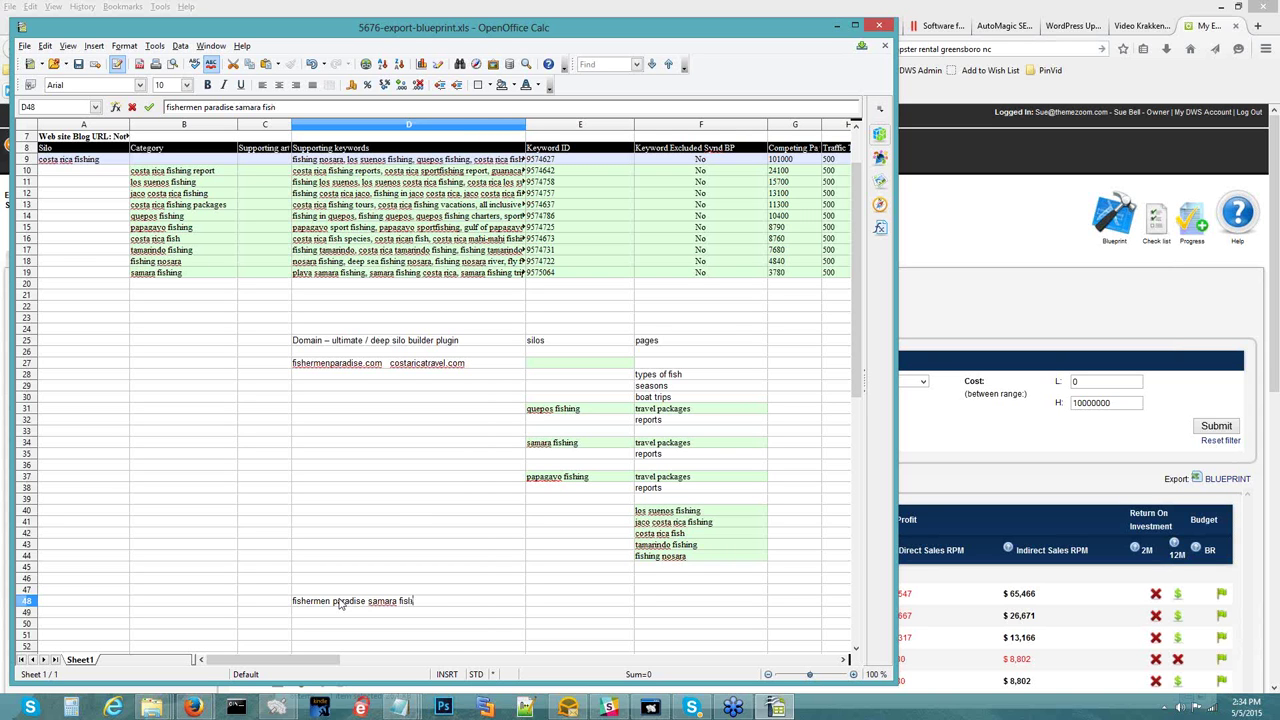
pyautogui.write('ing travel packages')
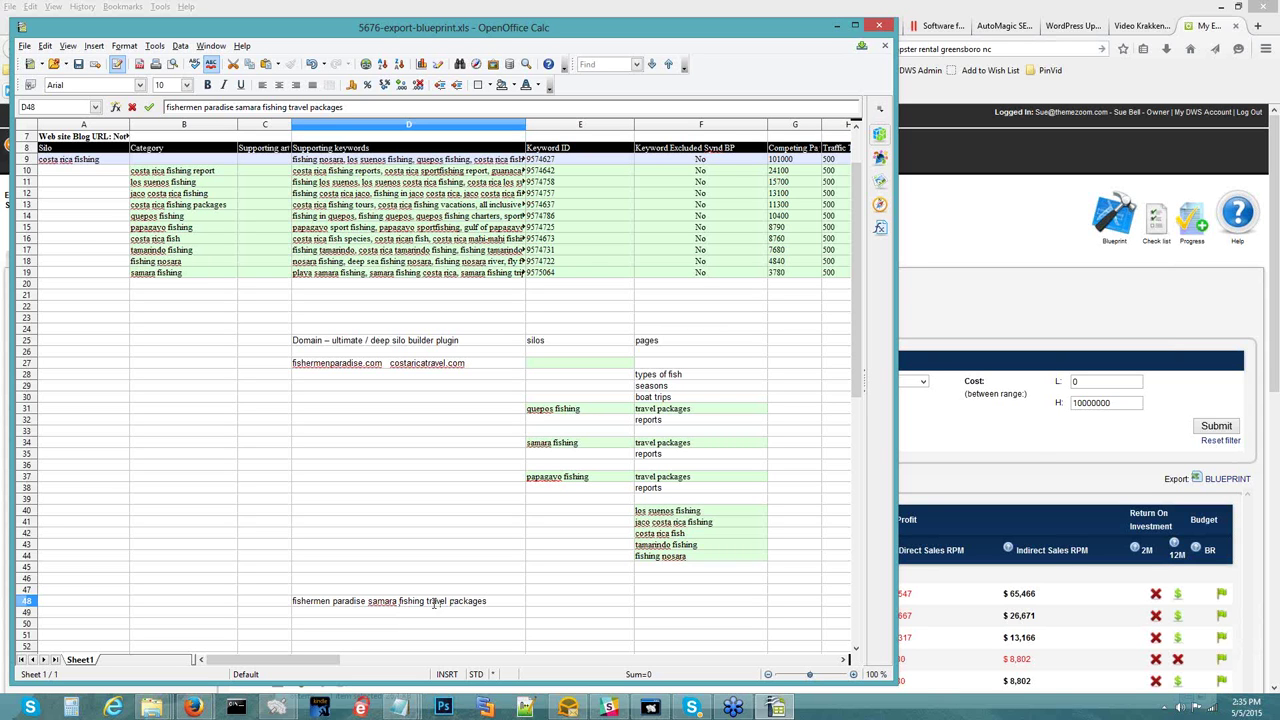
pyautogui.moveTo(490, 600); pyautogui.dragTo(428, 601)
pyautogui.click(386, 604)
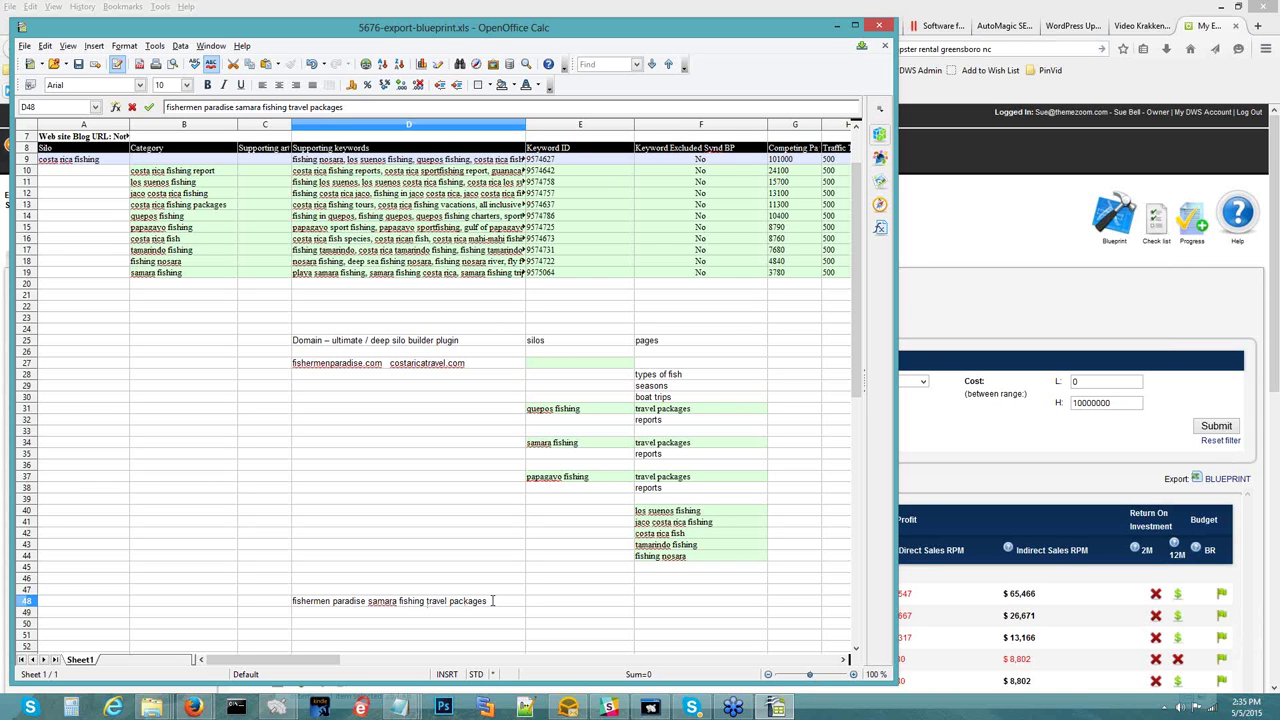
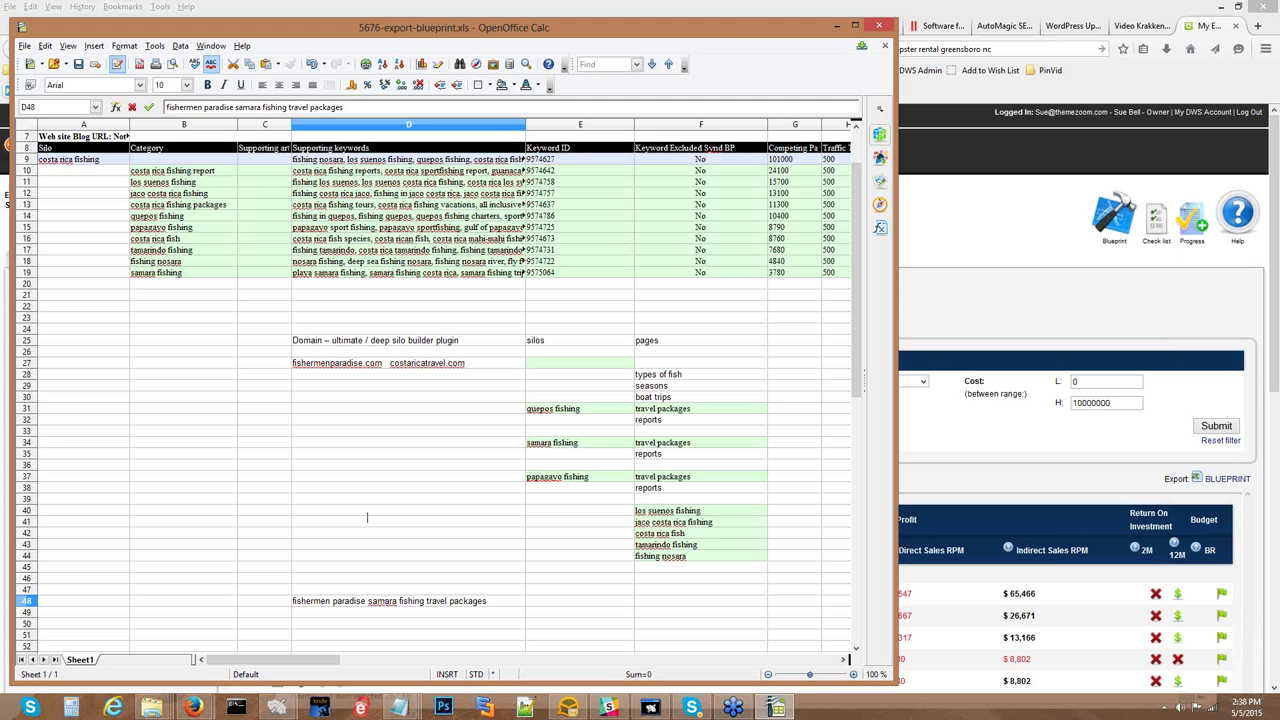
# Cancel closing the unsaved spreadsheet and minimize its window to return to the keyword decisions page in Firefox
pyautogui.click(876, 26)
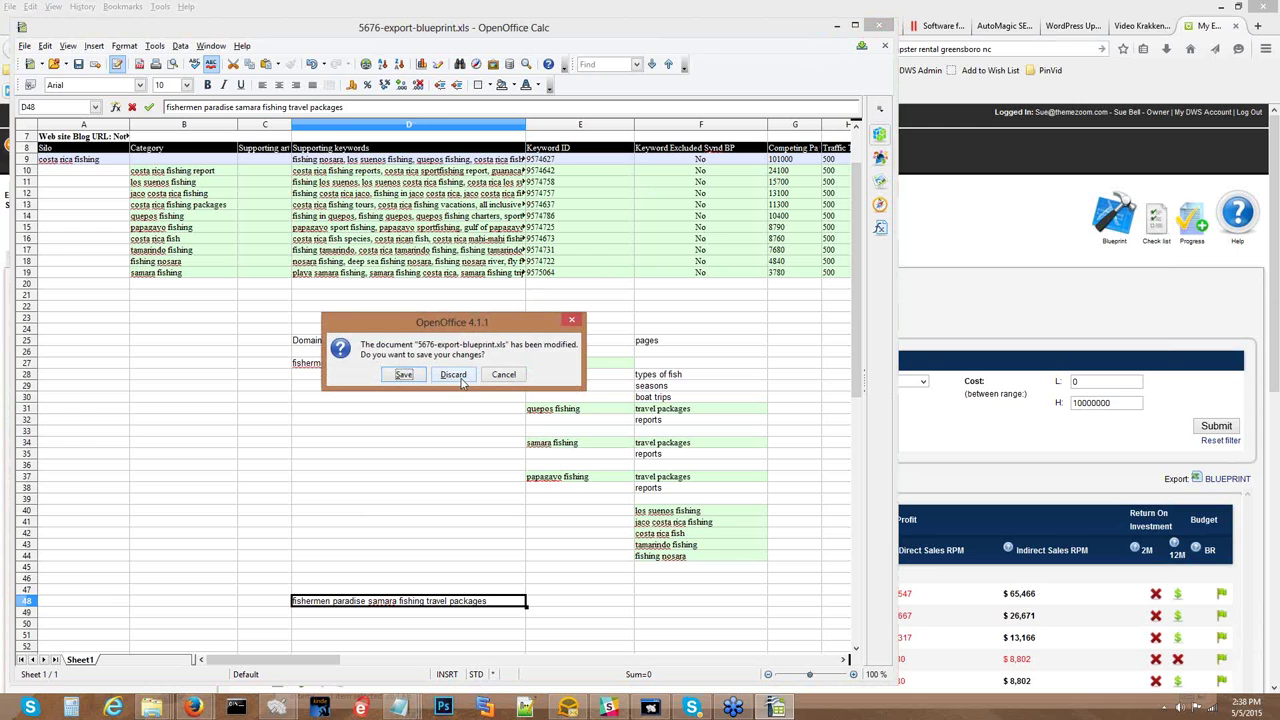
pyautogui.click(503, 374)
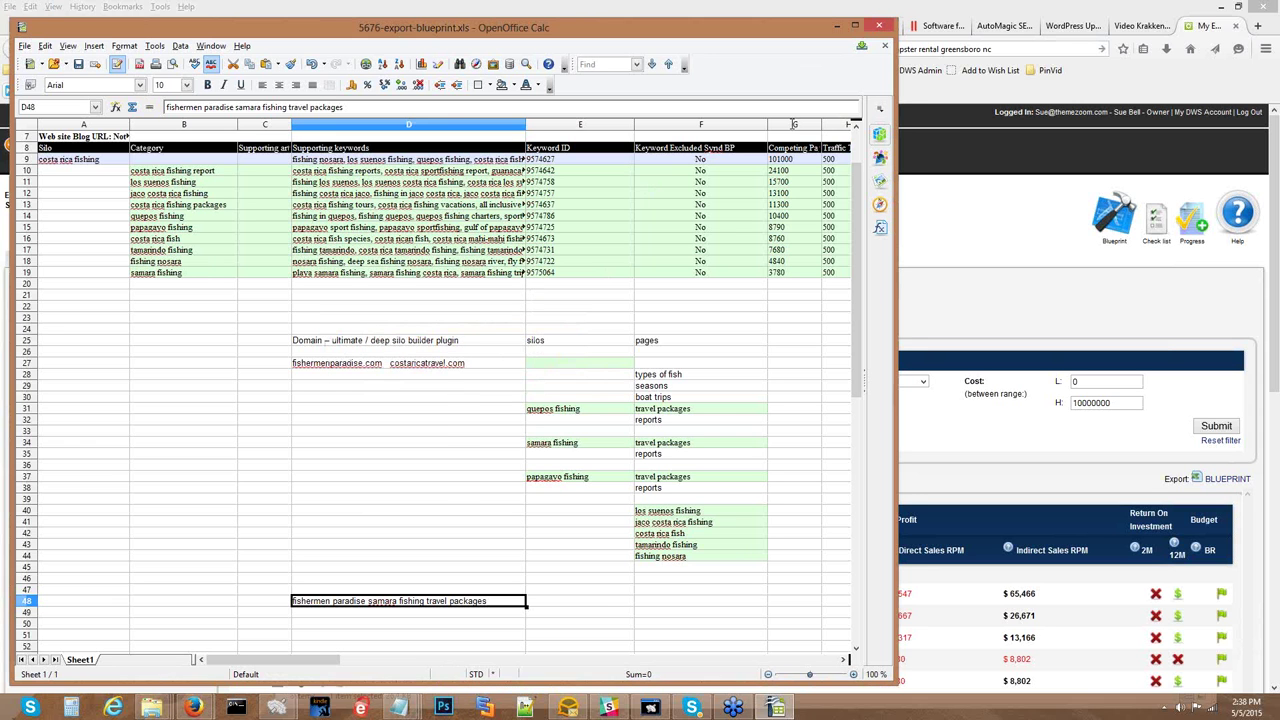
pyautogui.click(838, 27)
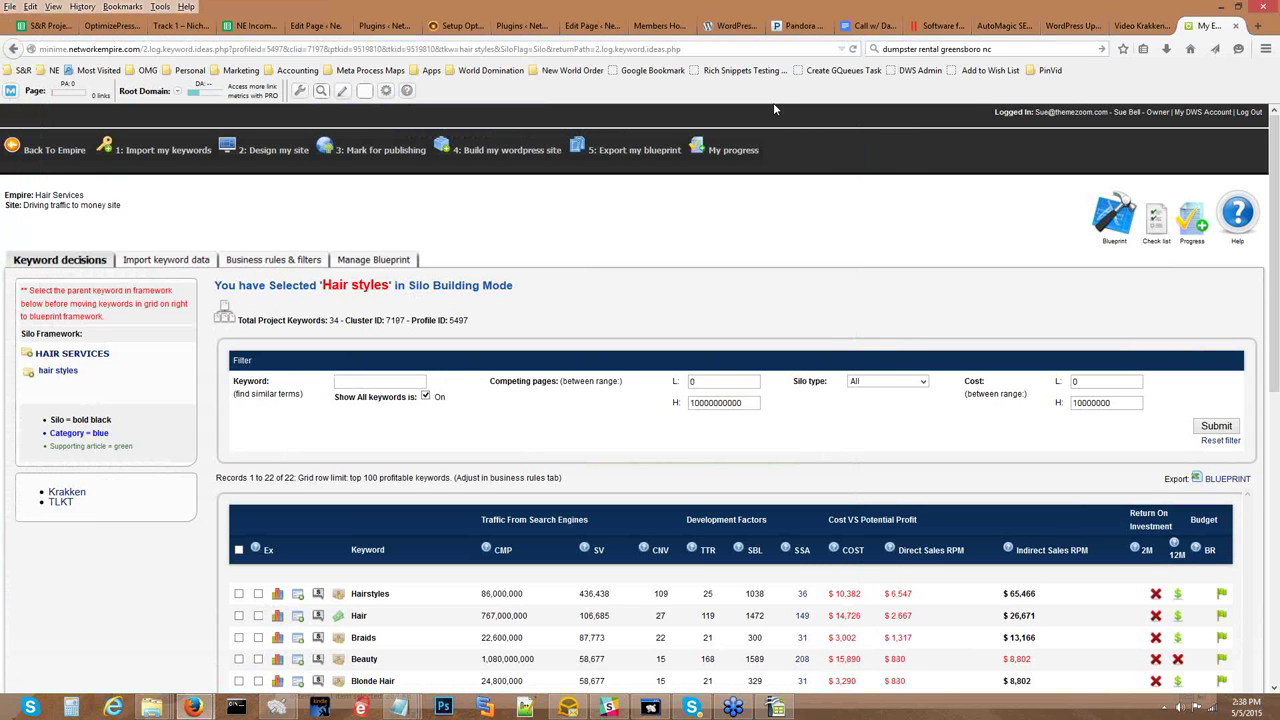